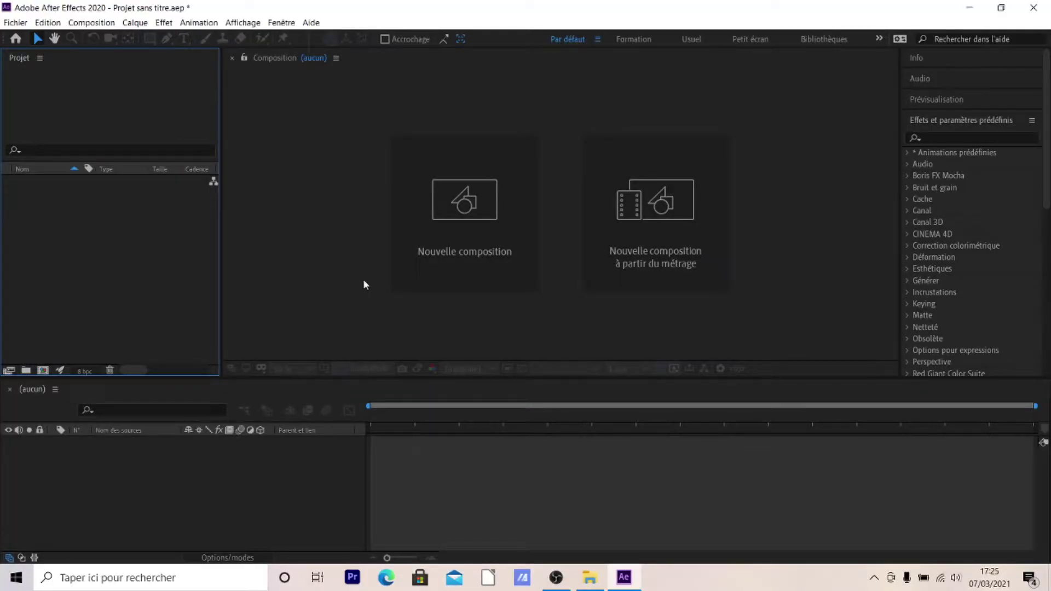
- Import the 20210307_120205 video from the Vidéos folder into the project and create a composition from it
key("alt+Tab")
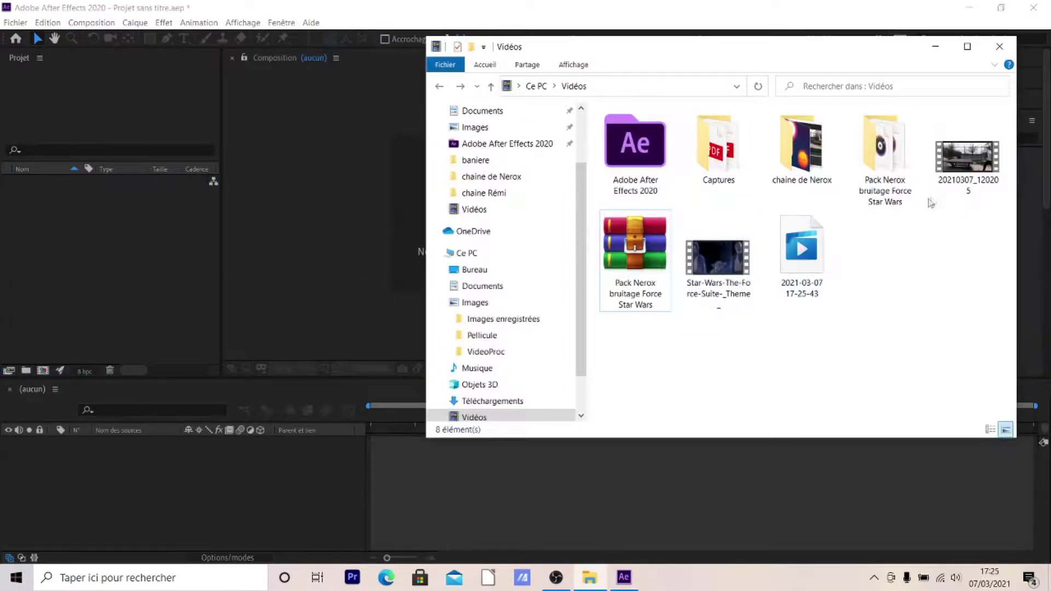
left_click(962, 175)
left_click_drag(962, 175, 131, 265)
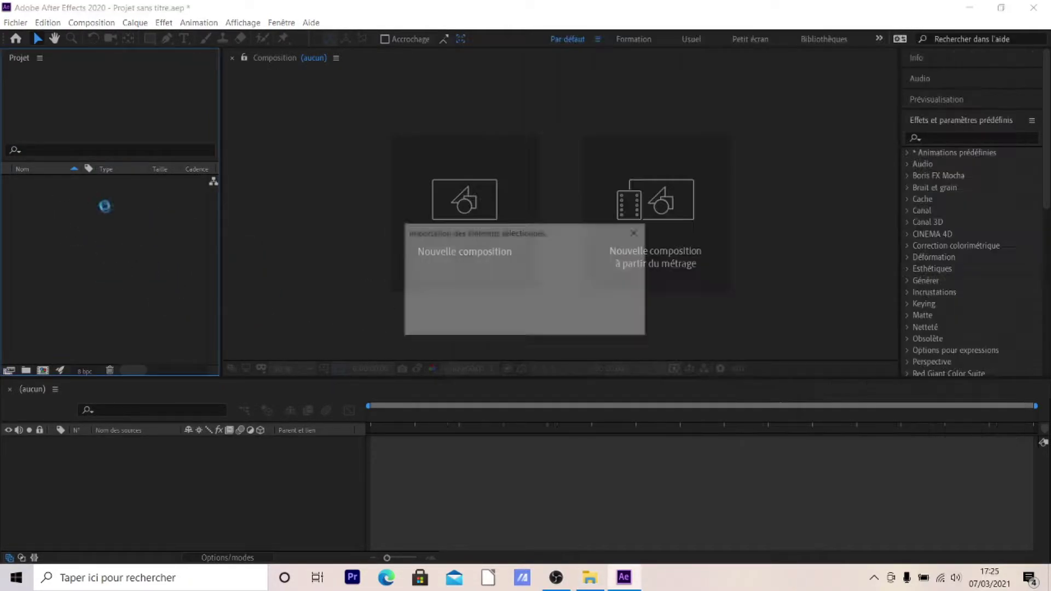
left_click_drag(67, 194, 134, 484)
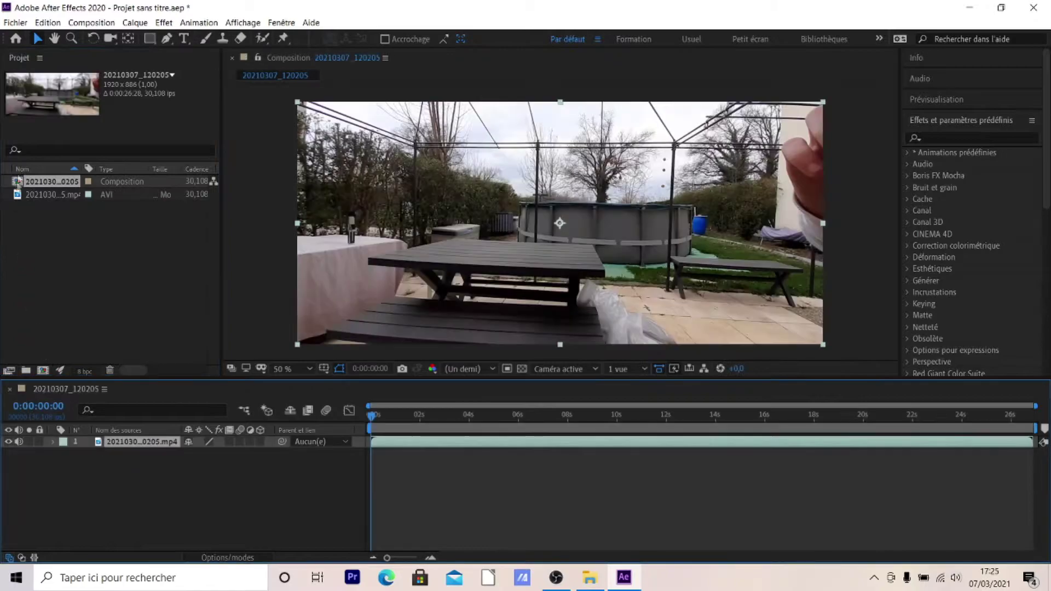
- Cut away the footage before 0:00:02:29 and slide the remaining clip to the start of the timeline
left_click(389, 416)
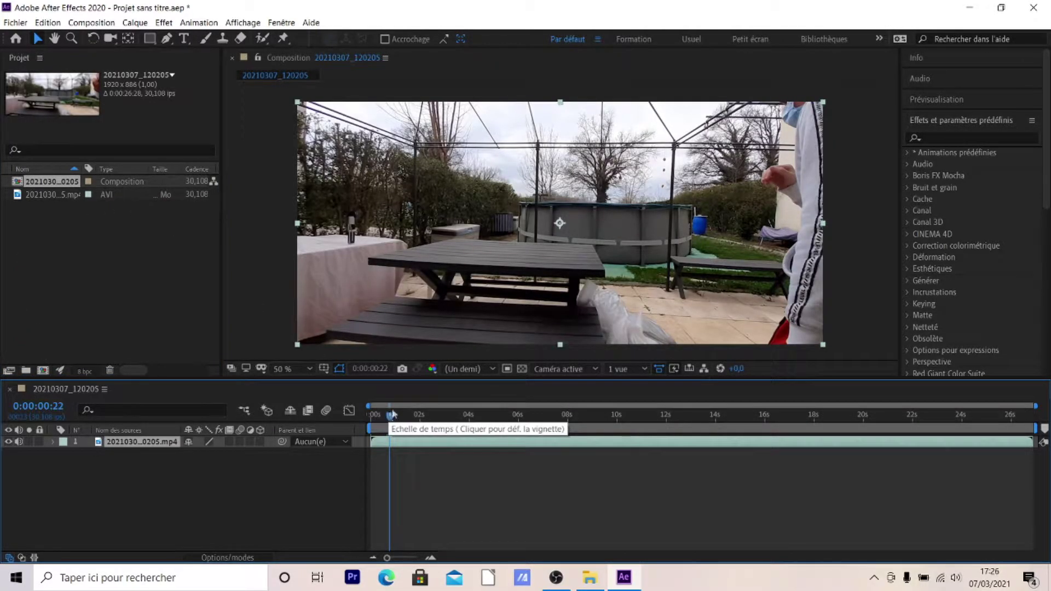
left_click_drag(389, 416, 377, 414)
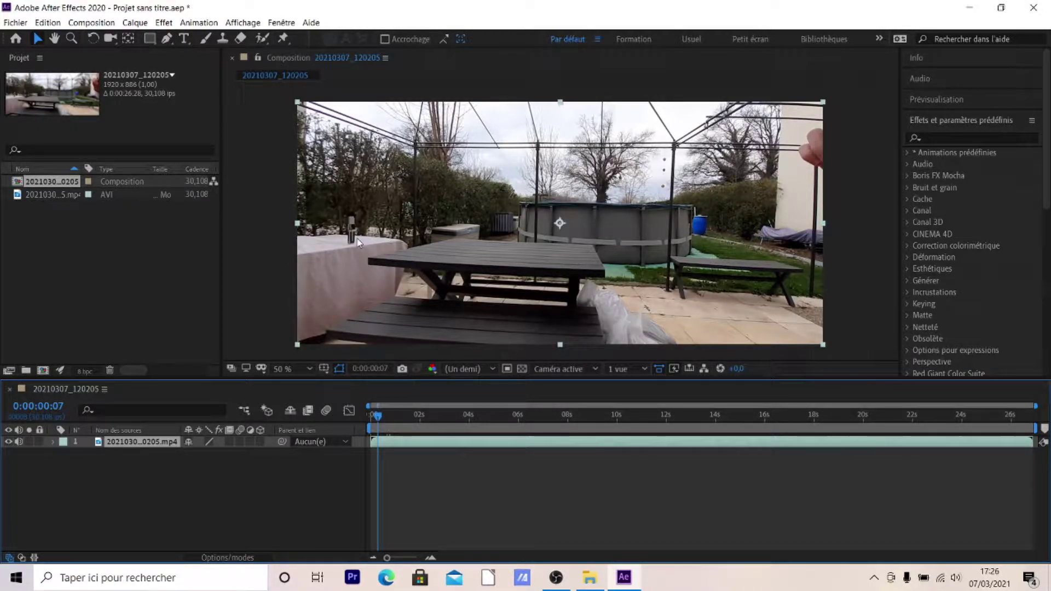
left_click_drag(377, 416, 445, 416)
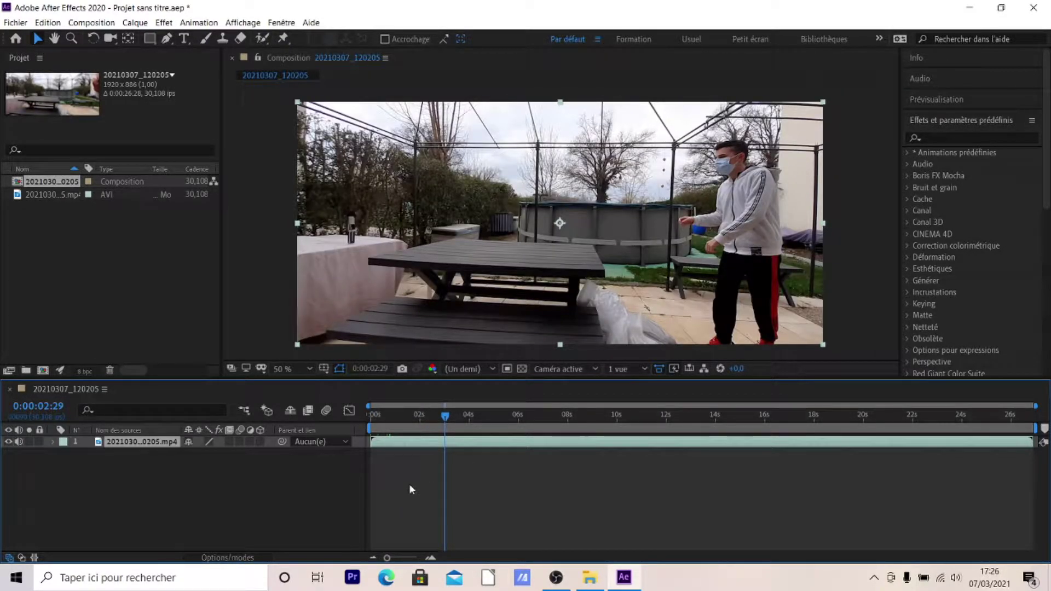
key("ctrl+shift+d")
left_click(403, 455)
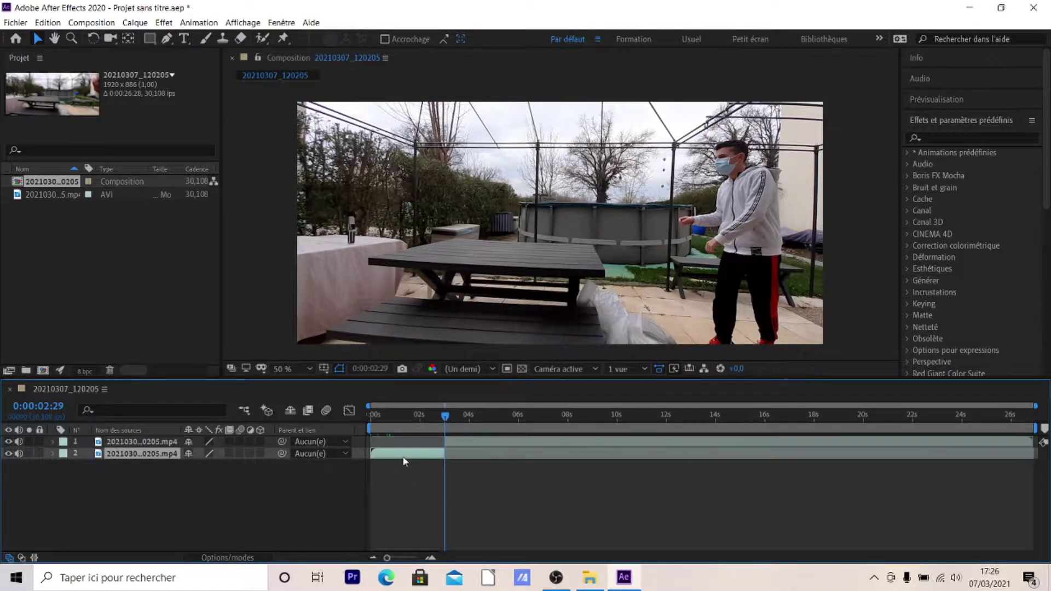
key("Delete")
left_click(428, 444)
left_click_drag(428, 445, 385, 446)
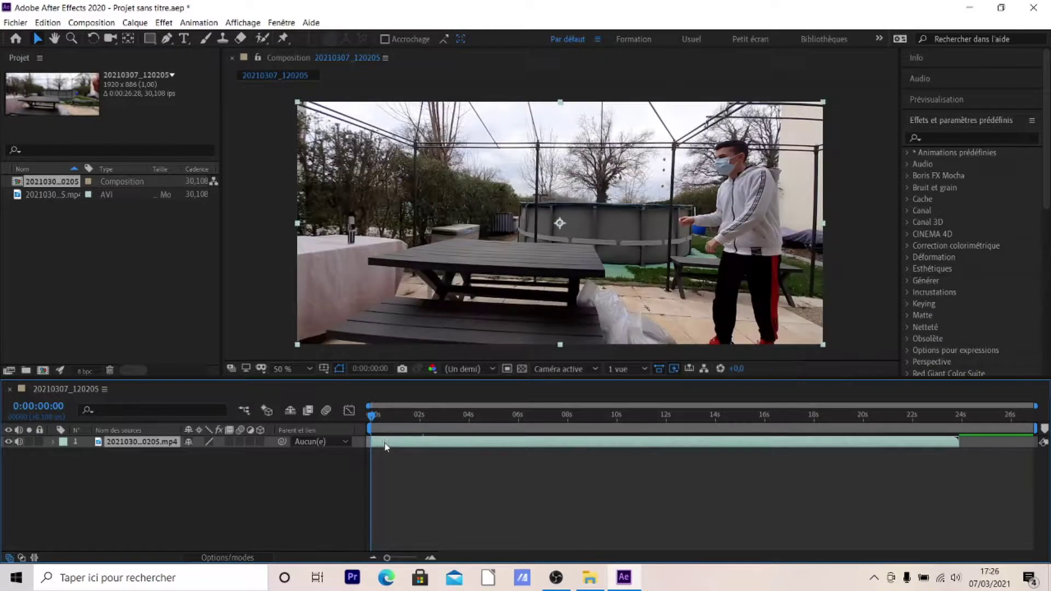
- Preview the opening of the trimmed clip and mute its audio
key("space")
left_click(18, 442)
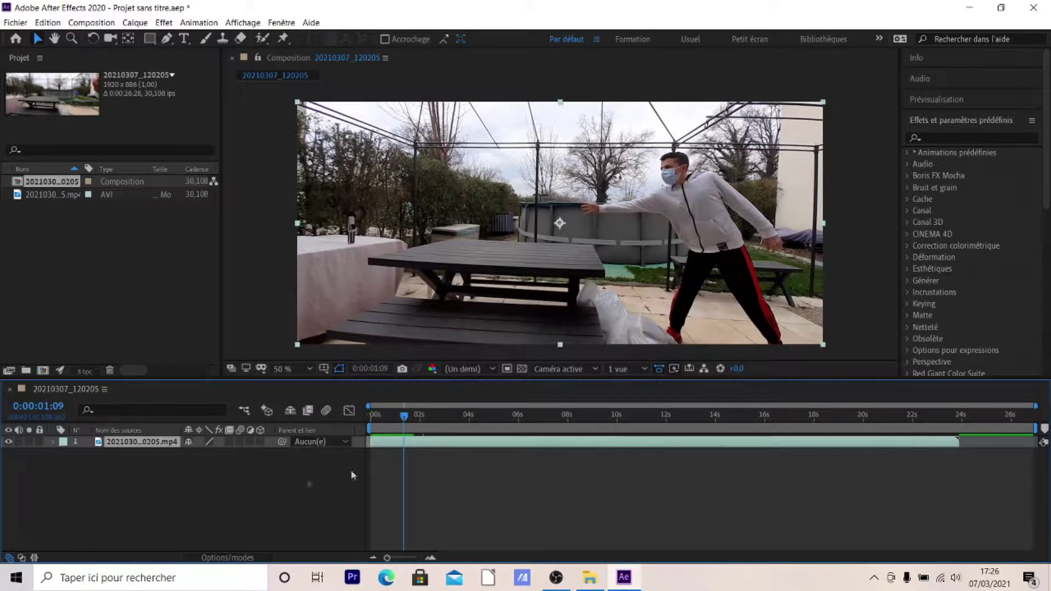
left_click_drag(396, 417, 371, 419)
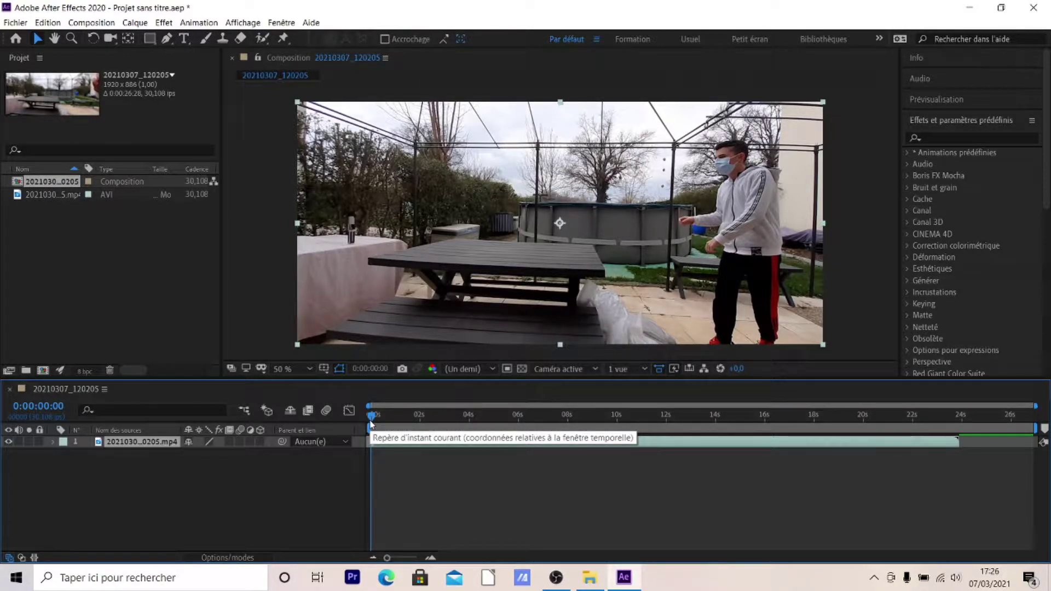
- Split the clip at about 2.5 seconds, while the actor holds his empty hand out
left_click(399, 417)
left_click_drag(398, 418, 427, 416)
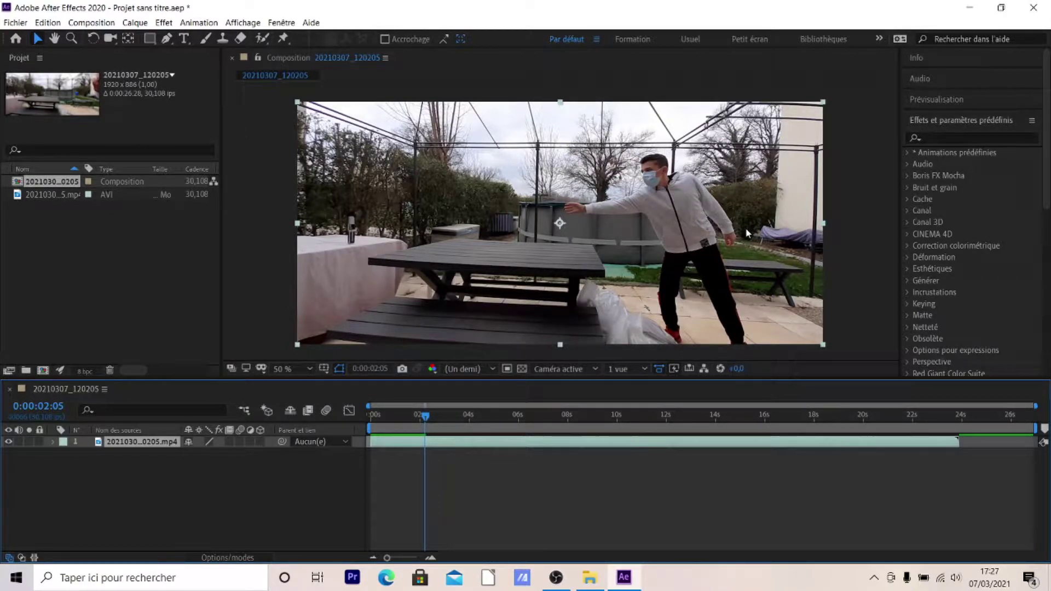
left_click_drag(424, 415, 437, 411)
key("ctrl+shift+d")
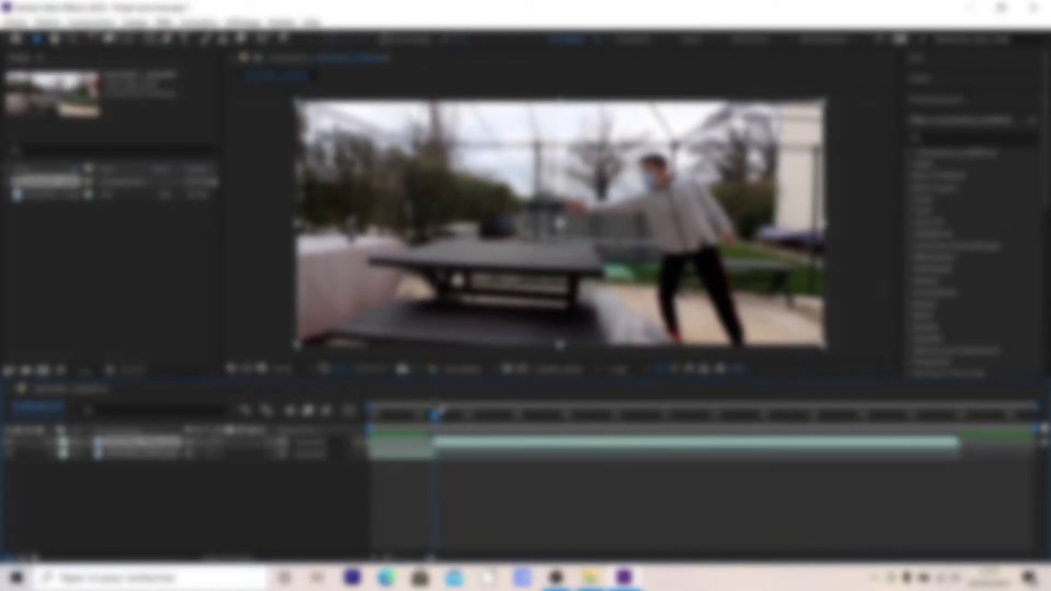
- Split the footage again at 0:00:12:11, where the actor holds the hilt, and delete the section between the two cuts
key("space")
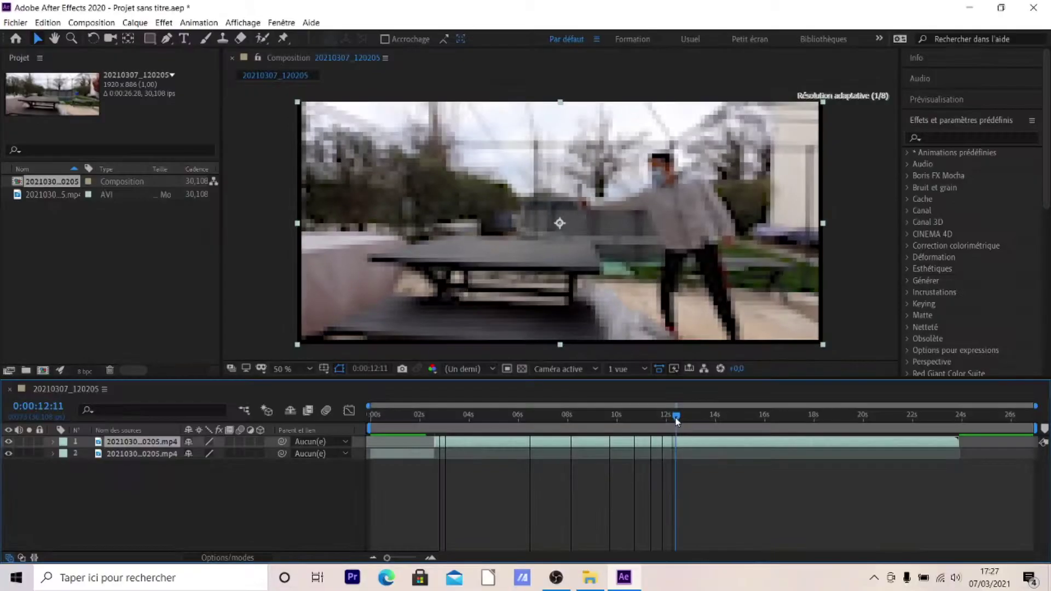
key("ctrl+shift+d")
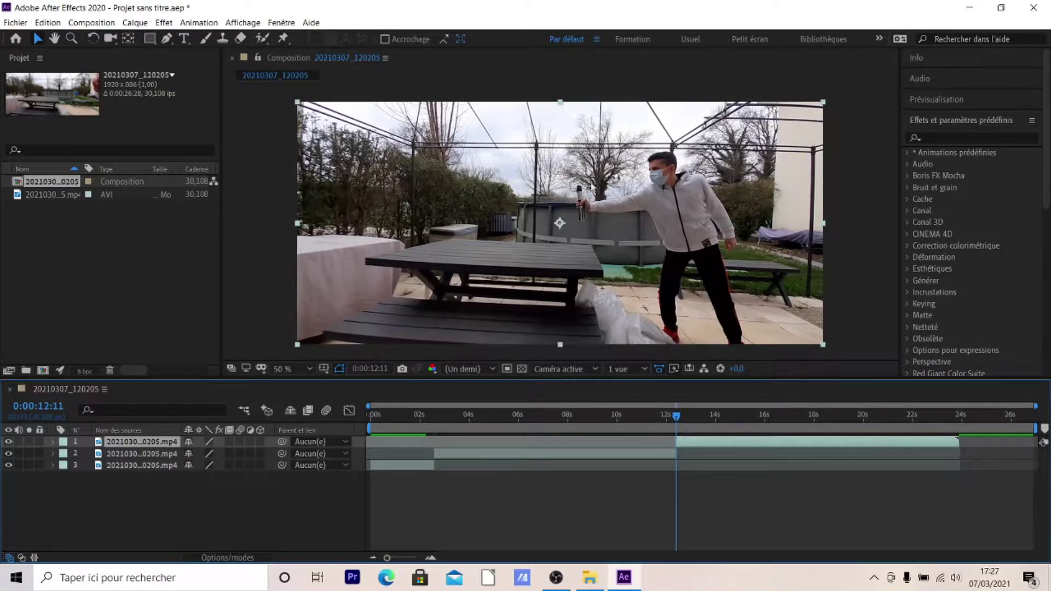
left_click(569, 454)
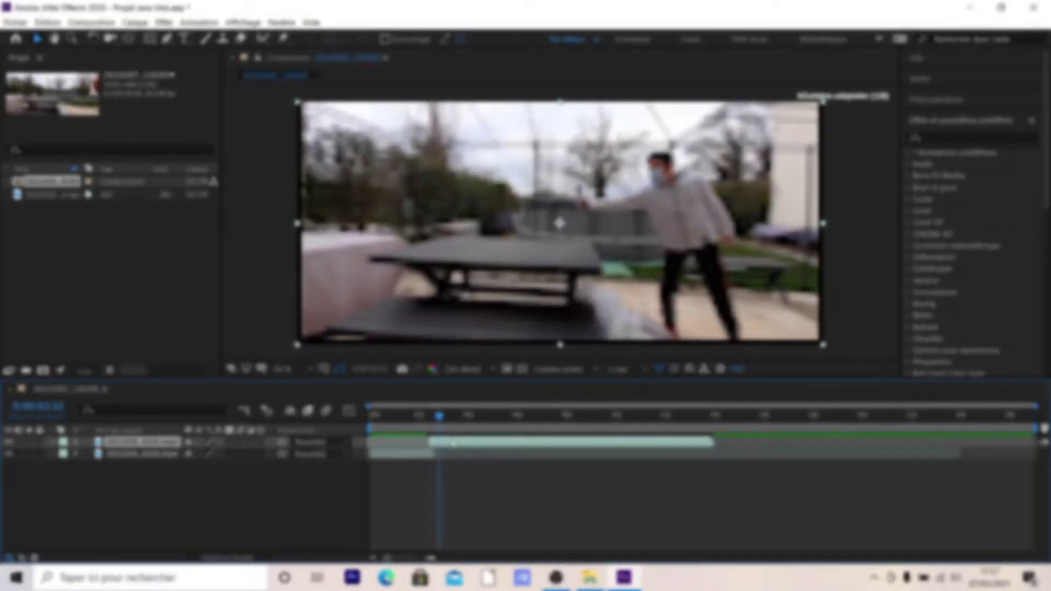
- Move the clip with the hilt in hand to start at 0:00:03:14 and trim its end to 0:00:05:15
left_click_drag(453, 444, 479, 444)
left_click_drag(462, 419, 460, 421)
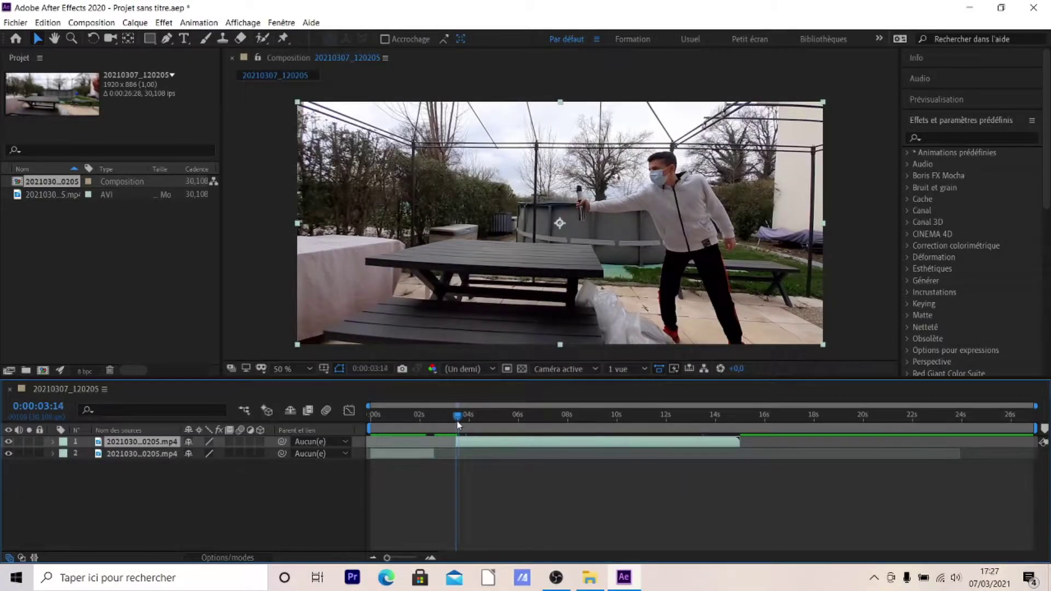
left_click_drag(461, 421, 486, 420)
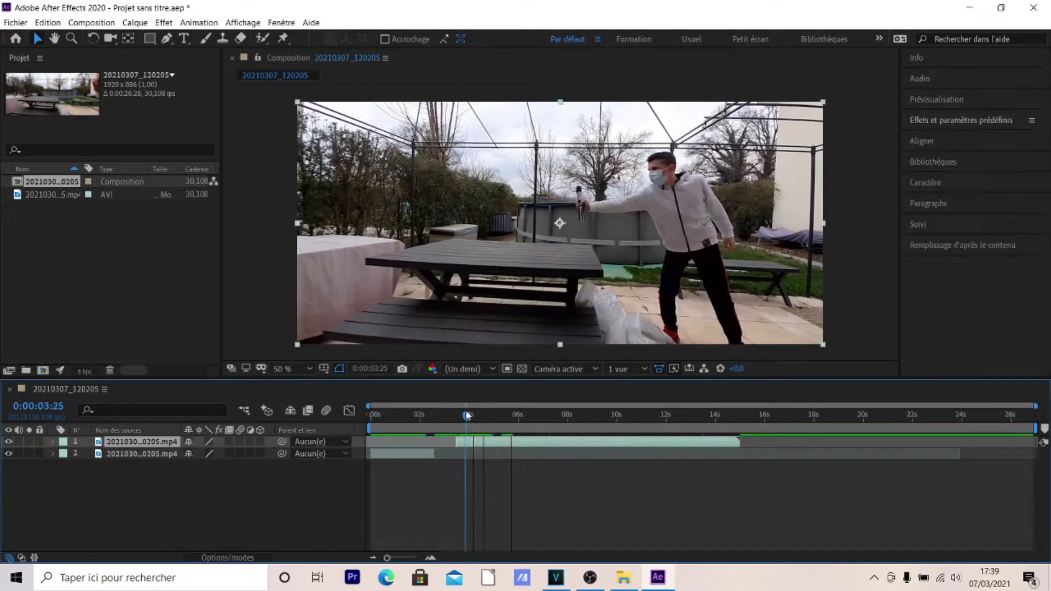
left_click_drag(469, 420, 486, 421)
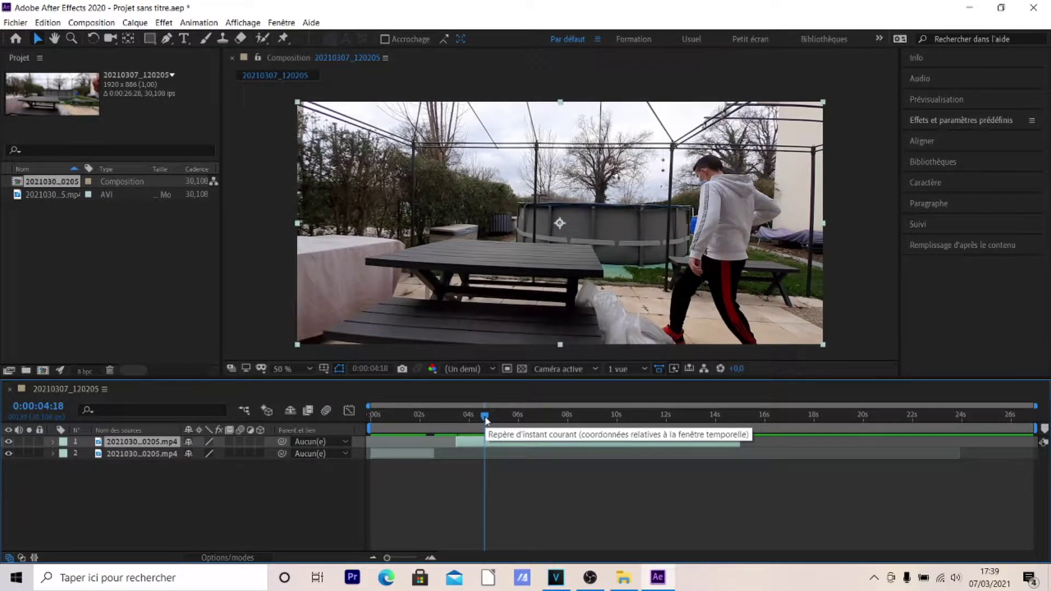
mouse_move(486, 420)
left_mouse_down()
mouse_move(467, 424)
mouse_move(527, 426)
mouse_move(504, 427)
left_mouse_up()
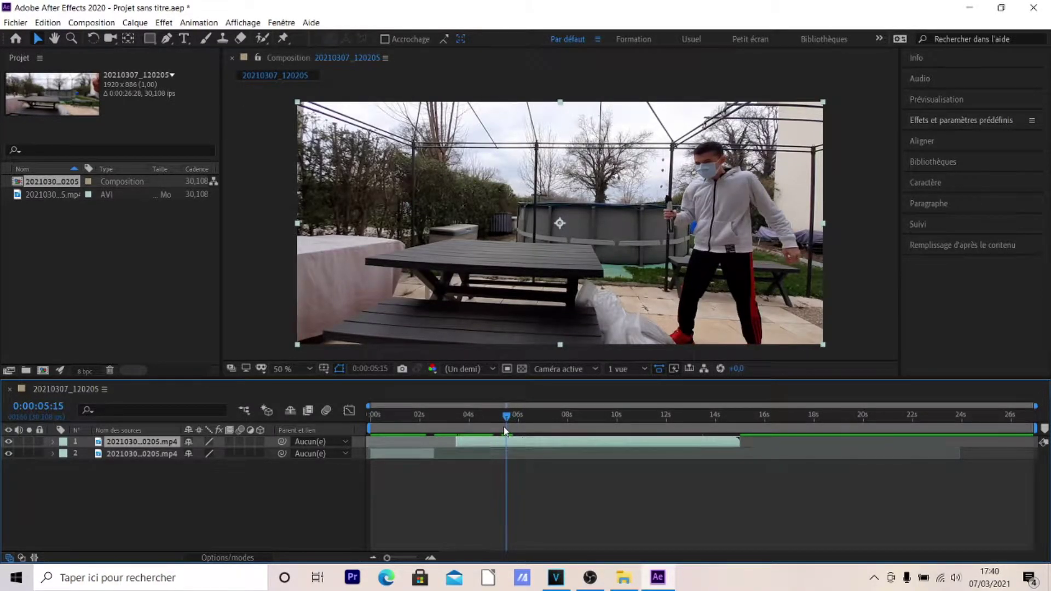
left_click_drag(465, 418, 444, 423)
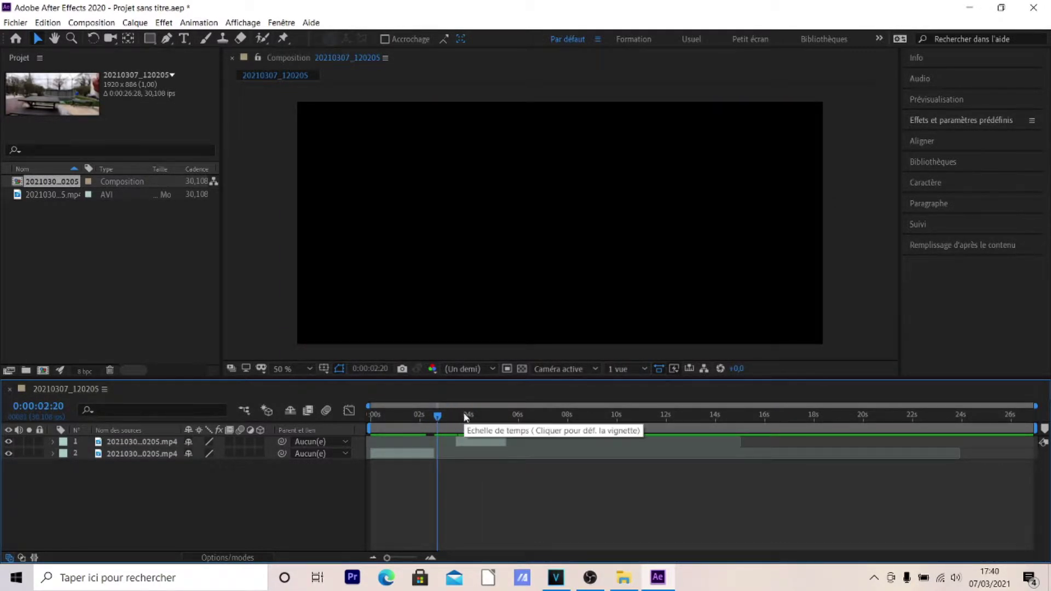
- Split the opening clip at 0:00:02:04 and freeze the frame on the piece after the cut
left_click(420, 416)
left_click_drag(423, 418, 422, 417)
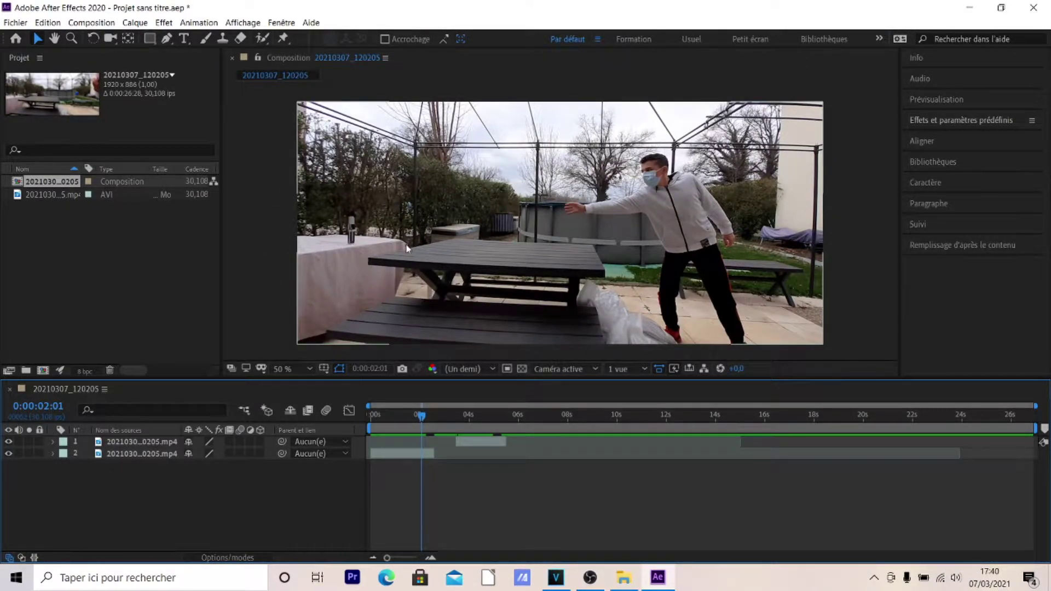
left_click(425, 455)
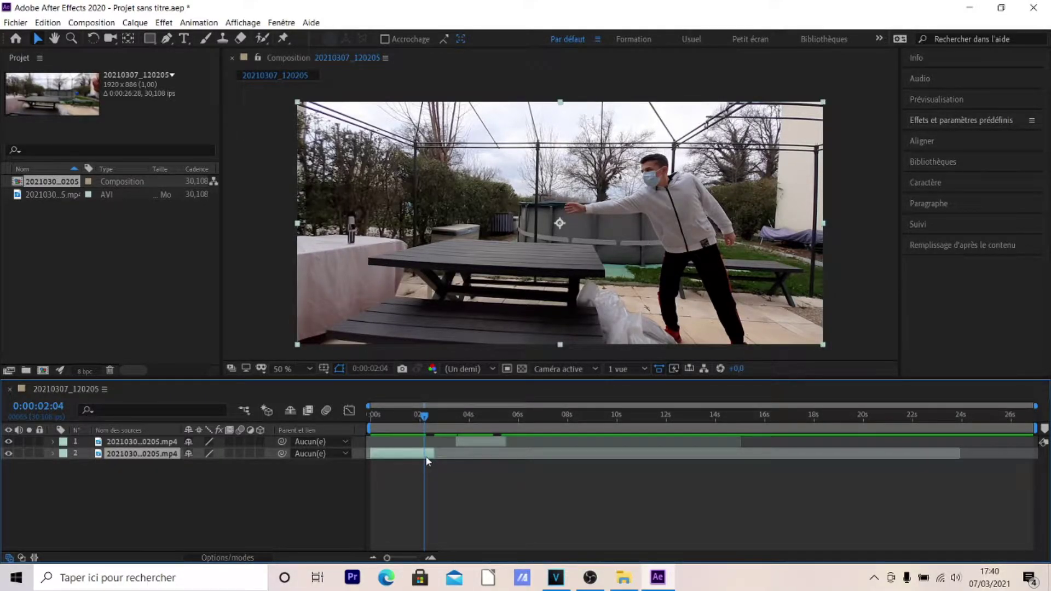
key("ctrl+shift+d")
right_click(428, 455)
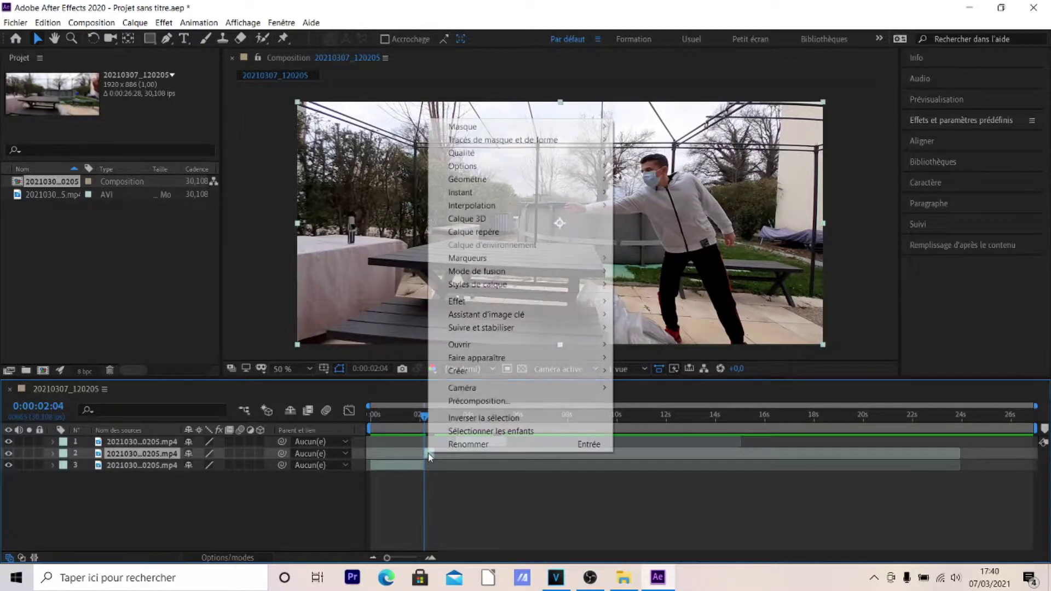
mouse_move(485, 196)
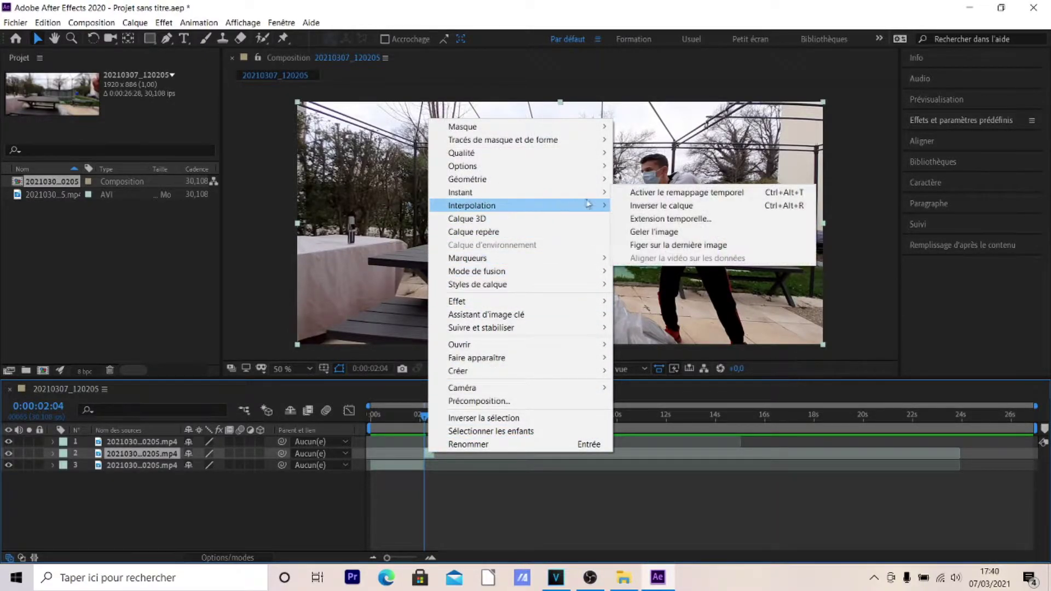
left_click(635, 230)
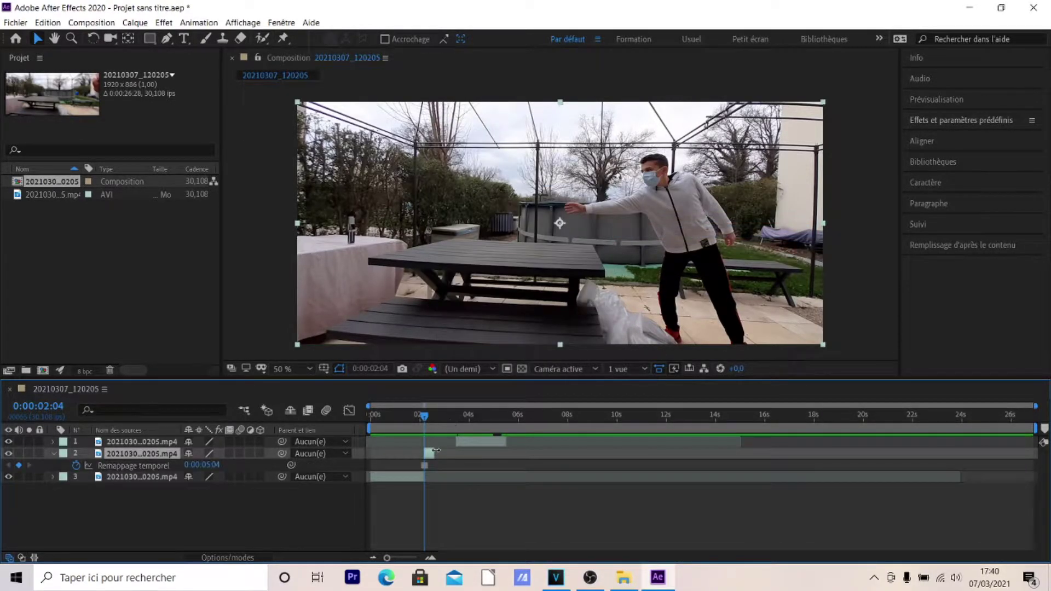
- Extend the frozen-frame layer to about 5 seconds and move the hilt-in-hand clip to start at about 10.5 seconds
left_click_drag(436, 455, 670, 434)
mouse_move(425, 415)
left_mouse_down()
mouse_move(406, 416)
mouse_move(438, 415)
left_mouse_up()
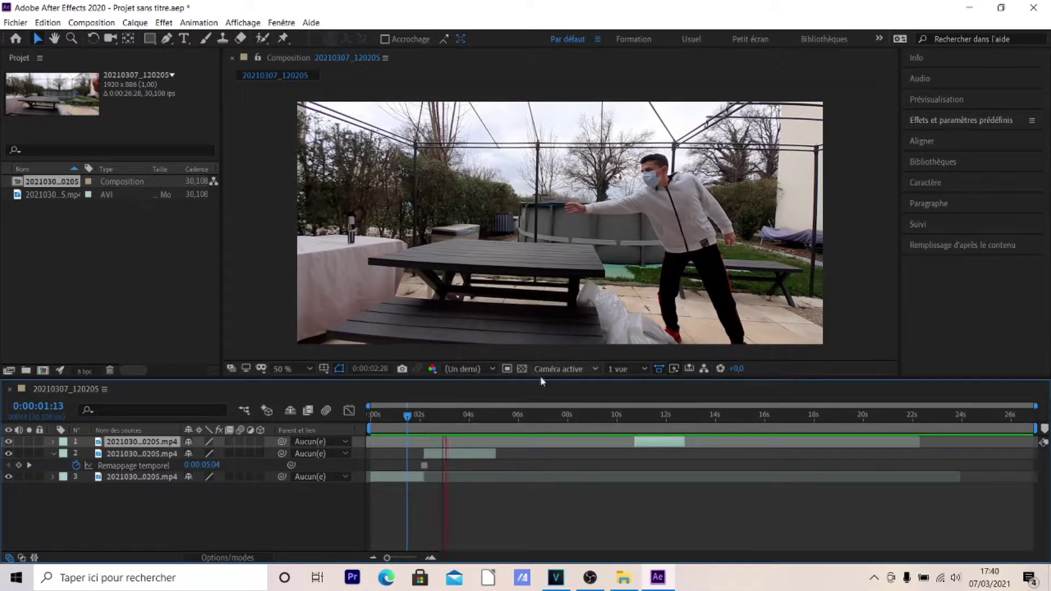
left_click(52, 453)
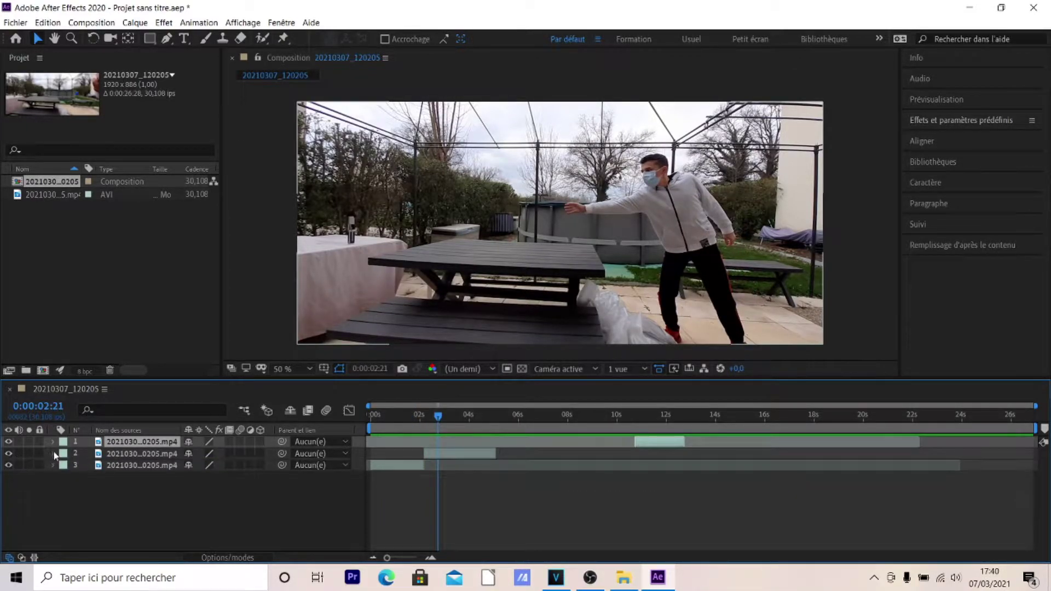
- Draw a closed Pen tool mask around the hilt standing on the table, on the frozen-frame layer at 0:00:02:10
left_click(158, 454)
mouse_move(435, 423)
left_mouse_down()
mouse_move(415, 417)
mouse_move(464, 417)
mouse_move(433, 416)
left_mouse_up()
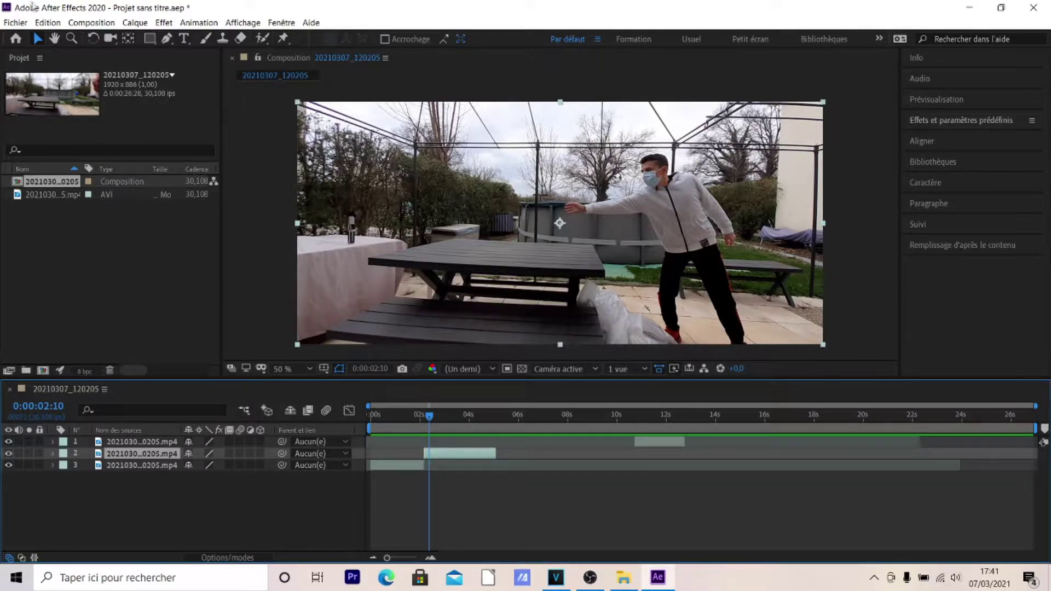
key("period")
key("period")
key("period")
key("period")
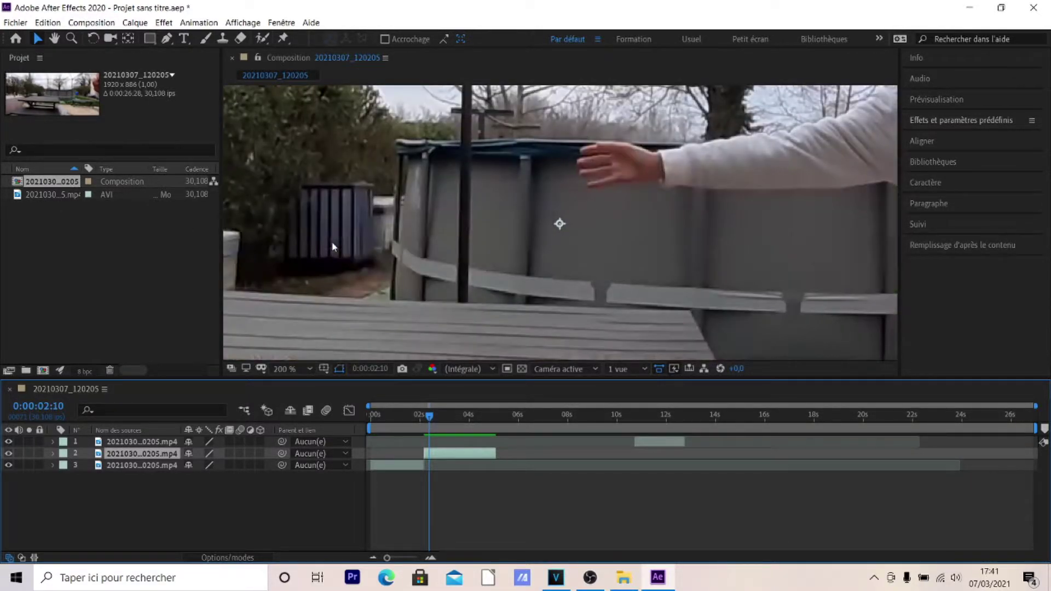
key("h")
left_click_drag(340, 237, 917, 227)
left_click_drag(616, 219, 751, 194)
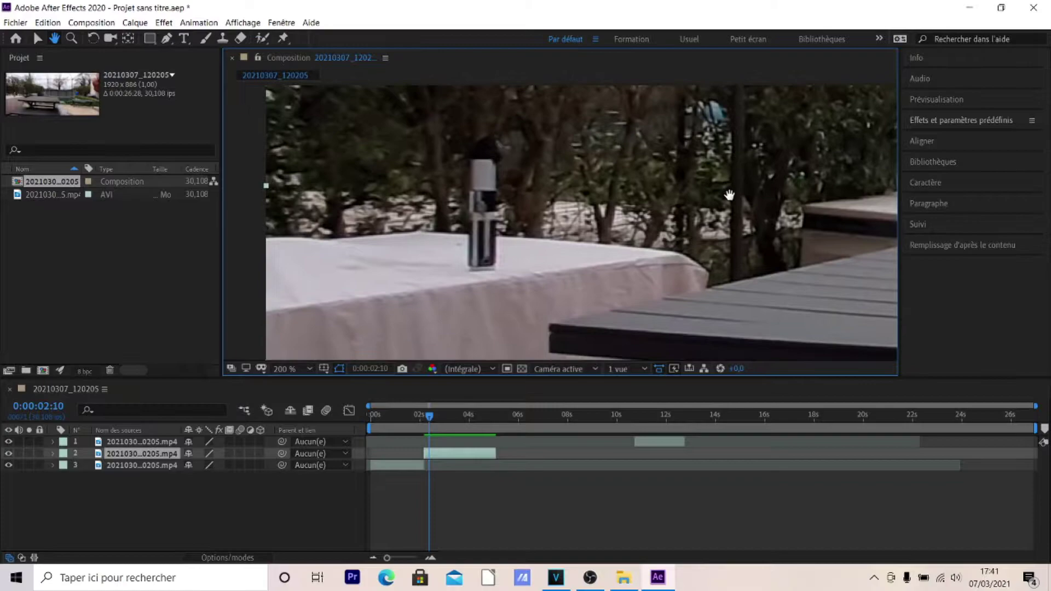
left_click(167, 38)
left_click(467, 208)
left_click(469, 176)
left_click(469, 148)
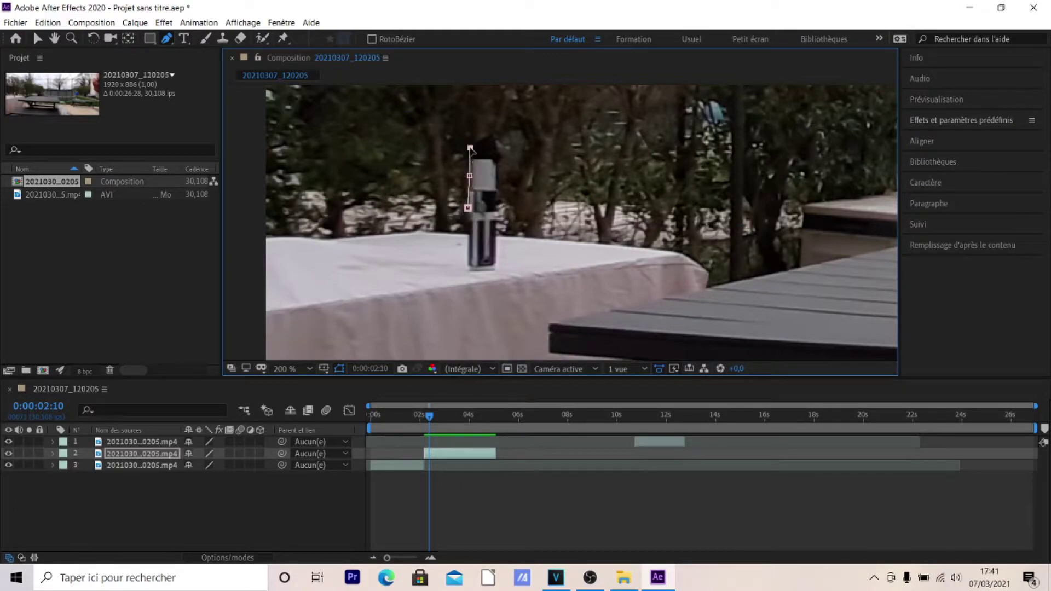
left_click(492, 135)
left_click(496, 163)
left_click(496, 178)
left_click(497, 206)
left_click(497, 235)
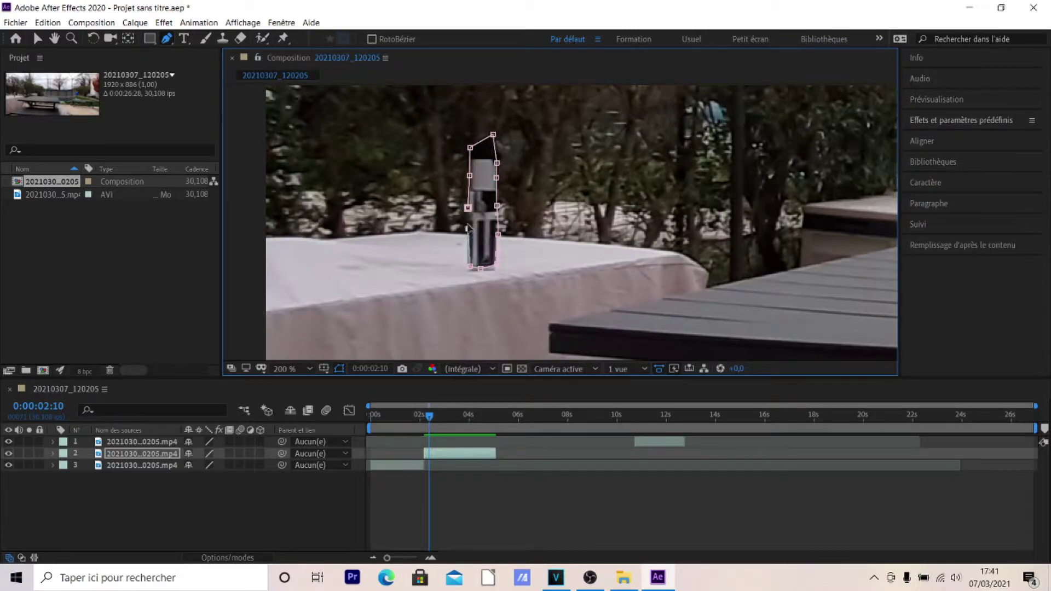
double_click(468, 229)
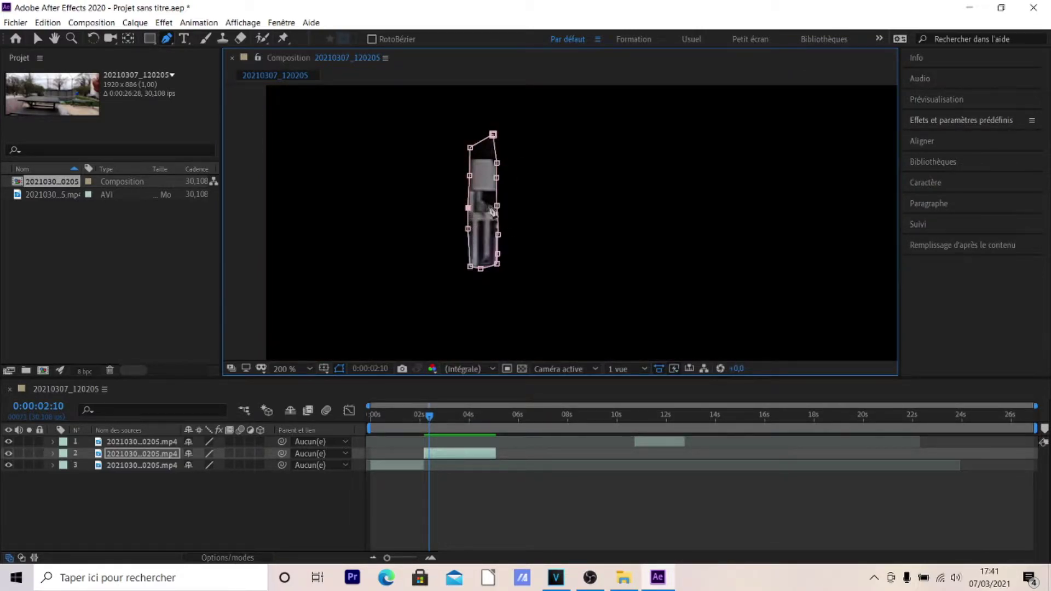
key("v")
scroll(532, 241, "down", 2)
left_click_drag(671, 206, 497, 228)
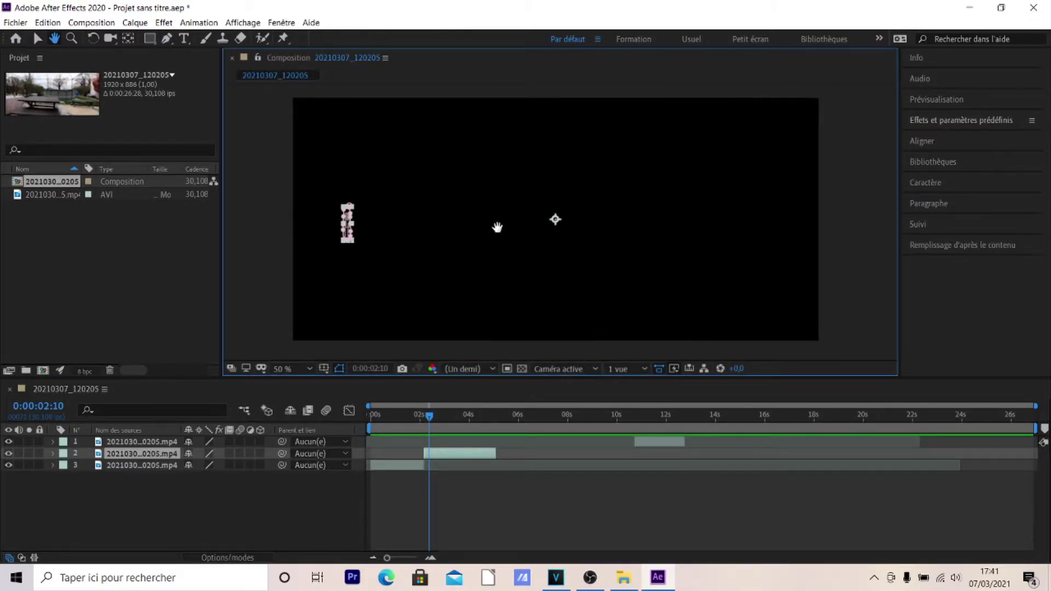
left_click(37, 38)
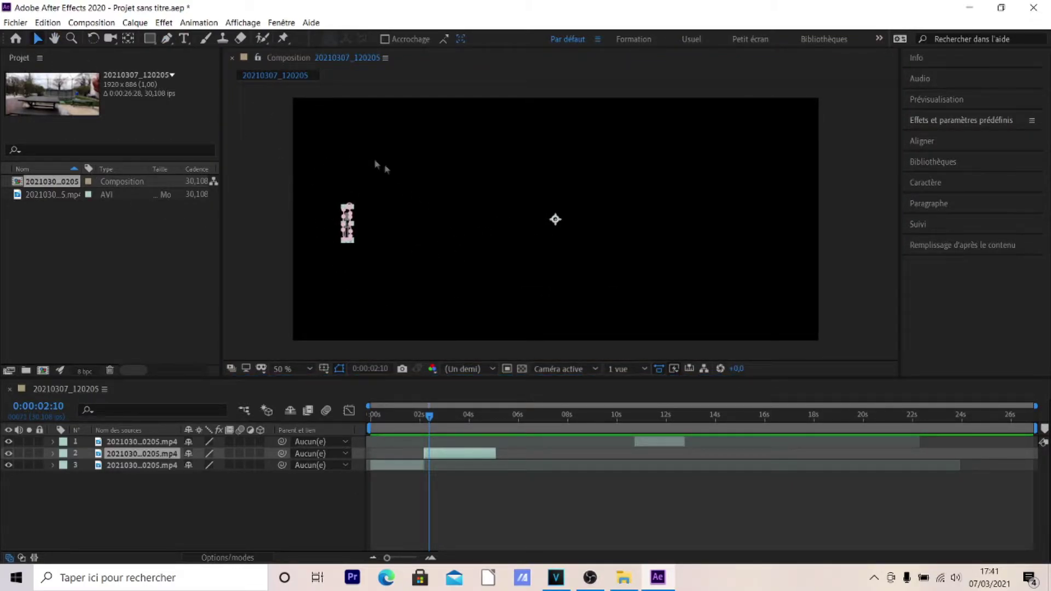
- Check the masked hilt against the transparency grid and preview the opening clip around 0:00:00:27
mouse_move(436, 423)
left_mouse_down()
mouse_move(422, 419)
mouse_move(446, 419)
left_mouse_up()
left_click(518, 368)
left_click(518, 368)
left_click(517, 368)
left_click(517, 368)
left_click(391, 418)
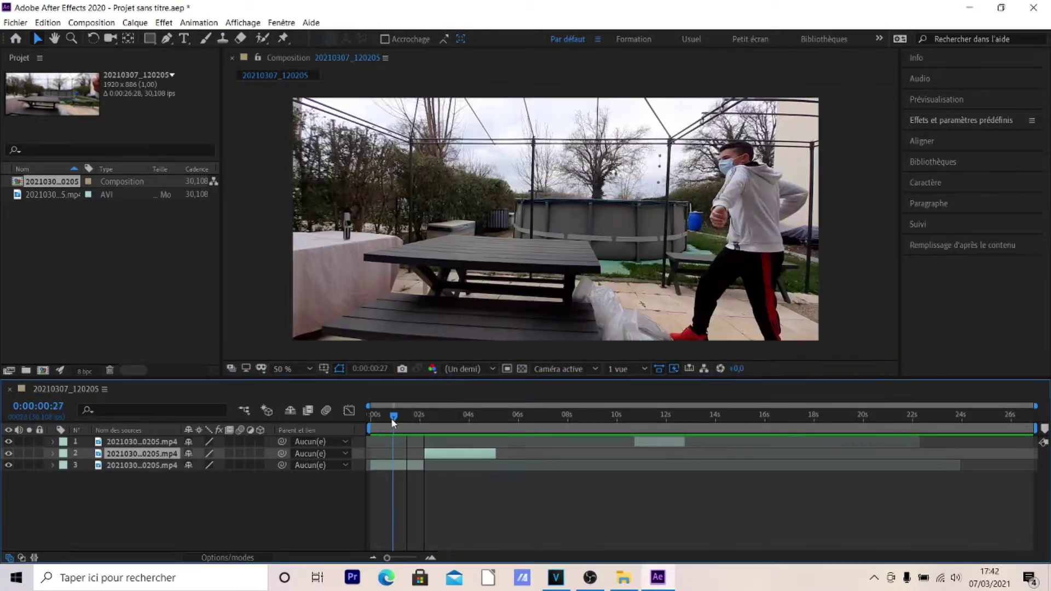
- Rename the opening clip's layer as debut
left_click(139, 465)
right_click(138, 465)
left_click(165, 455)
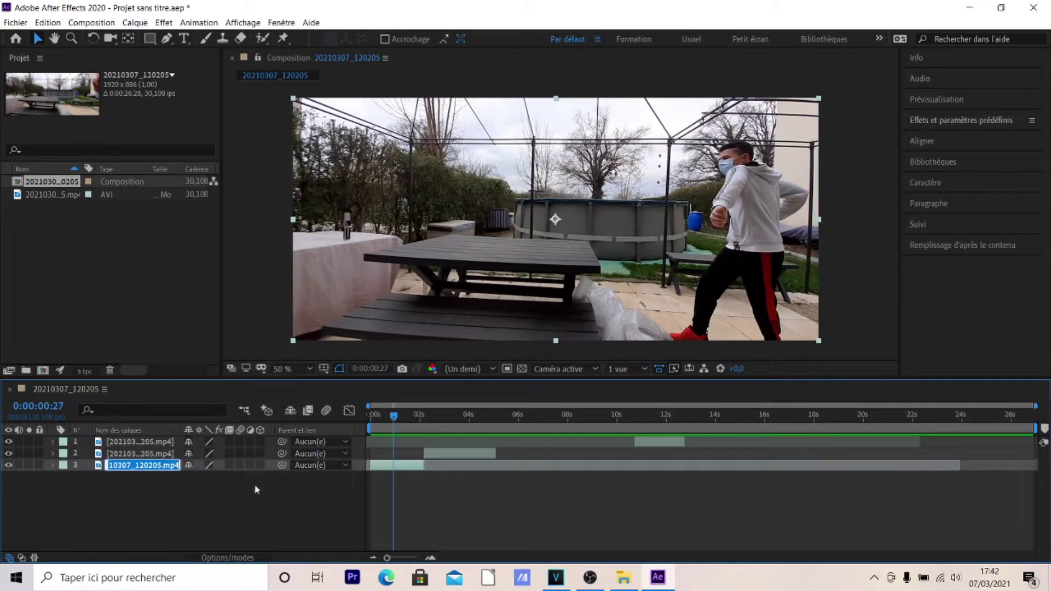
type("debut")
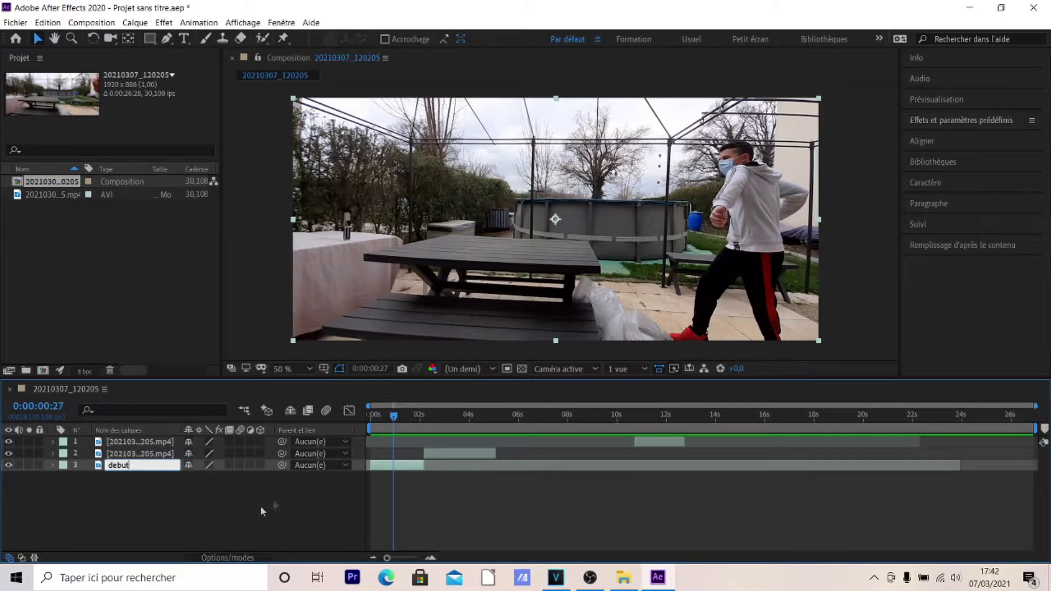
left_click(214, 496)
- Rename the frozen-frame layer containing the masked hilt as detourage sabre
left_click(164, 453)
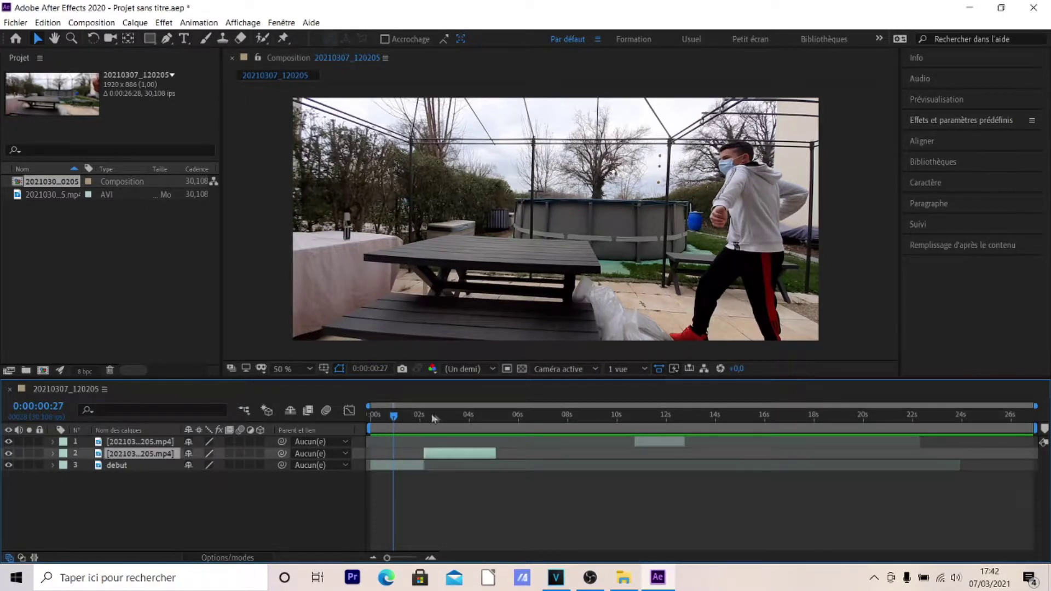
right_click(141, 454)
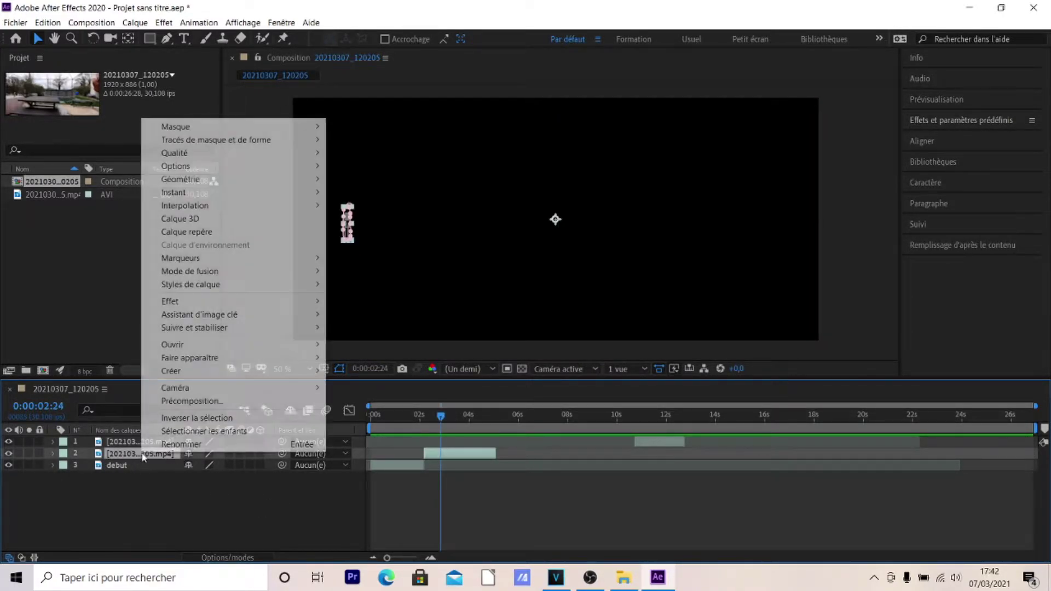
left_click(174, 446)
type("de")
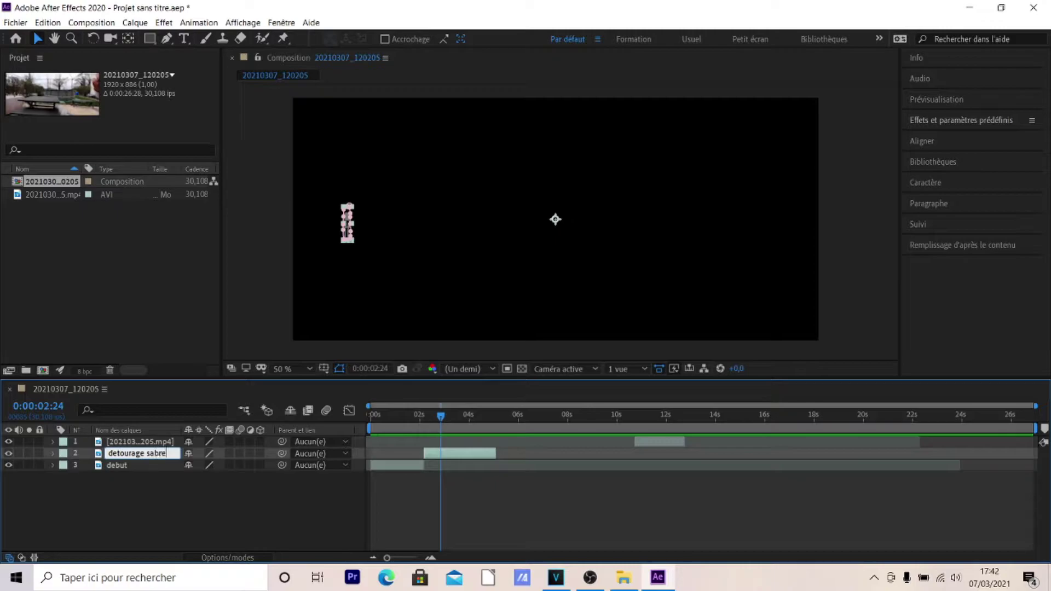
type("tourage sabre")
left_click(163, 497)
- Move the detourage sabre layer to start at 0:00:01:14, over the outstretched hand, and trim its end to about 3 seconds
left_click_drag(441, 419, 420, 417)
left_click_drag(434, 459, 404, 457)
mouse_move(397, 417)
left_mouse_down()
mouse_move(410, 418)
mouse_move(398, 419)
left_mouse_up()
left_click_drag(421, 455, 438, 460)
left_click(117, 465)
left_click(413, 418)
mouse_move(413, 419)
left_mouse_down()
mouse_move(398, 418)
mouse_move(415, 419)
left_mouse_up()
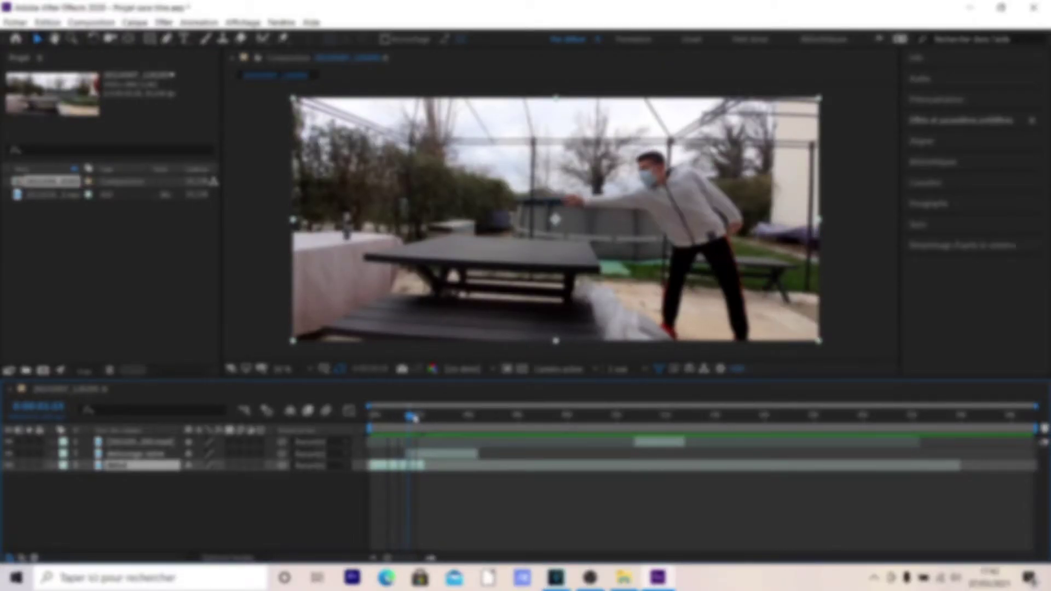
left_click(420, 455)
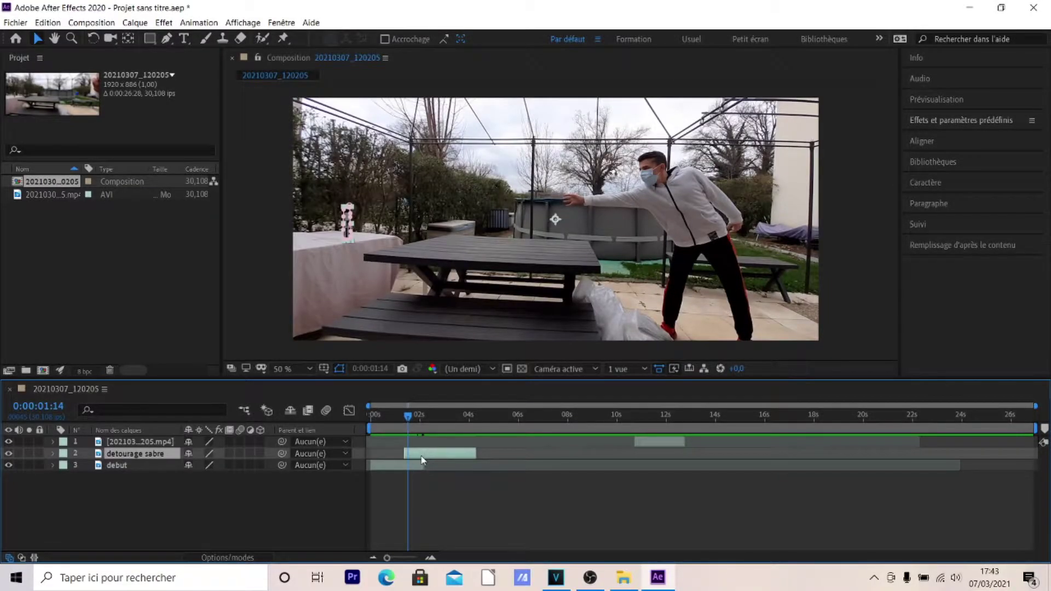
left_click_drag(422, 457, 426, 458)
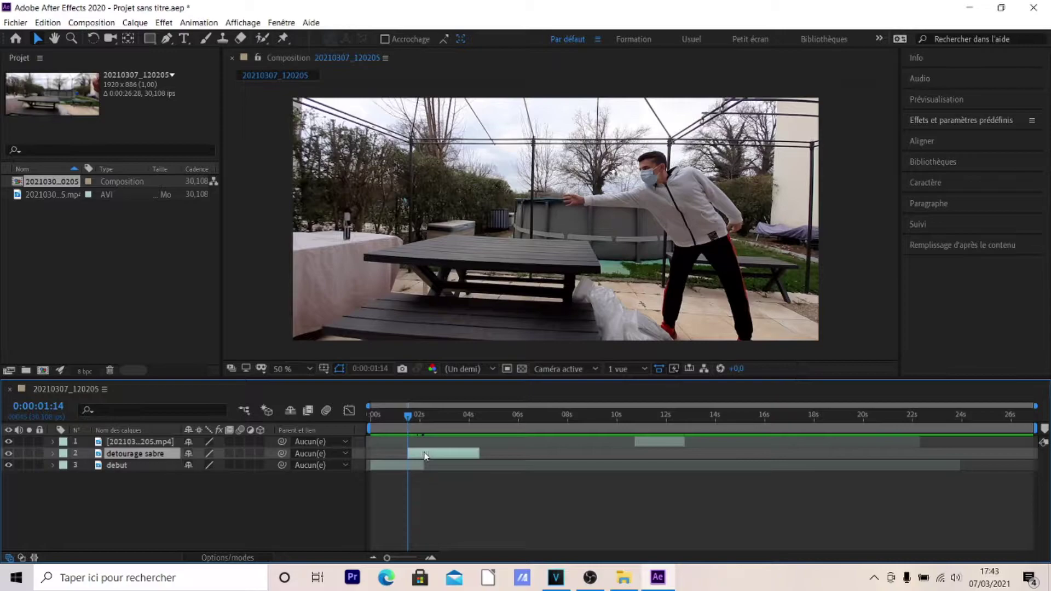
left_click_drag(425, 455, 444, 453)
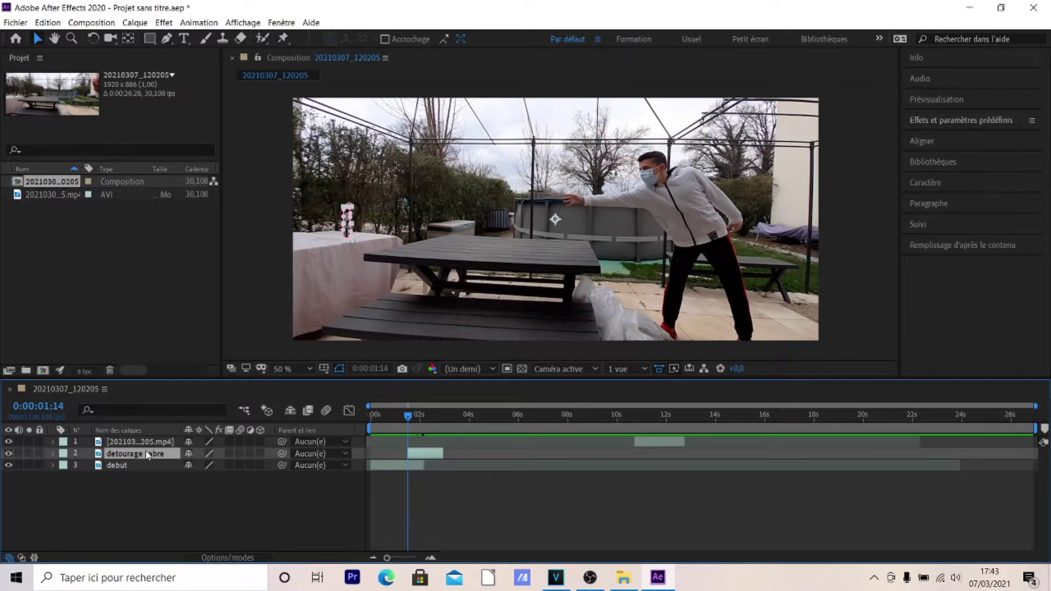
- Add starting Position and Rotation keyframes to the detourage sabre layer at 0:00:01:14
key("p")
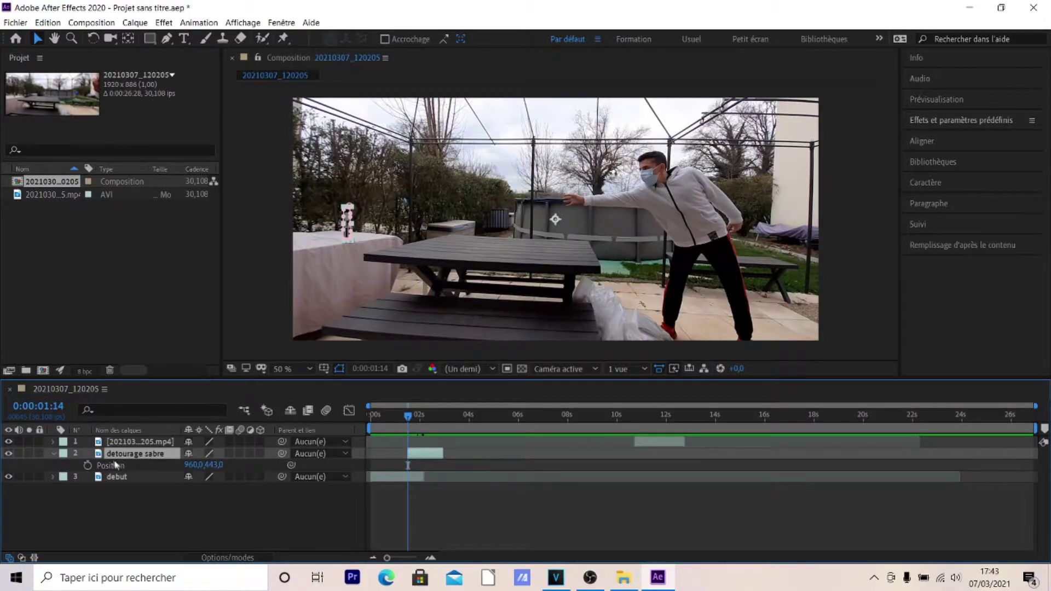
left_click(109, 465)
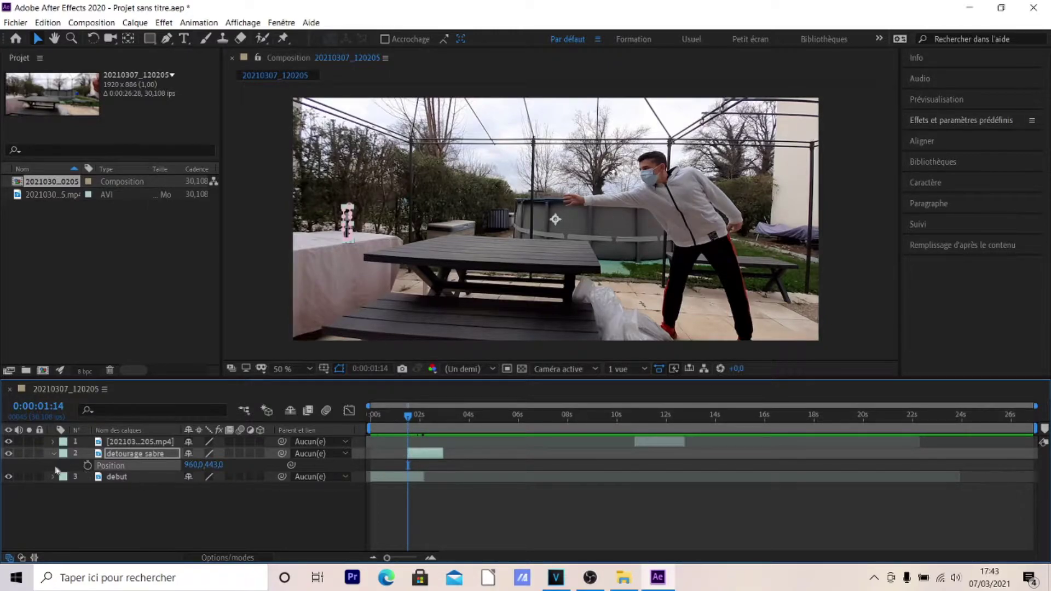
left_click(87, 465)
left_click(153, 454)
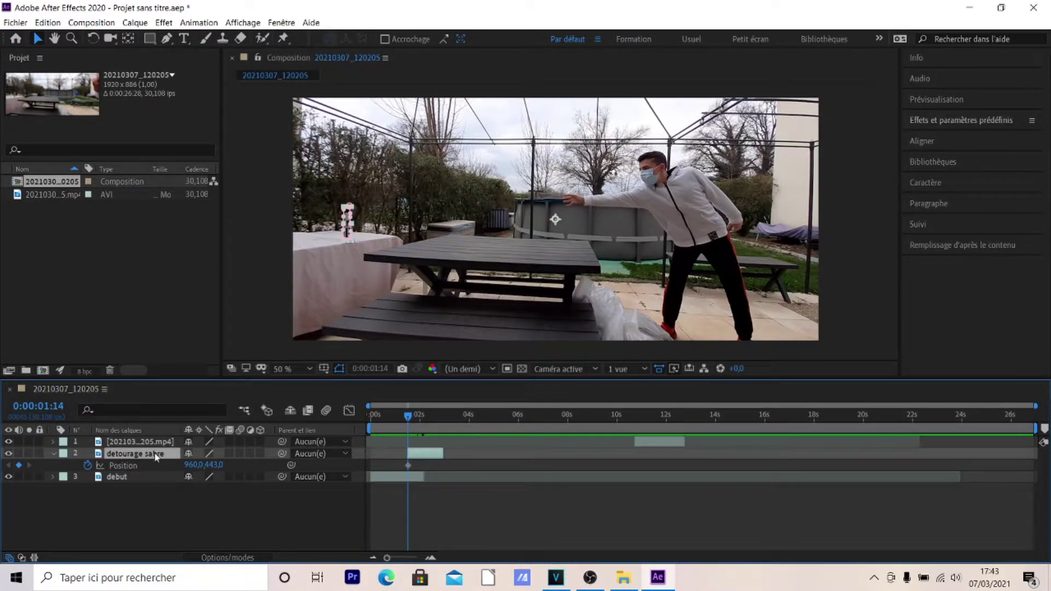
key("r")
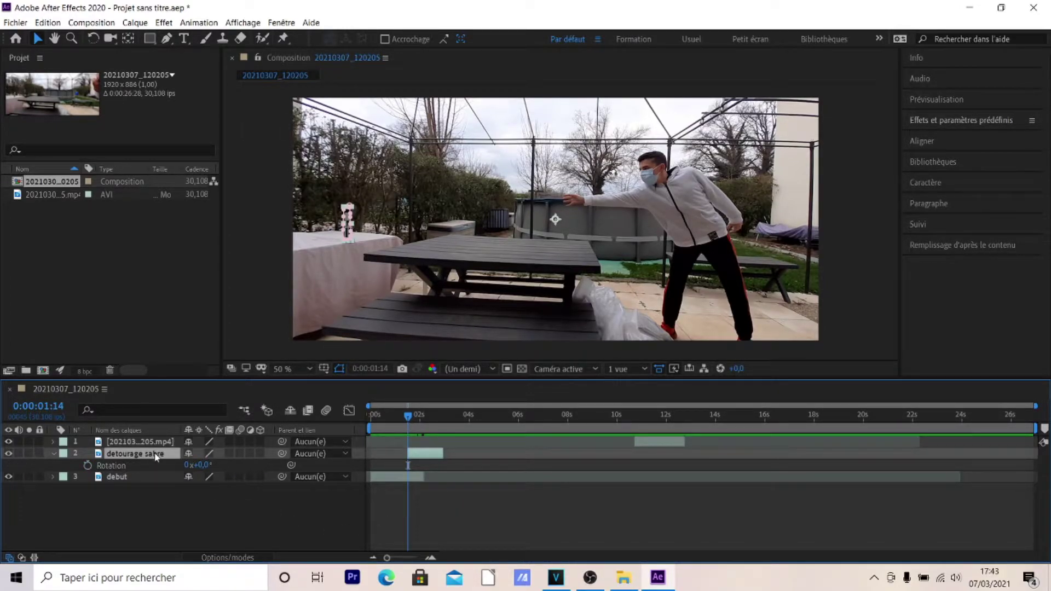
left_click(87, 465)
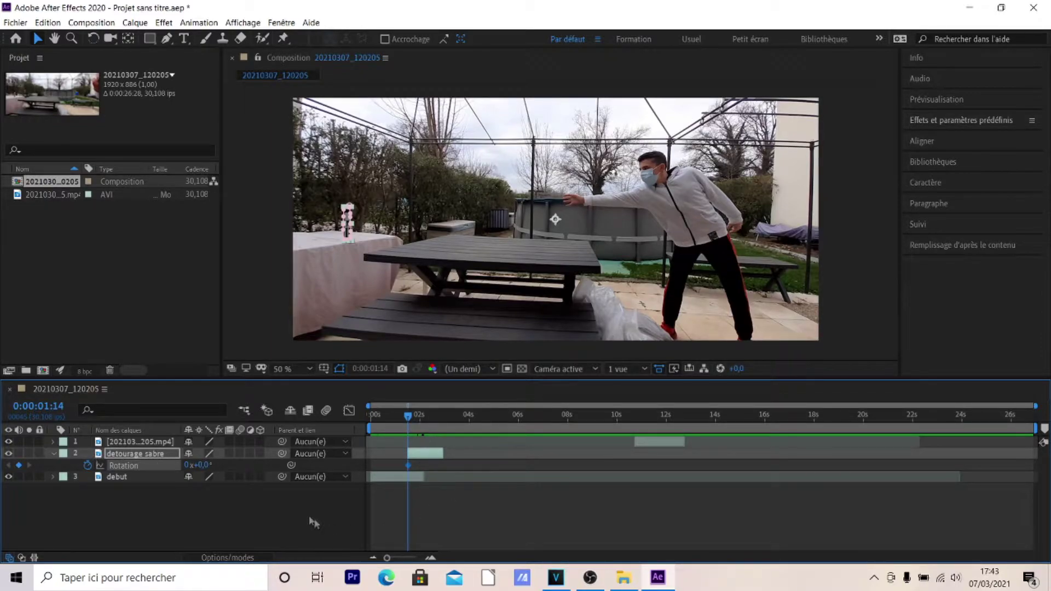
left_click(53, 453)
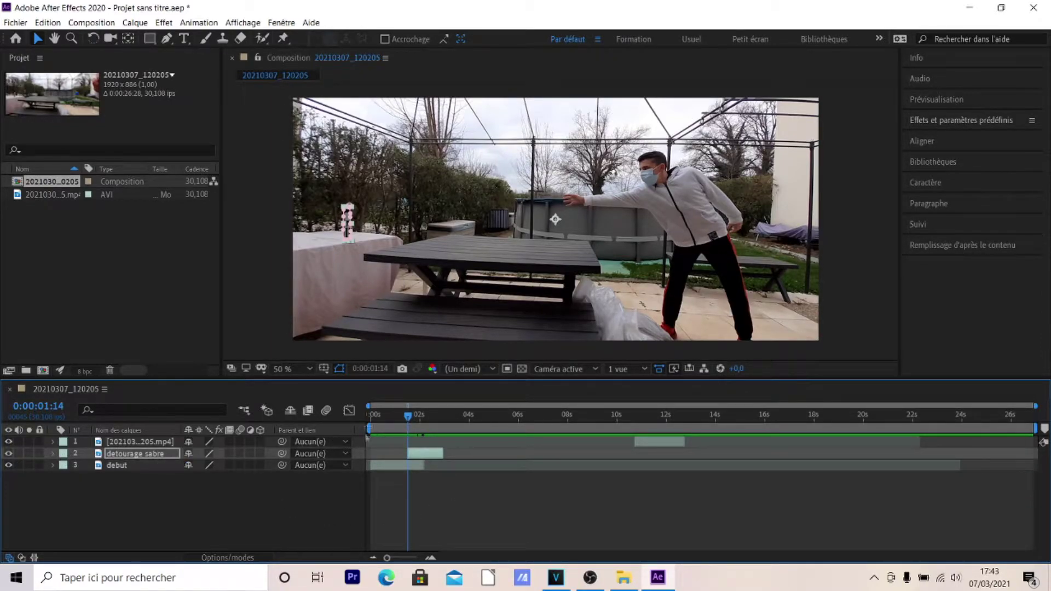
- Add a Rotation keyframe of 4° to the detourage sabre layer at 0:00:01:19
left_click_drag(408, 415, 414, 418)
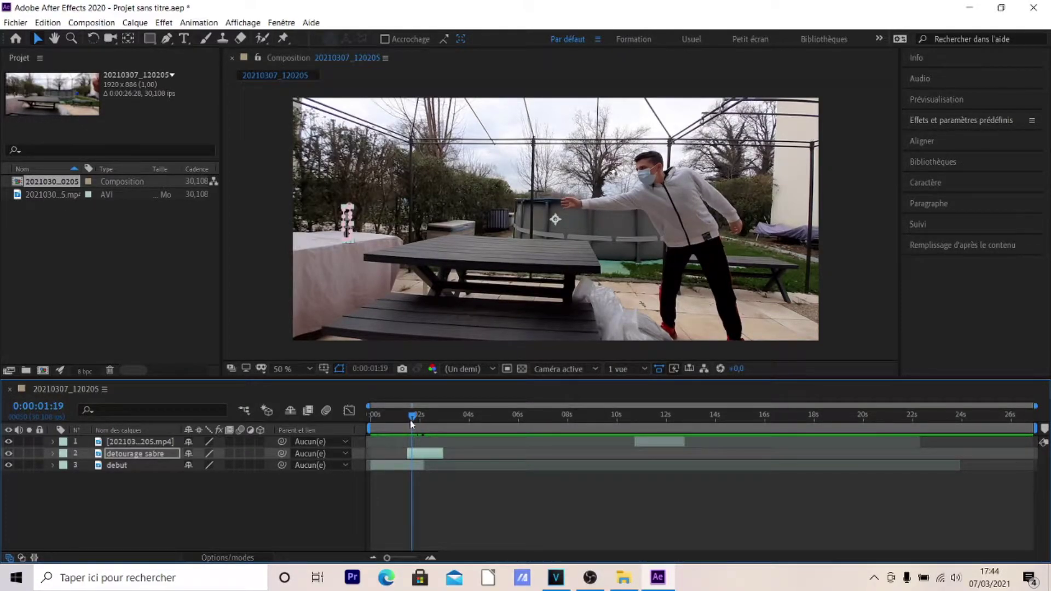
left_click(129, 456)
key("alt+shift+r")
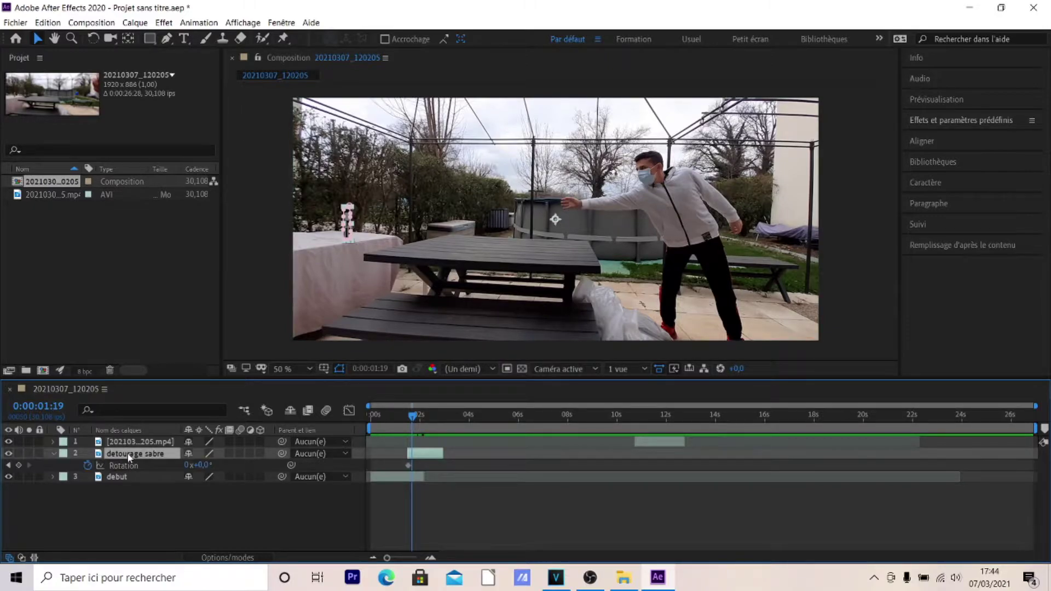
left_click(127, 465)
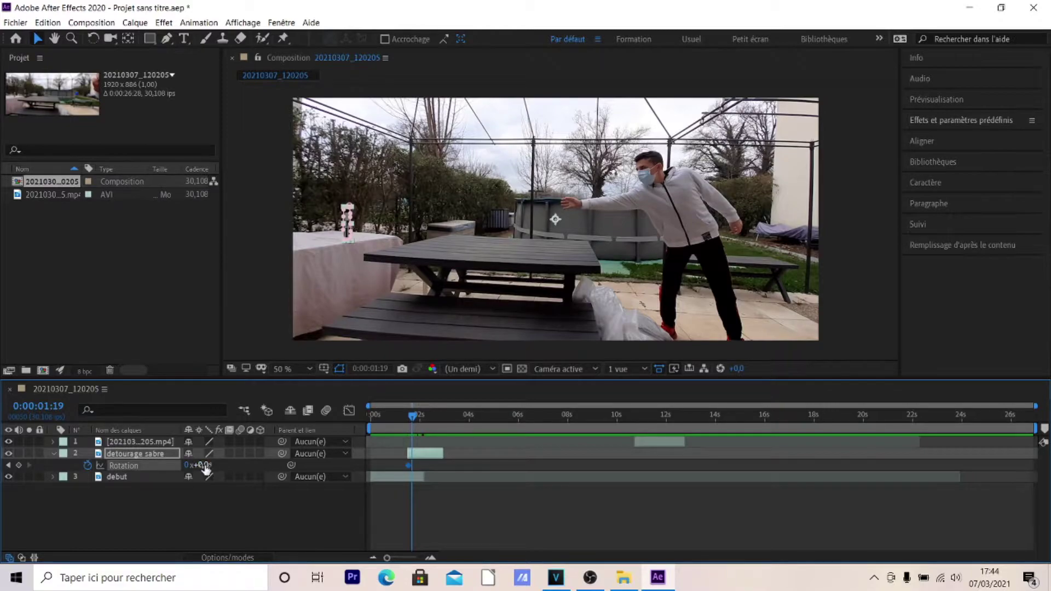
mouse_move(203, 465)
left_mouse_down()
mouse_move(221, 465)
mouse_move(203, 464)
left_mouse_up()
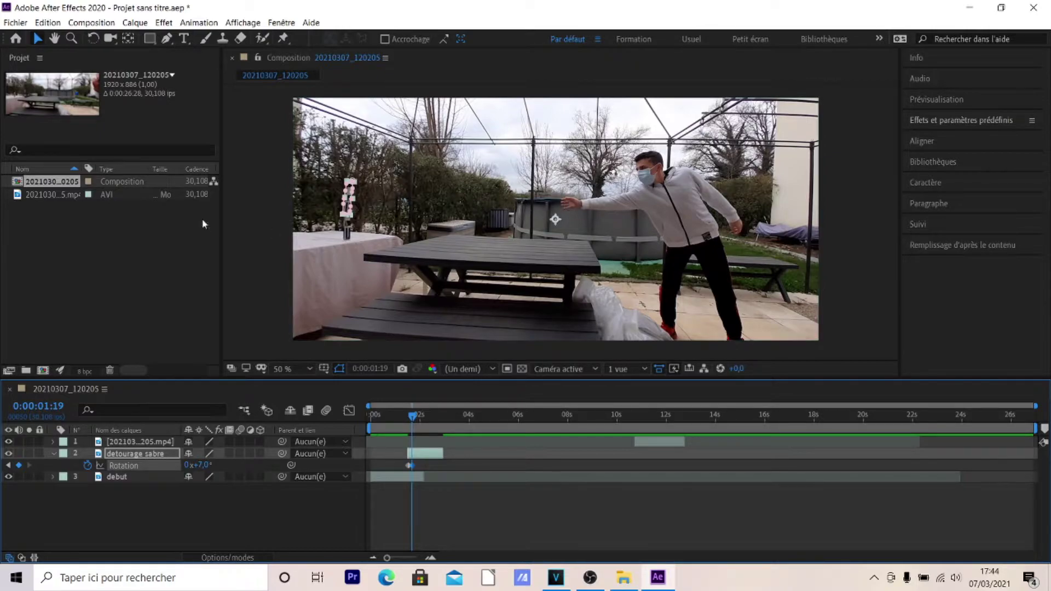
left_click_drag(203, 465, 202, 465)
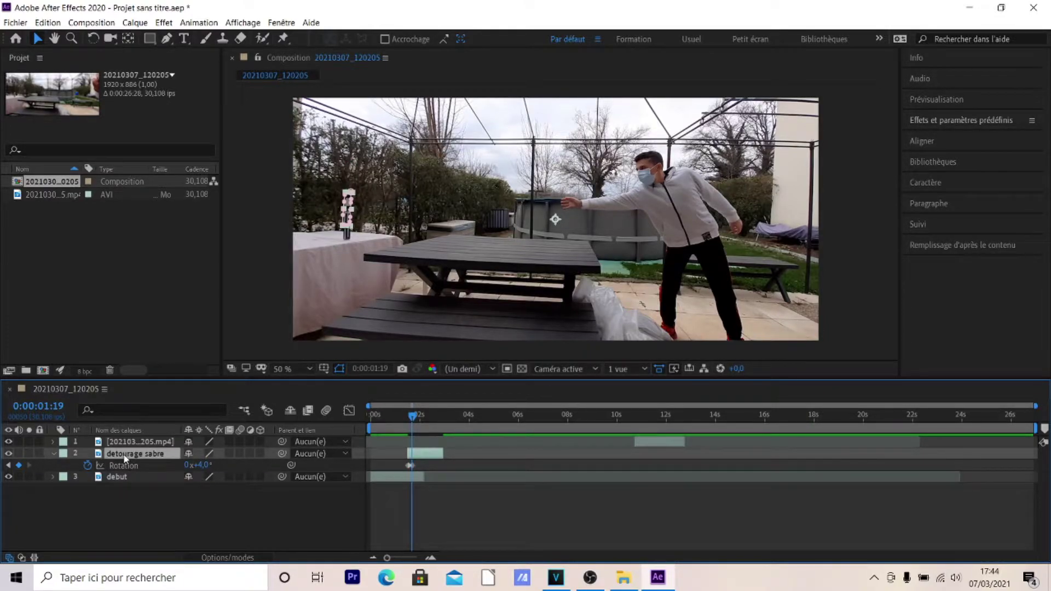
- Bring the masked hilt to the actor's hand at 0:00:01:19 with a Position keyframe of 1763, 416
key("p")
left_click(121, 466)
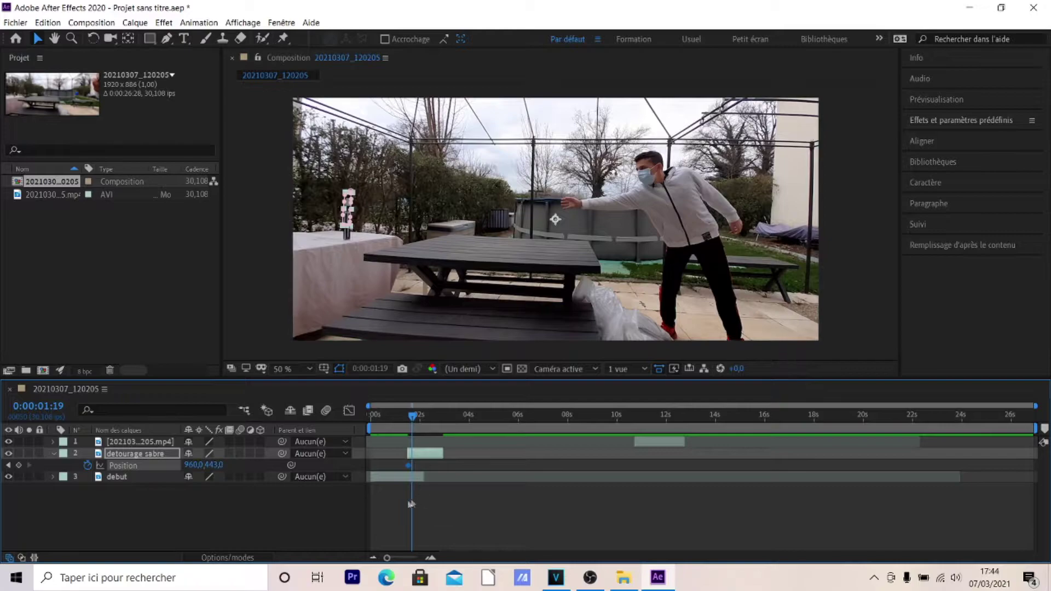
left_click_drag(193, 464, 725, 448)
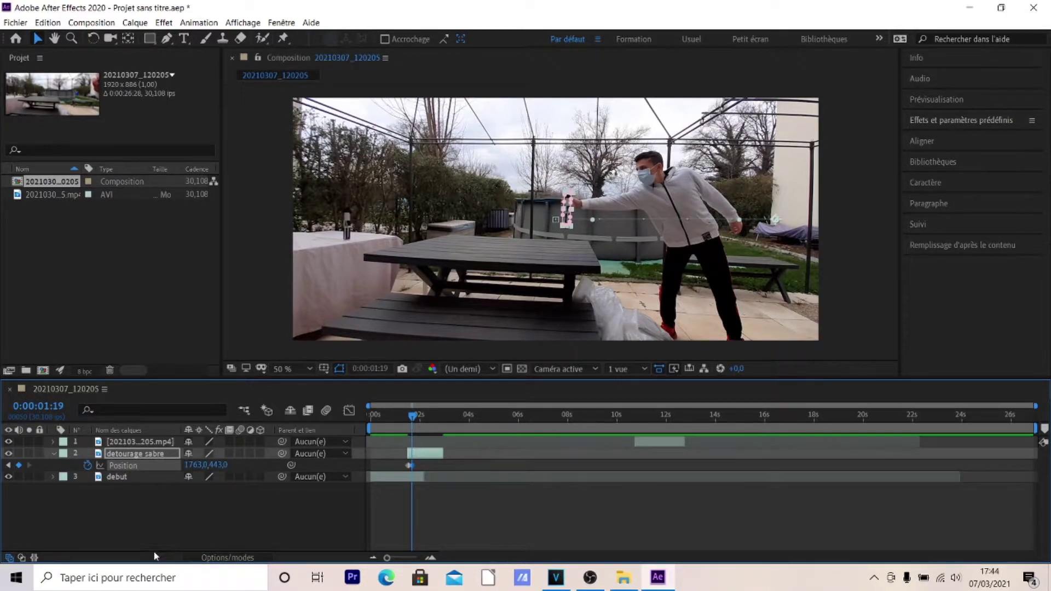
mouse_move(218, 464)
left_mouse_down()
mouse_move(200, 464)
mouse_move(209, 457)
left_mouse_up()
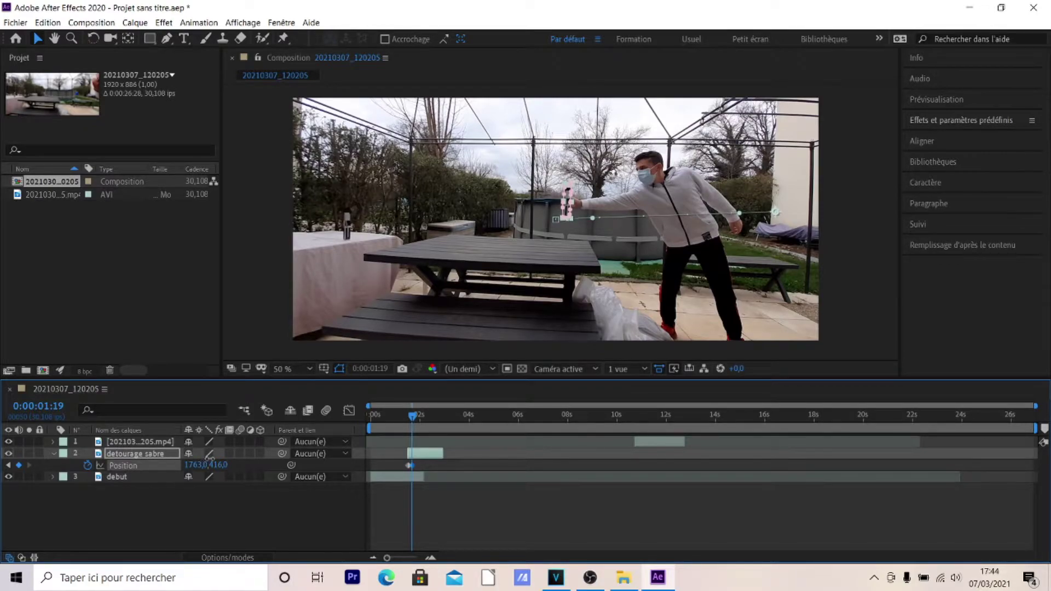
left_click(53, 453)
- Play back the hilt's flight from about 0:00:00:18 to judge its speed
left_click_drag(411, 418, 386, 421)
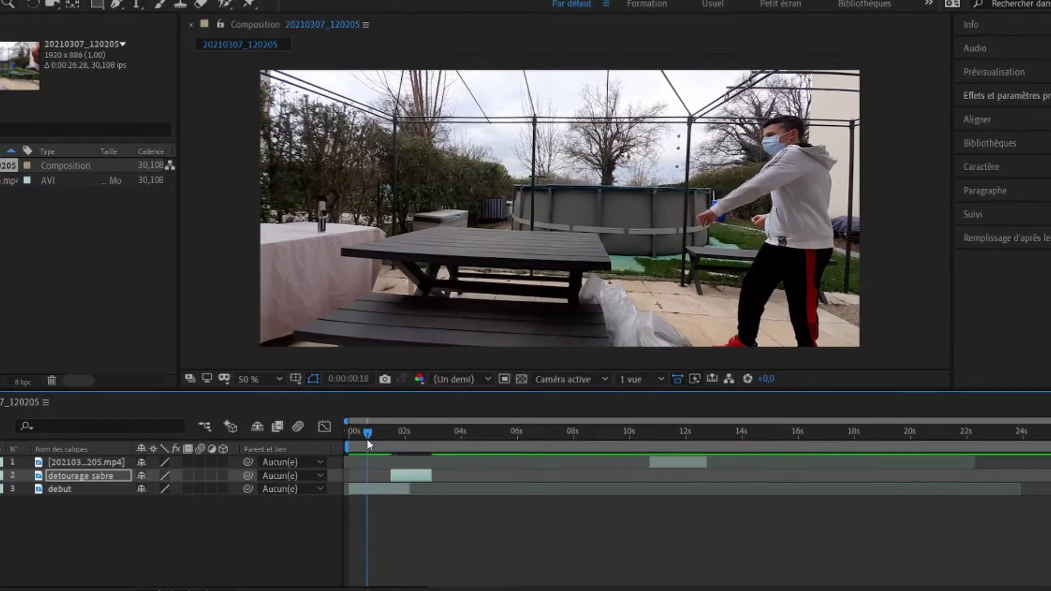
key("space")
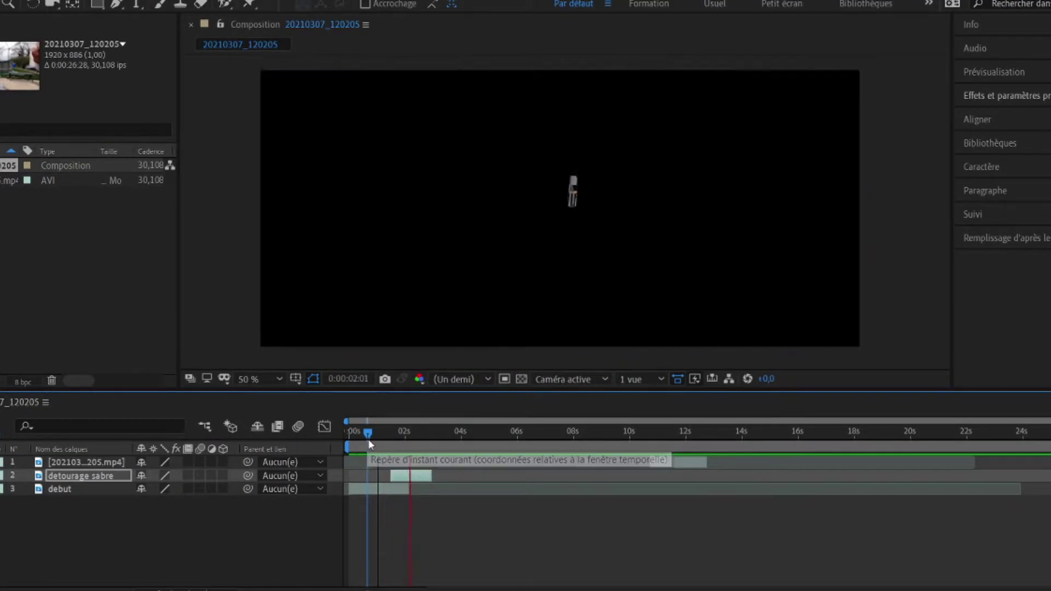
left_click_drag(388, 441, 368, 441)
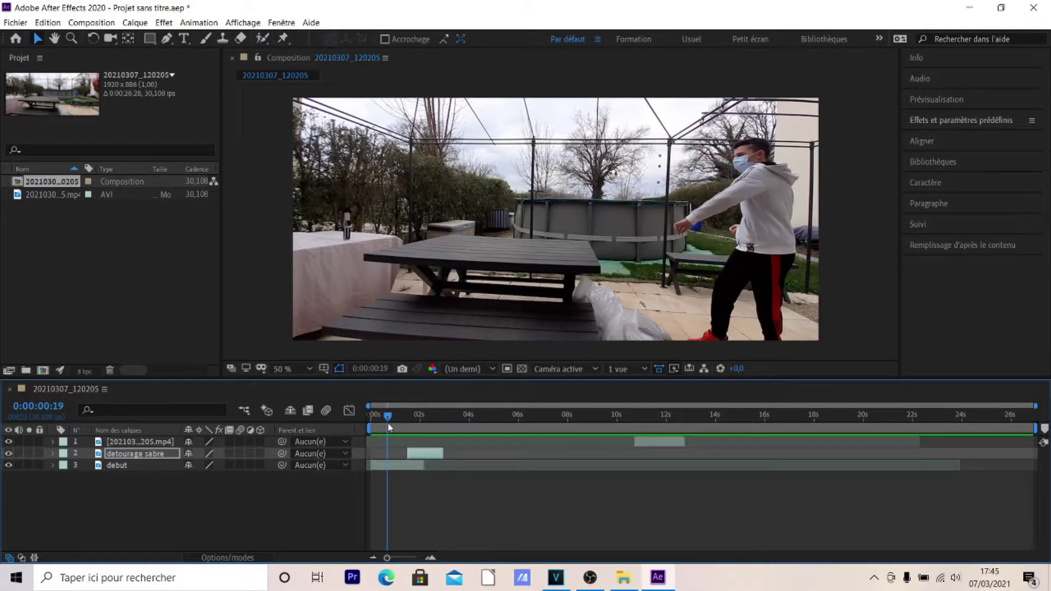
left_click(402, 422)
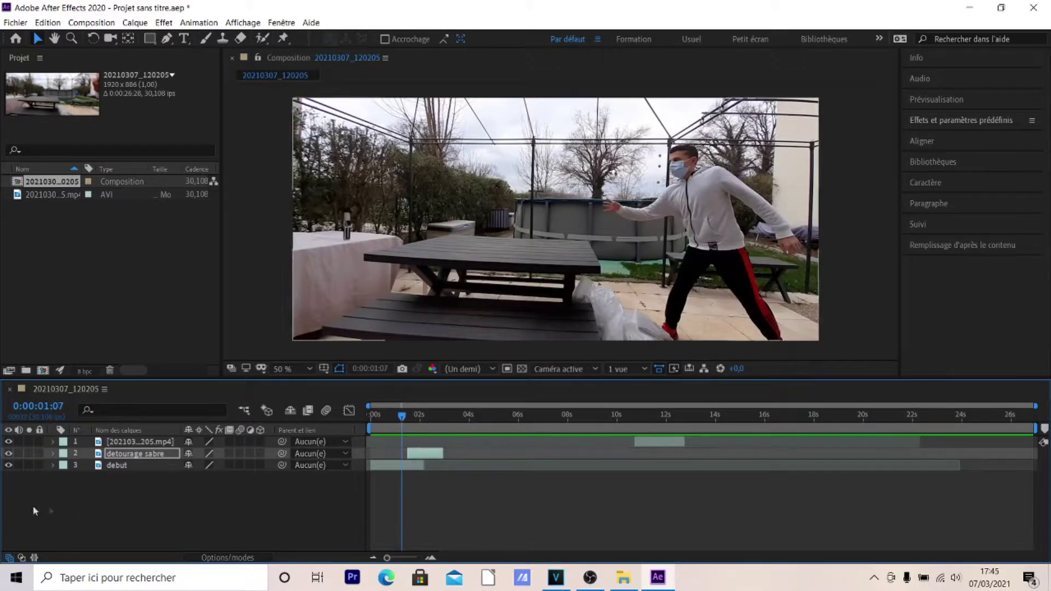
- Move the second Position and Rotation keyframes of detourage sabre earlier, to about 0:00:01:17
left_click(52, 454)
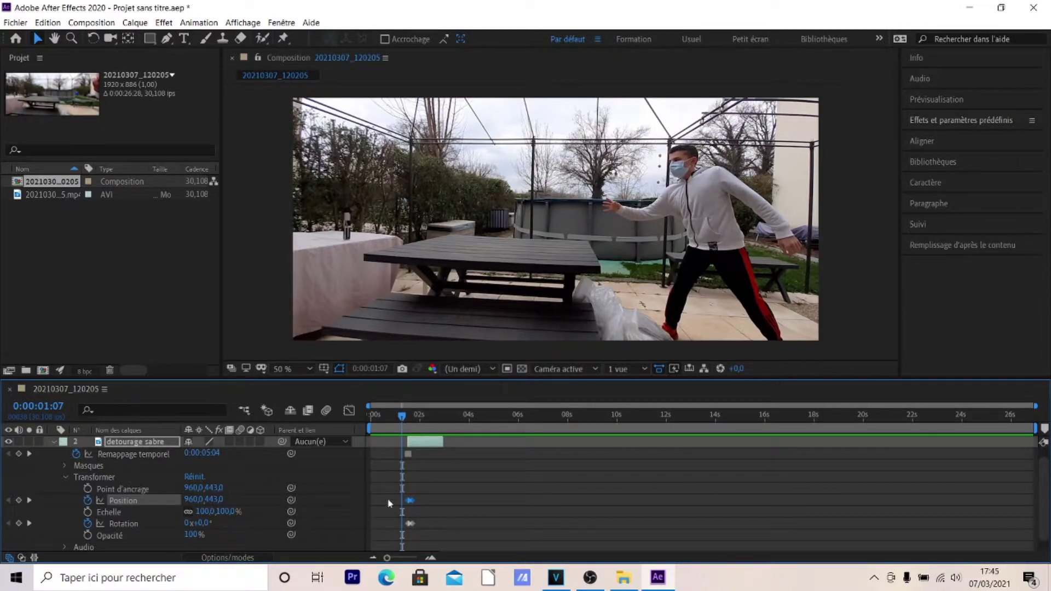
left_click_drag(386, 557, 409, 558)
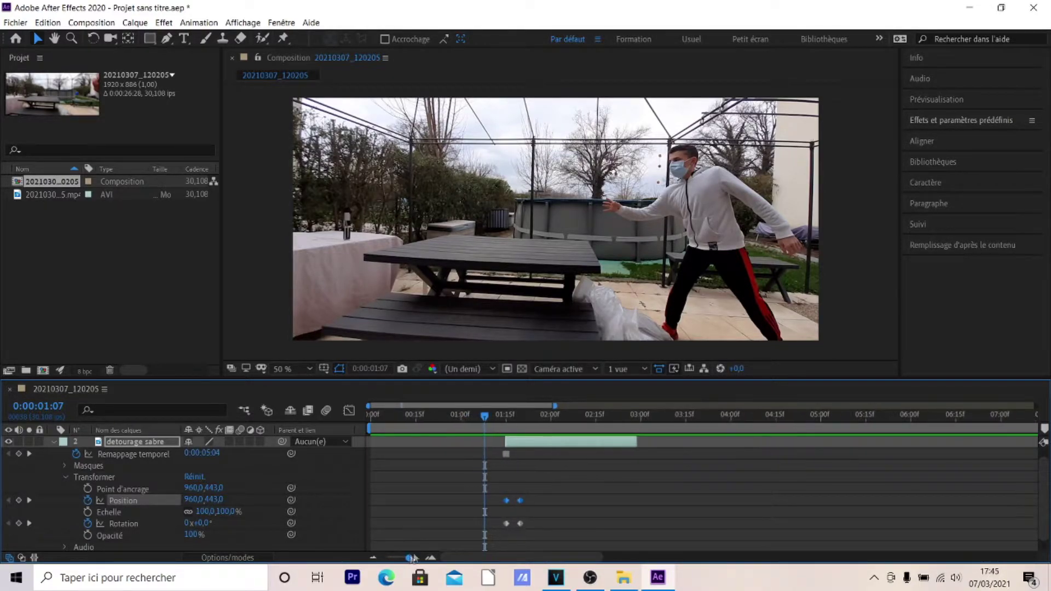
mouse_move(521, 502)
left_click(518, 524)
left_click_drag(518, 524, 515, 500)
- Review the retimed hilt flight from about 0:00:01:00 and collapse the detourage sabre layer's properties
left_click(478, 416)
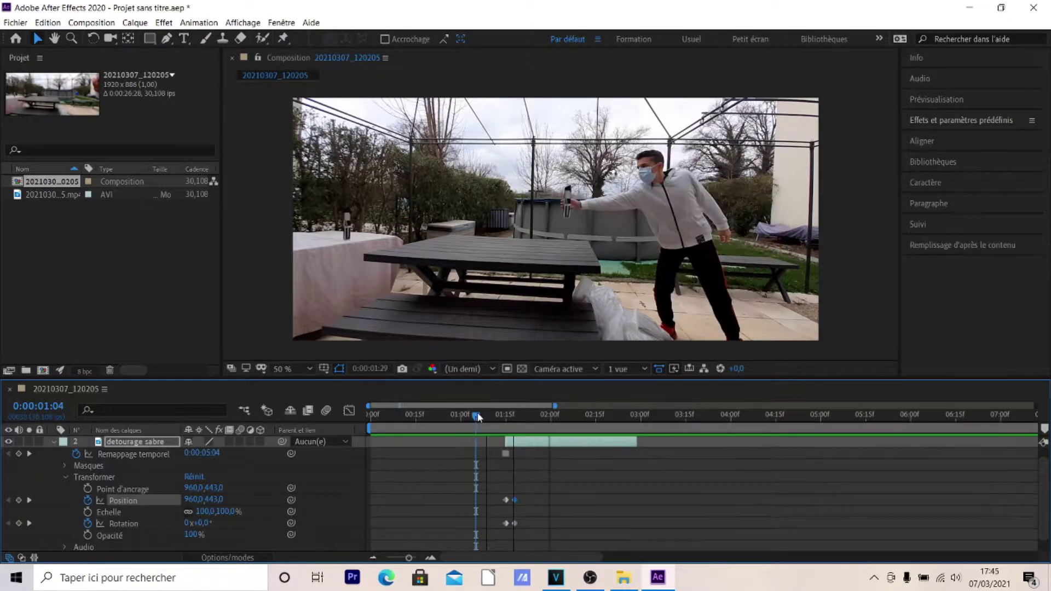
mouse_move(478, 417)
left_mouse_down()
mouse_move(486, 415)
mouse_move(463, 416)
left_mouse_up()
left_click(479, 416)
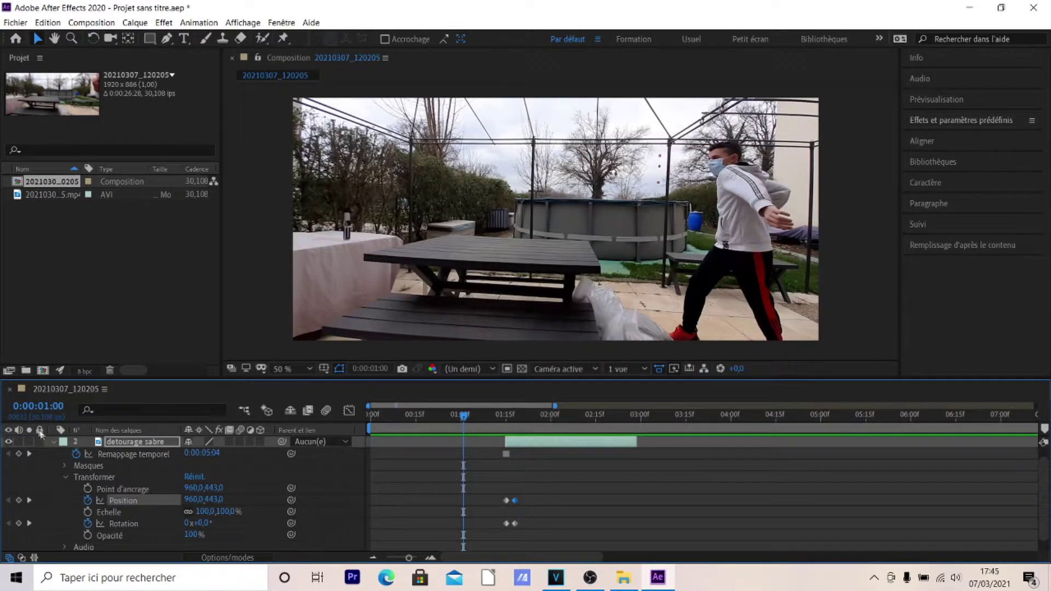
left_click(65, 478)
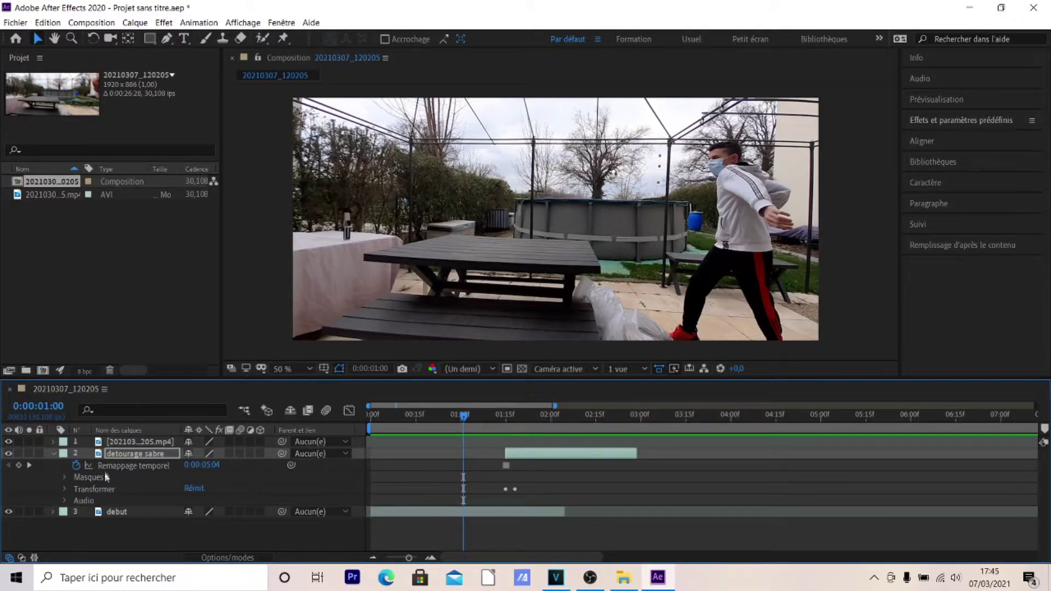
left_click(53, 453)
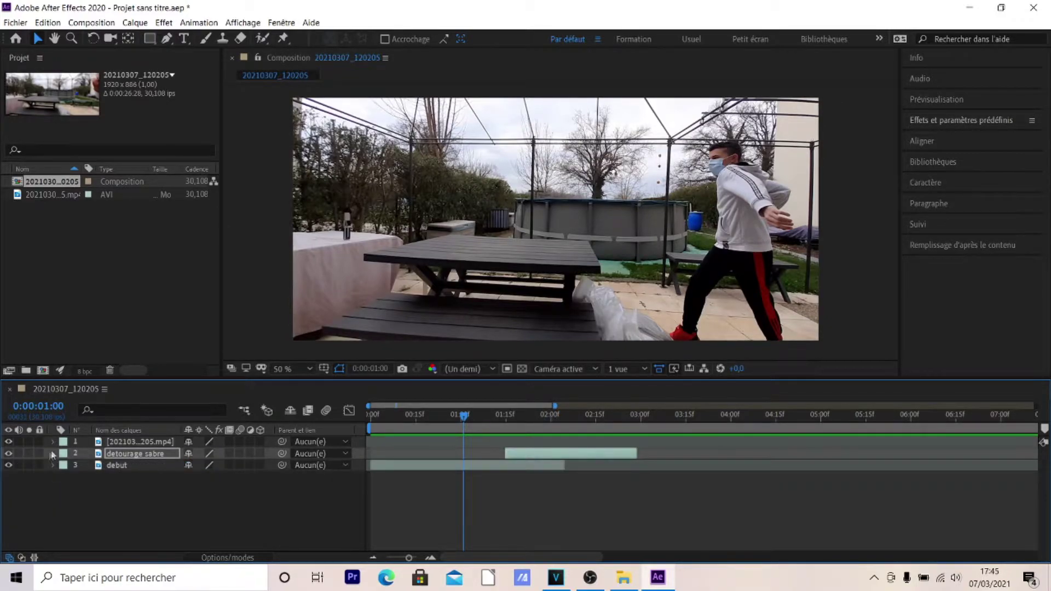
left_click(496, 416)
left_click_drag(496, 416, 461, 420)
key("space")
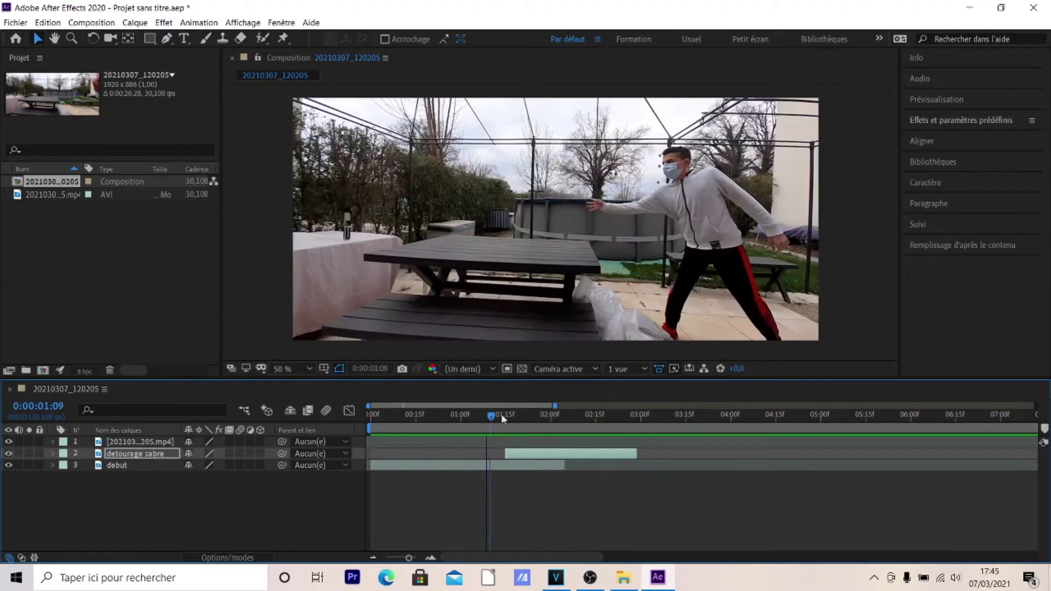
- Move the remaining footage clip earlier to start at about 0:00:03:23, and split it at 0:00:03:25
left_click_drag(408, 557, 396, 557)
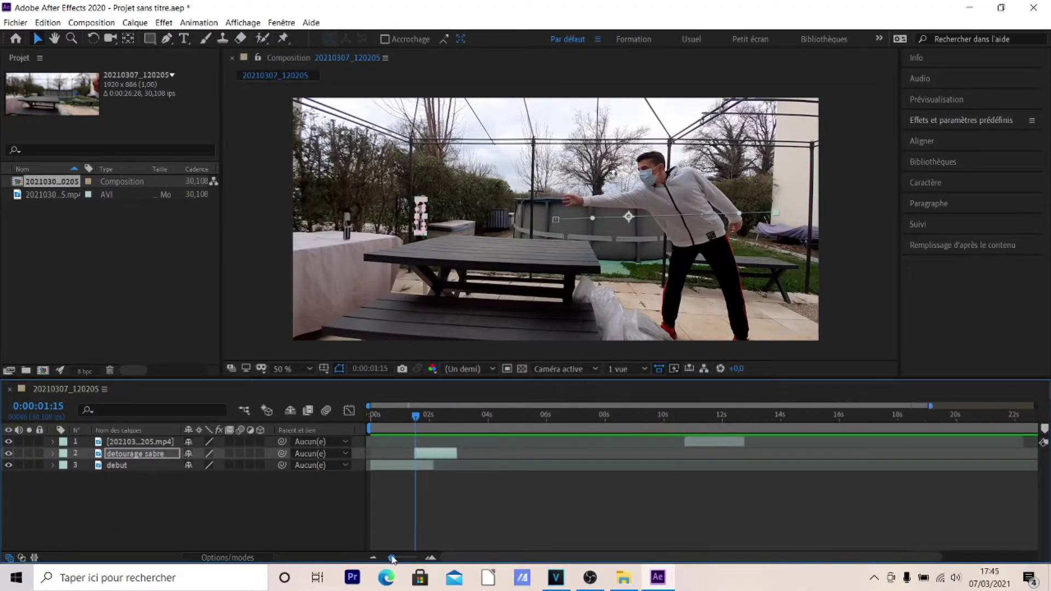
left_click_drag(711, 442, 491, 419)
left_click(486, 416)
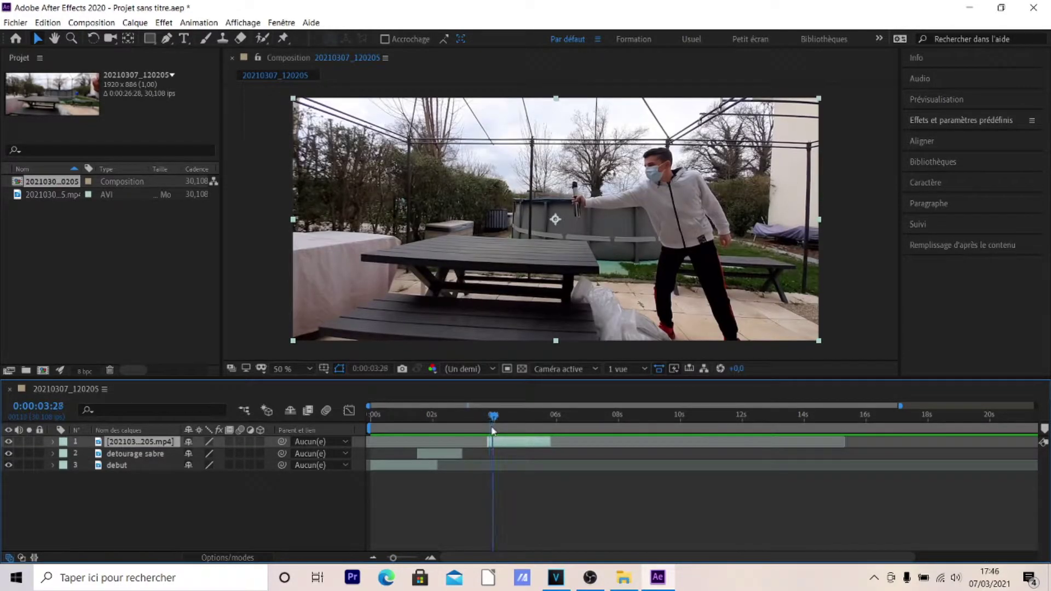
left_click_drag(397, 562, 411, 562)
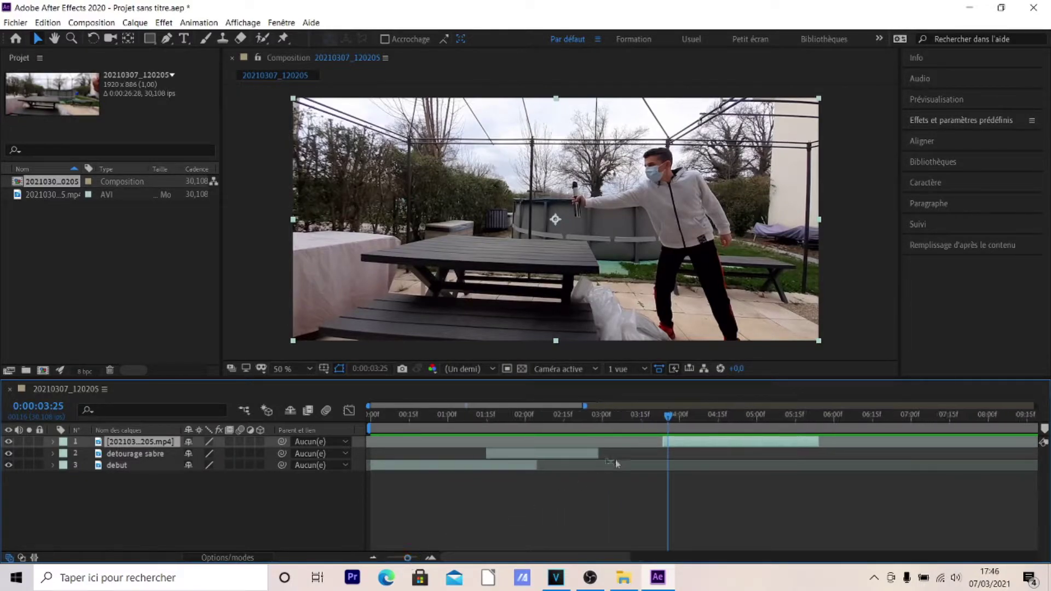
key("ctrl+shift+d")
left_click(664, 453)
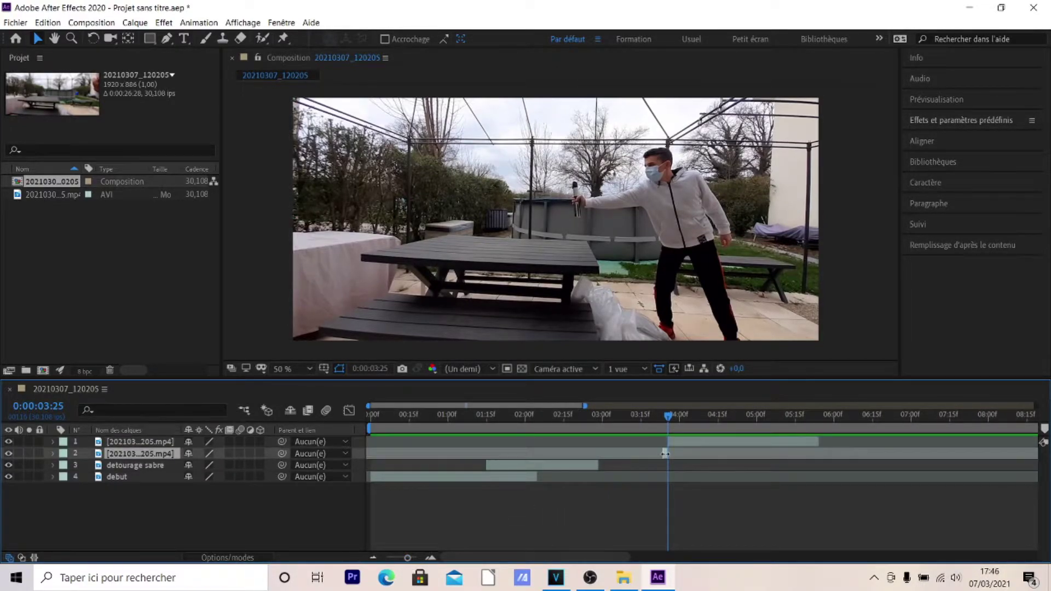
- Freeze the short split piece of footage on its current frame
right_click(665, 453)
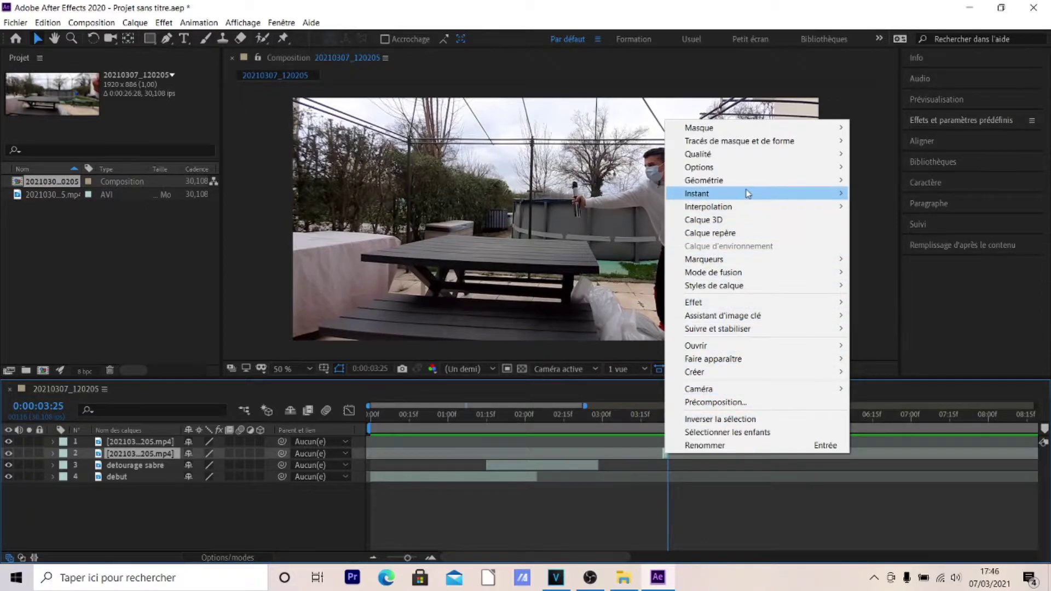
mouse_move(749, 194)
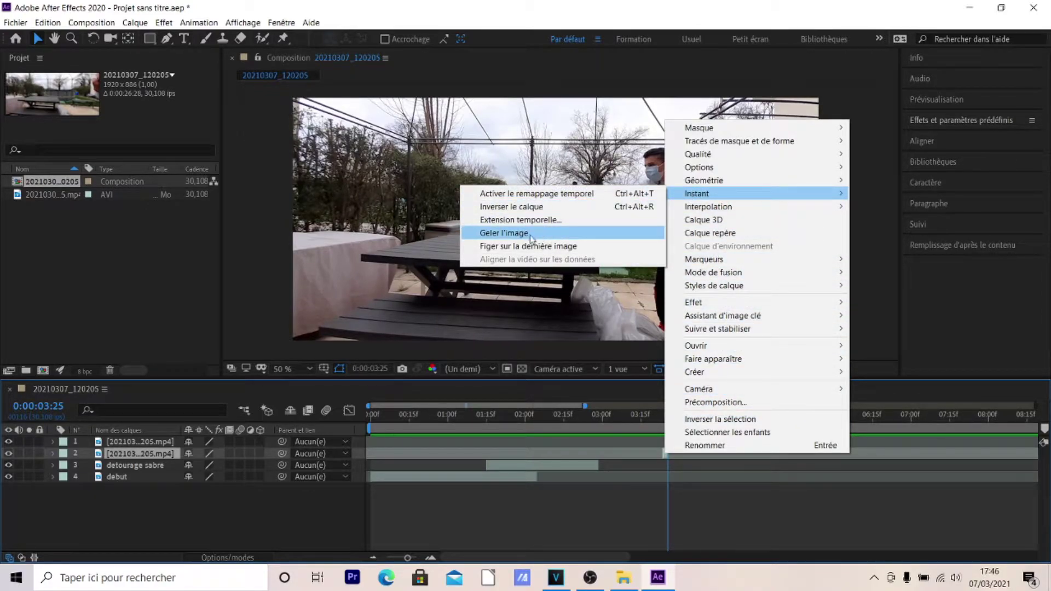
left_click(503, 232)
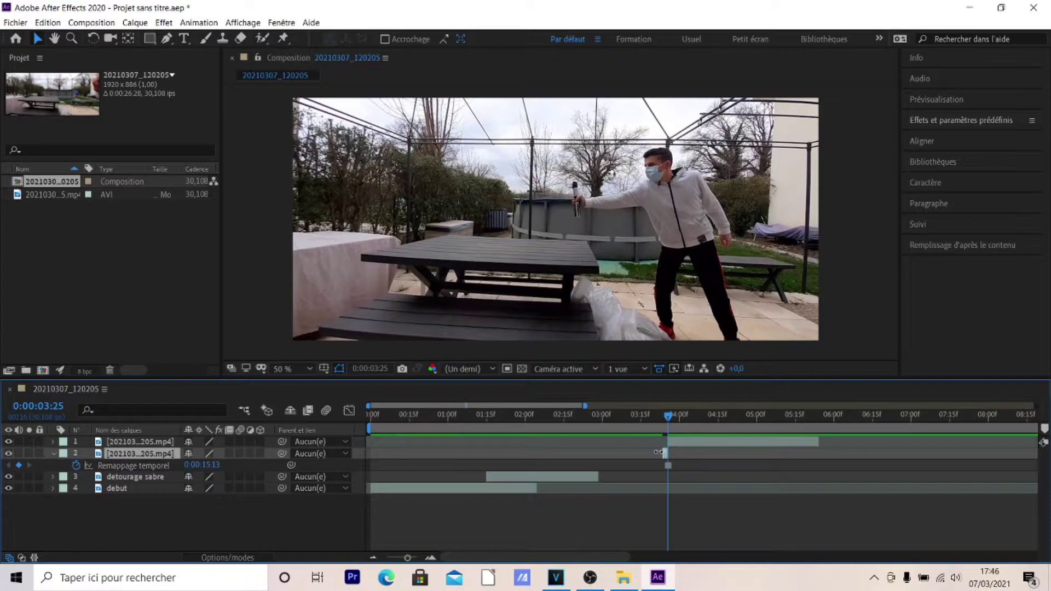
- Extend the frozen clip and position it to start at about 0:00:02:26, shifting the top footage clip to about 0:00:05:00
left_click_drag(659, 452, 603, 454)
left_click_drag(717, 438, 813, 441)
mouse_move(632, 456)
left_mouse_down()
mouse_move(614, 457)
mouse_move(622, 456)
left_mouse_up()
left_click_drag(600, 422, 595, 421)
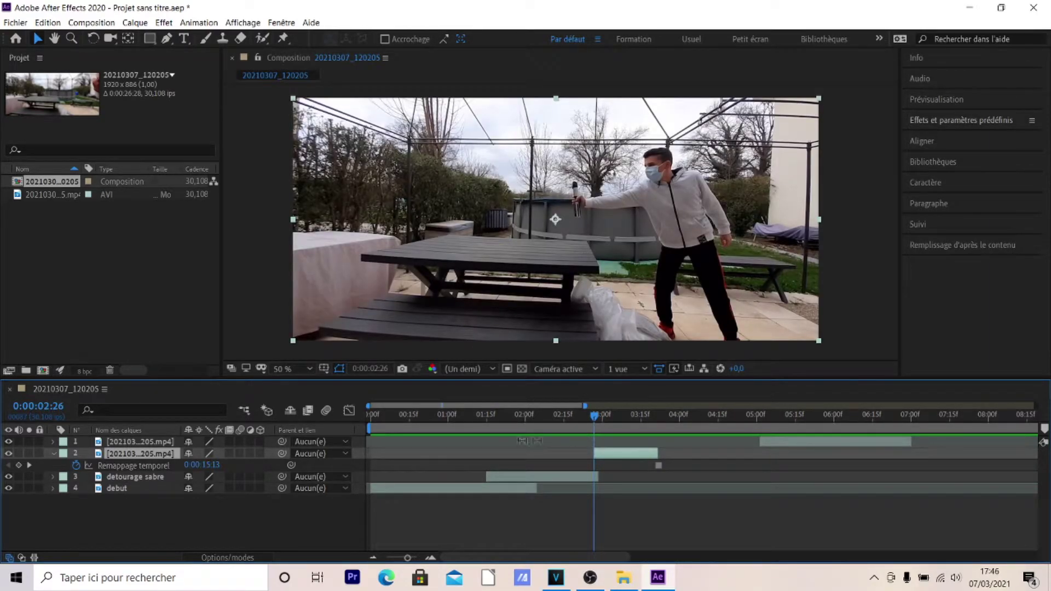
- Collapse the frozen layer's properties and rename the layer masque
left_click(54, 453)
right_click(134, 455)
left_click(159, 439)
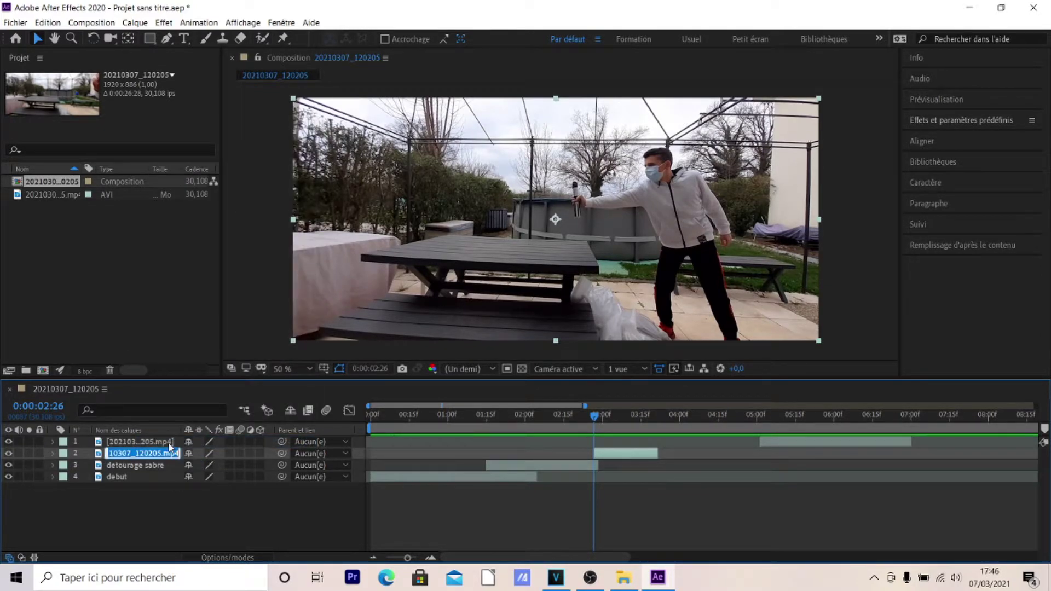
type("masque")
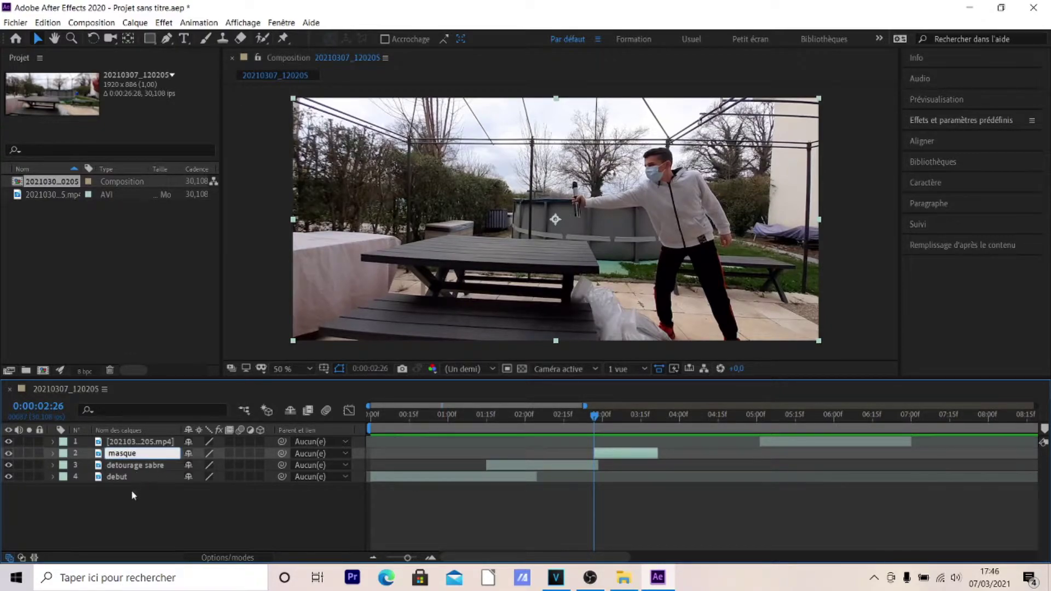
left_click(132, 495)
- Pick the Pen tool and move the masque layer earlier to start at about 0:00:01:27
left_click(144, 456)
left_click(167, 39)
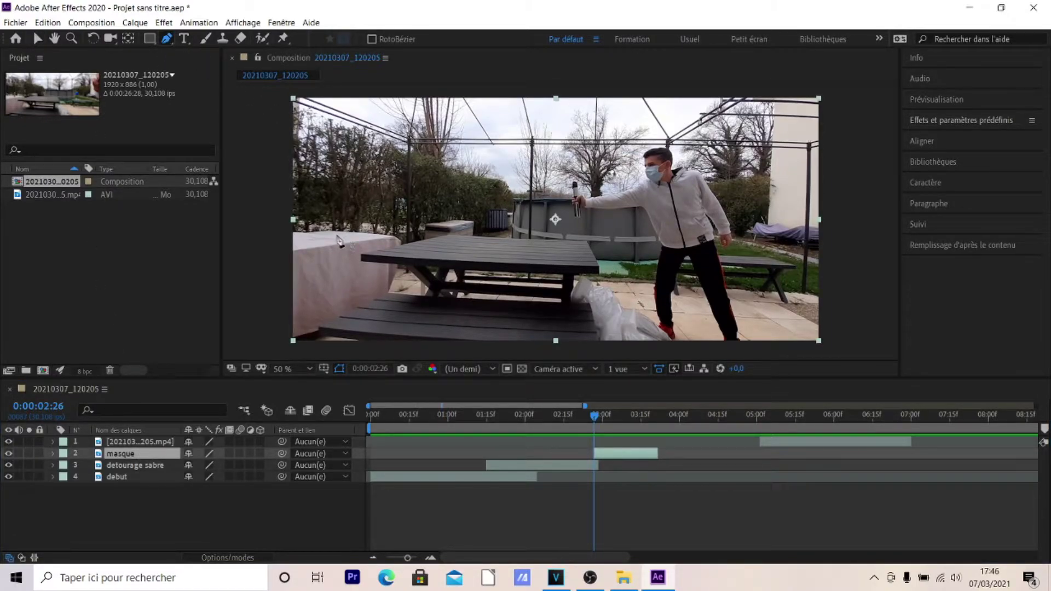
left_click_drag(595, 419, 524, 423)
left_click(513, 417)
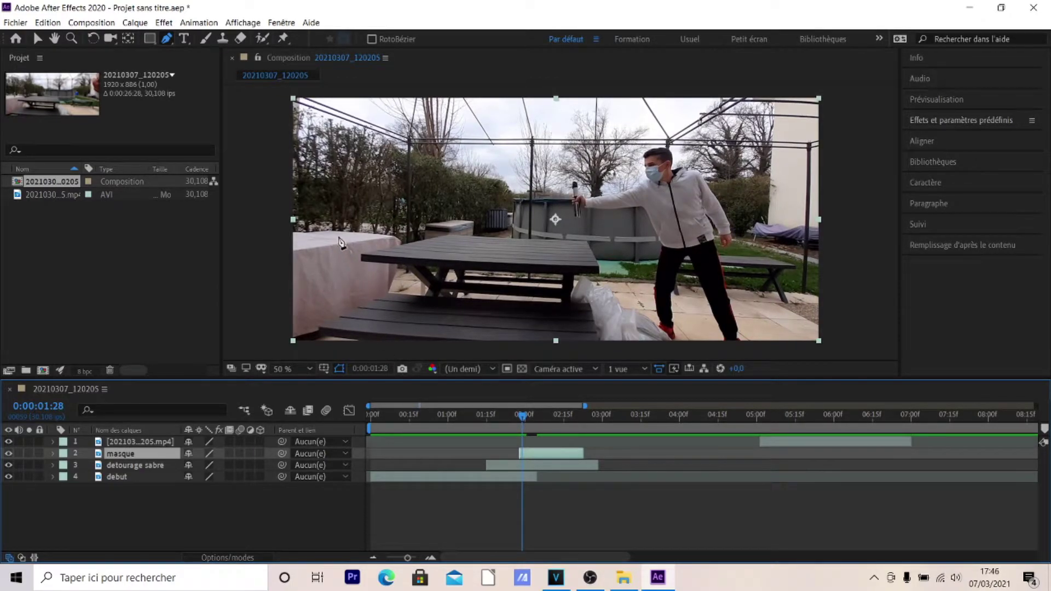
- Draw a four-point mask on the masque layer around the hilt's former spot above the tablecloth, narrowing it at the upper corner nearest the actor
left_click(332, 241)
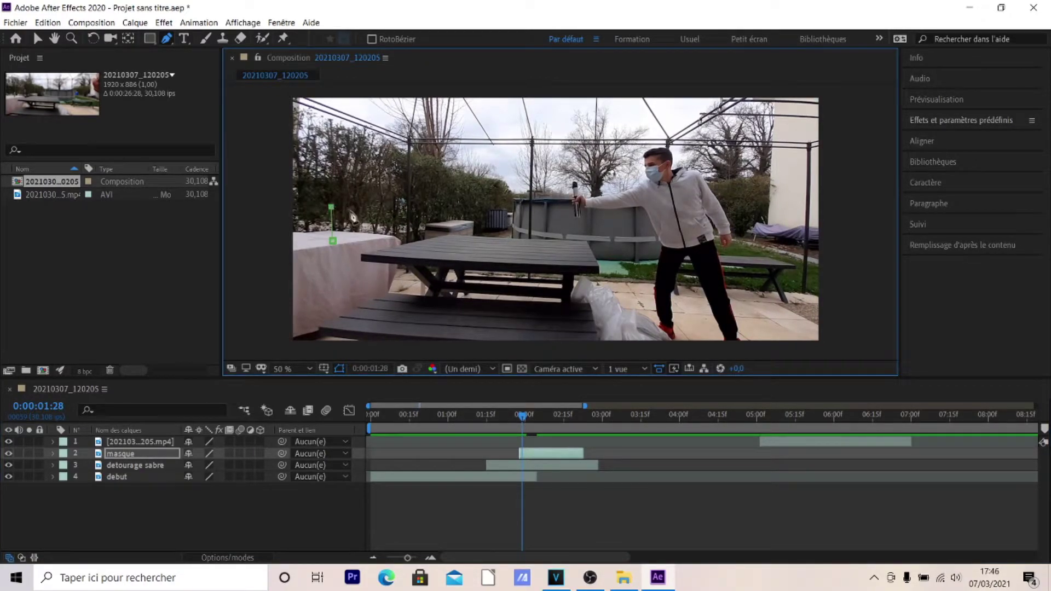
left_click(387, 206)
left_click(332, 241)
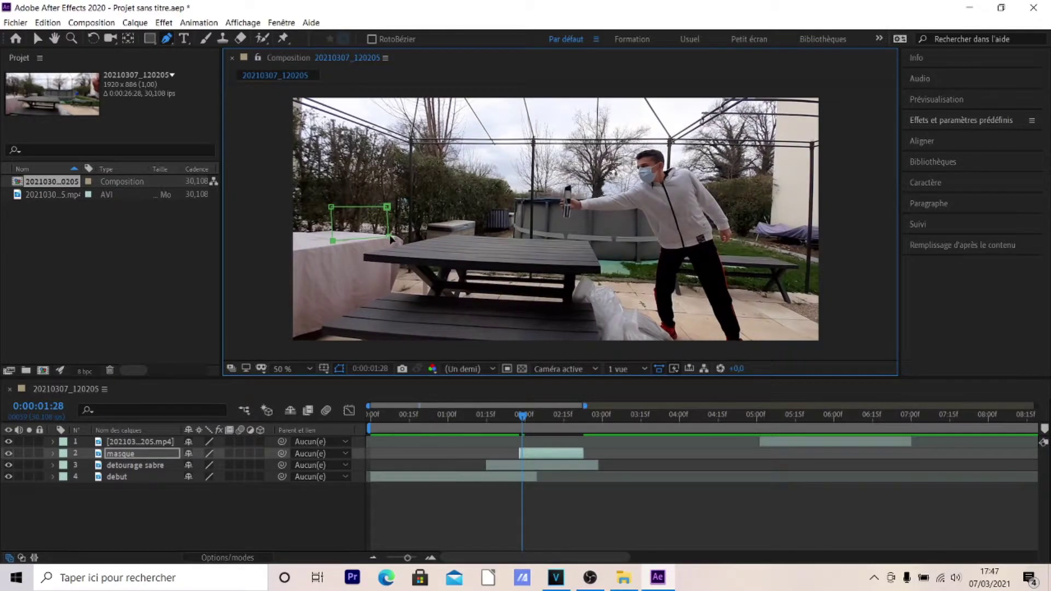
left_click_drag(387, 207, 378, 208)
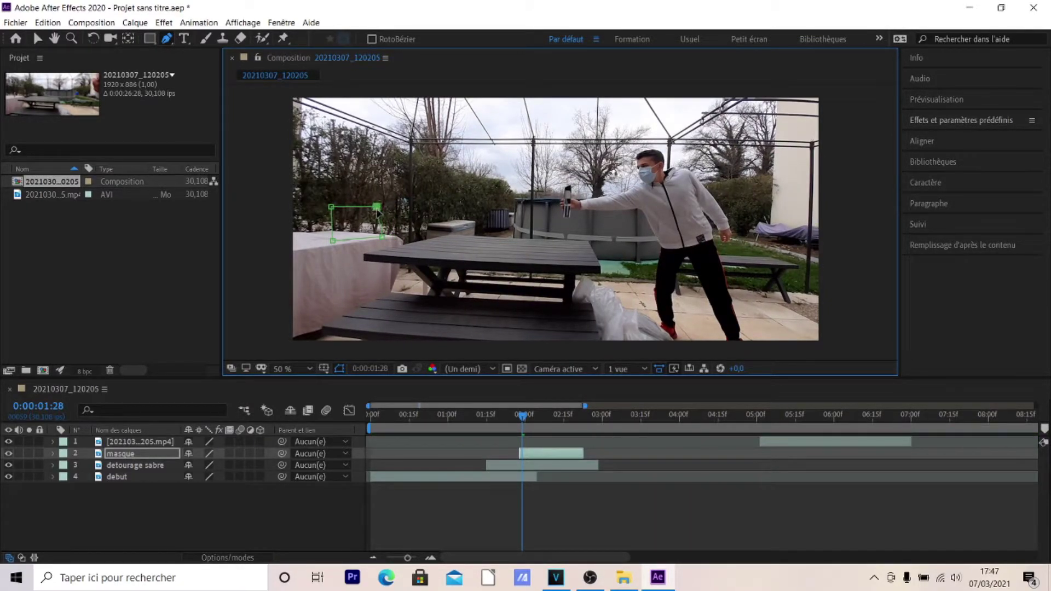
- Align the masque layer's start with detourage sabre at 0:00:01:14 and play back the effect from about 0:00:01:09
left_click_drag(521, 417, 520, 414)
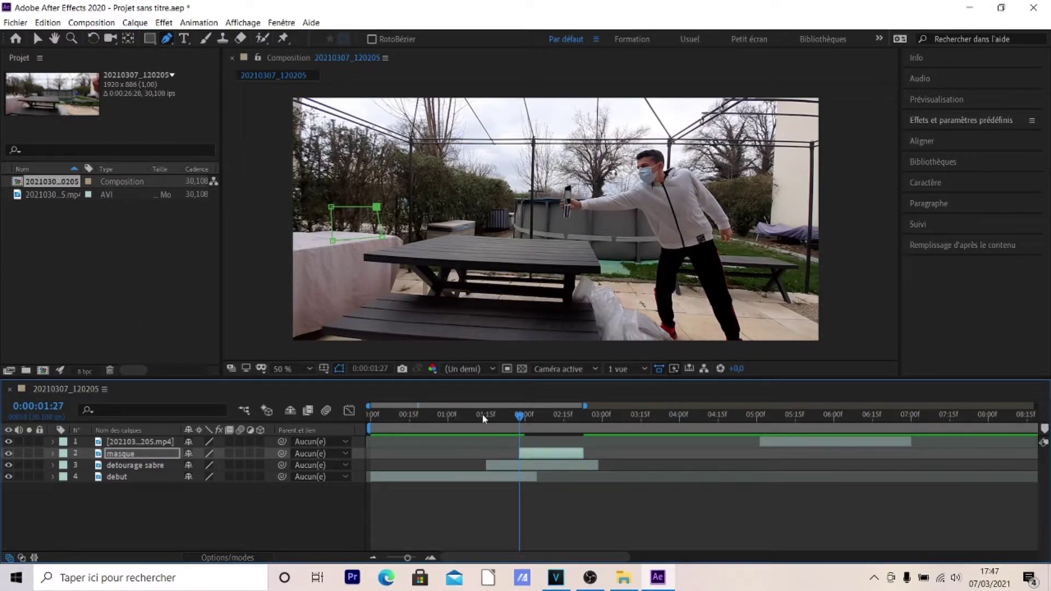
left_click_drag(521, 419, 489, 421)
key("v")
left_click_drag(540, 454, 505, 454)
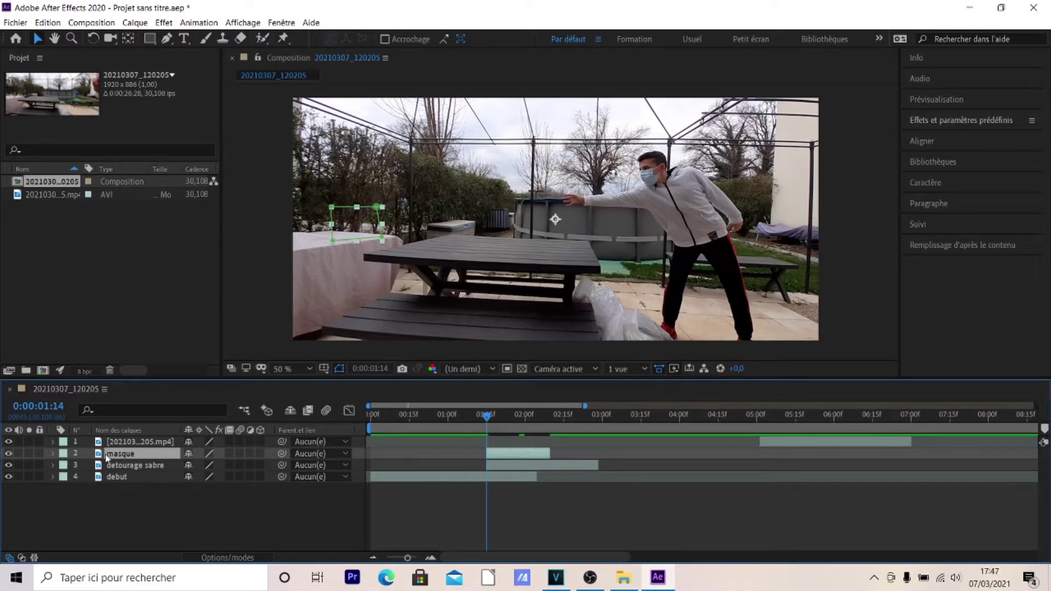
mouse_move(137, 457)
left_mouse_down()
mouse_move(136, 442)
mouse_move(150, 454)
mouse_move(133, 441)
left_mouse_up()
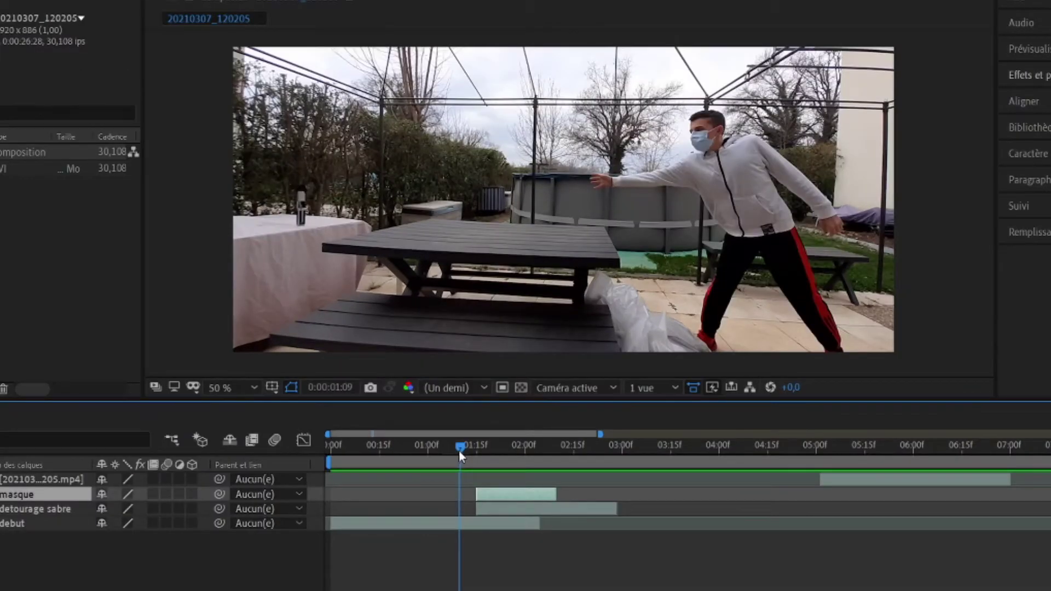
key("space")
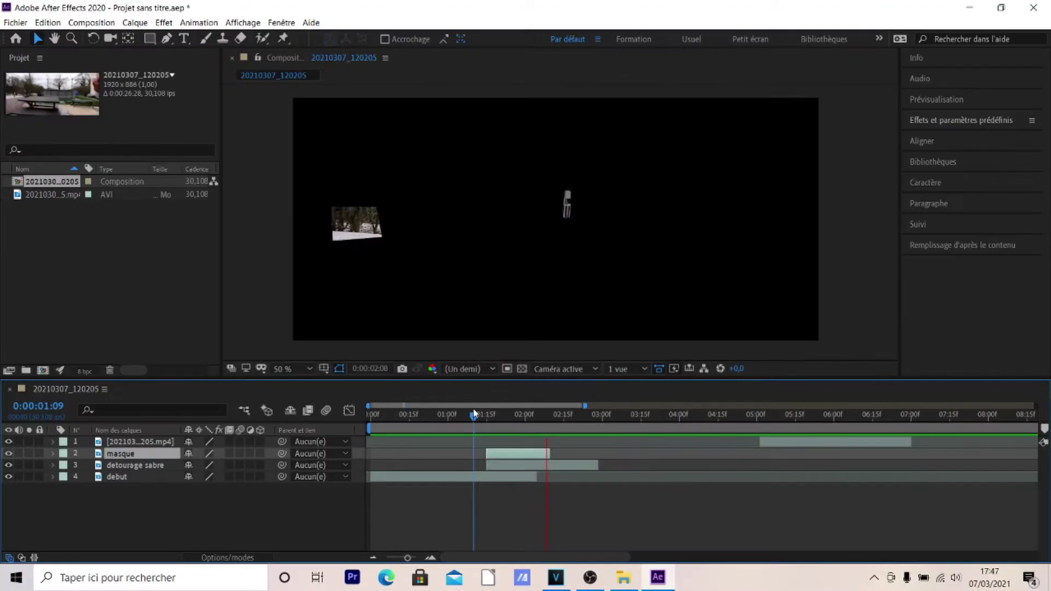
left_click_drag(474, 413, 486, 417)
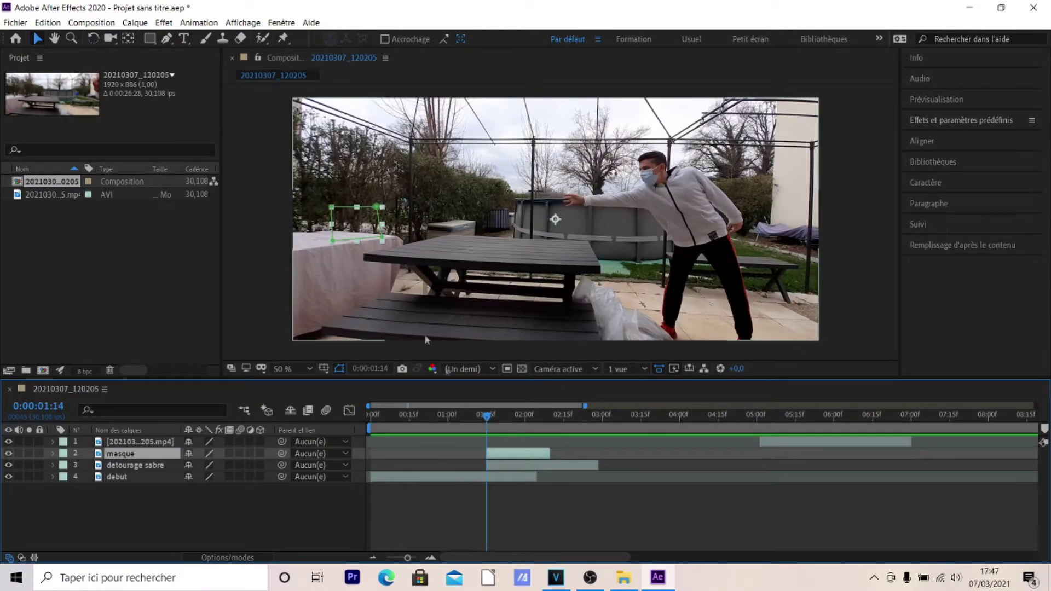
- Move the remaining footage clip earlier to start at about 0:00:03:13 and place its layer below debut
left_click_drag(482, 418, 527, 419)
left_click_drag(766, 442, 637, 442)
left_click_drag(163, 443, 164, 490)
- Rename the lowest footage layer fin
right_click(137, 482)
left_click(169, 467)
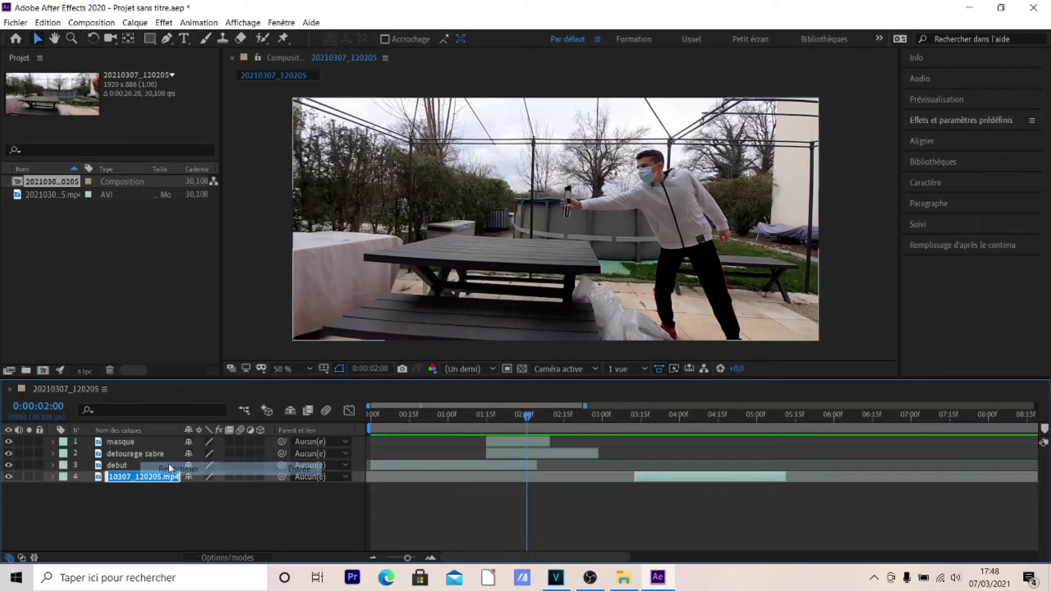
type("fin")
key("Return")
left_click(135, 513)
- Move the fin clip earlier to about 0:00:02:24 and play back the flight from about 0:00:01:15
left_click_drag(655, 479, 511, 441)
left_click(546, 416)
left_click(529, 441)
left_click(490, 417)
key("space")
- Trim the ends of the detourage sabre, masque and debut layers to about 0:00:01:18
left_click_drag(492, 419, 498, 452)
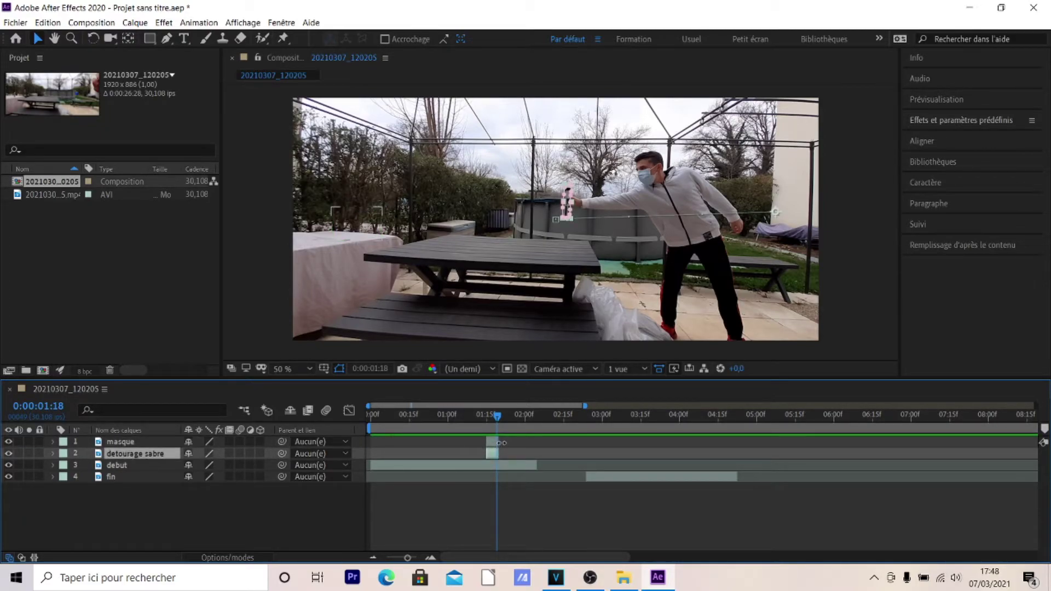
left_click(501, 442)
left_click_drag(501, 442, 499, 442)
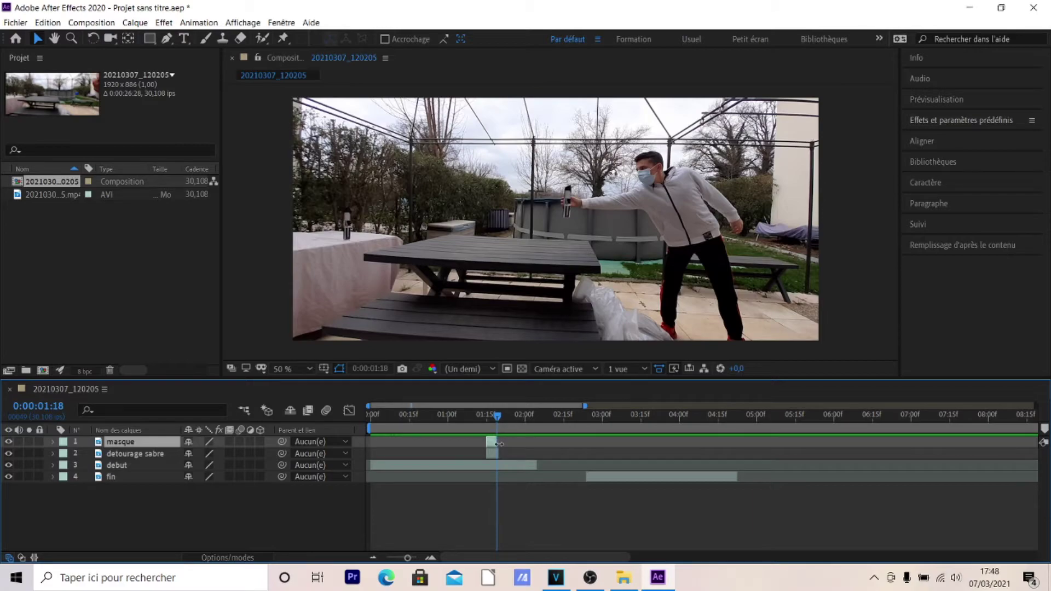
left_click(498, 452)
left_click_drag(536, 465, 499, 467)
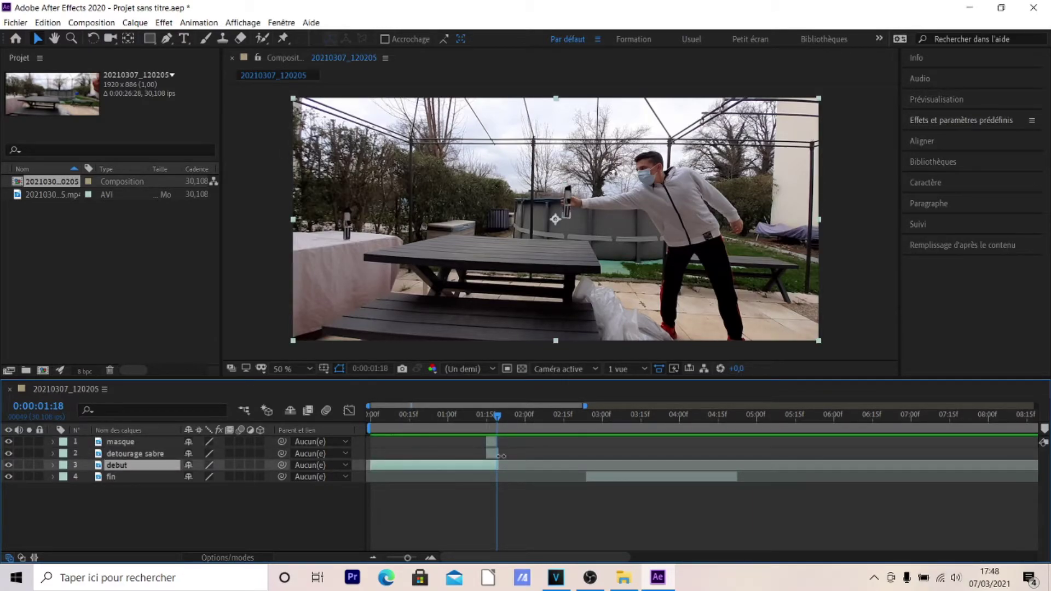
left_click(500, 454)
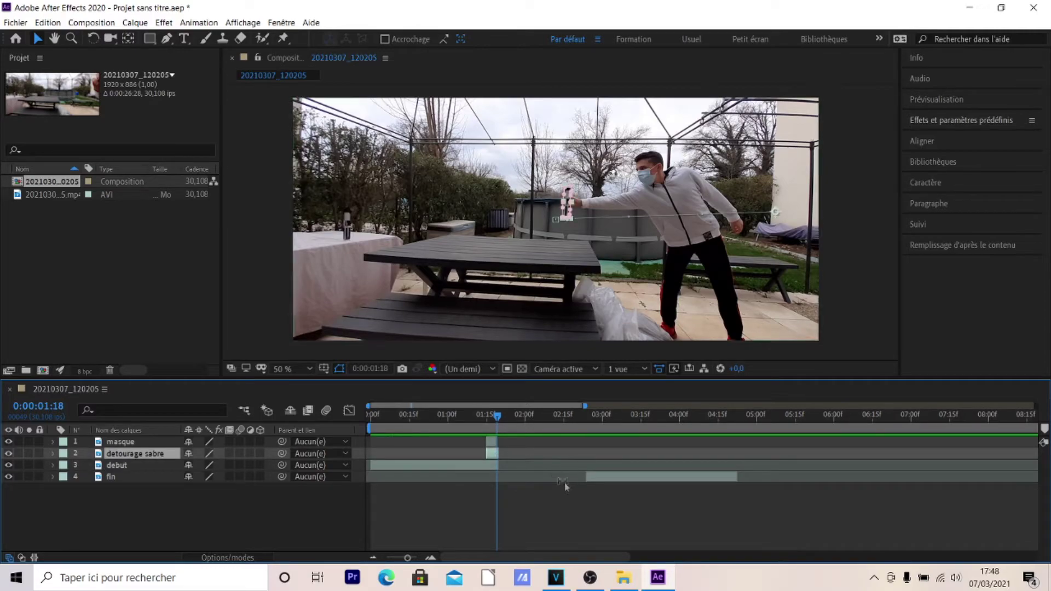
- Move the fin clip to start directly after debut, and check the frames around the cut up to 0:00:01:19
left_click_drag(595, 479, 507, 479)
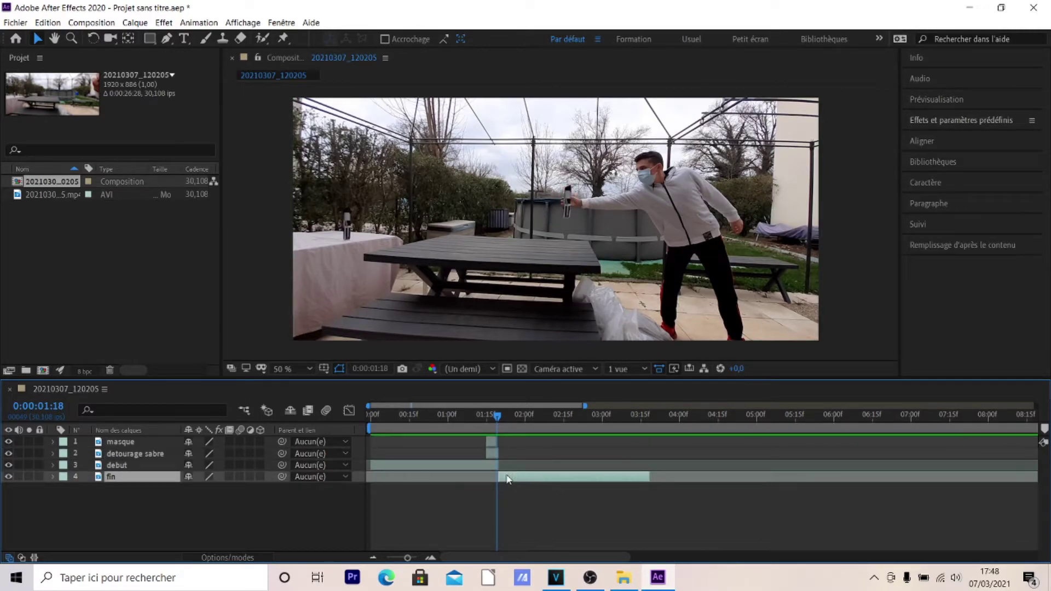
left_click(485, 417)
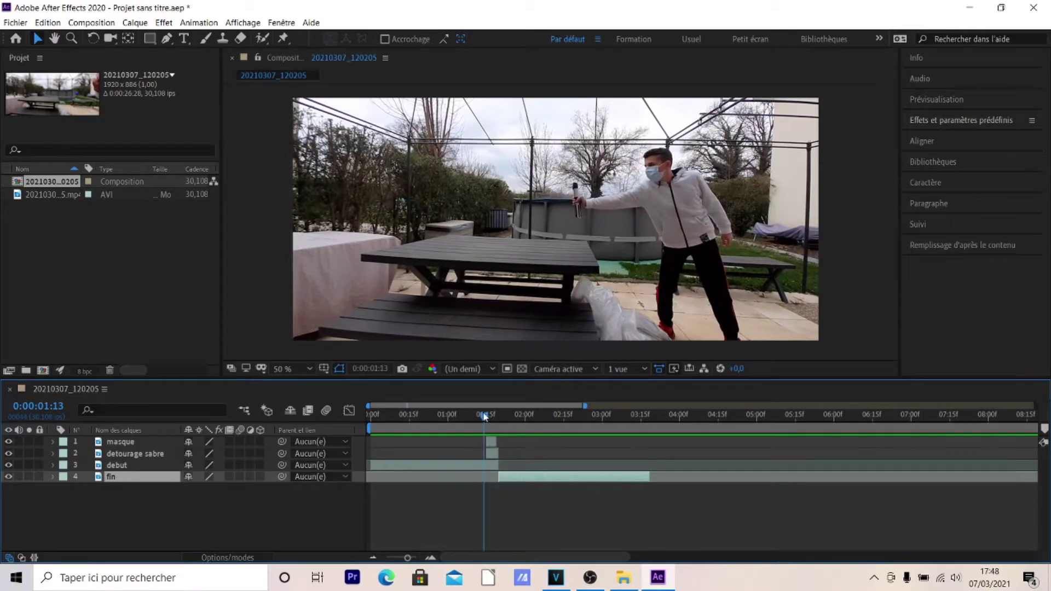
left_click(497, 417)
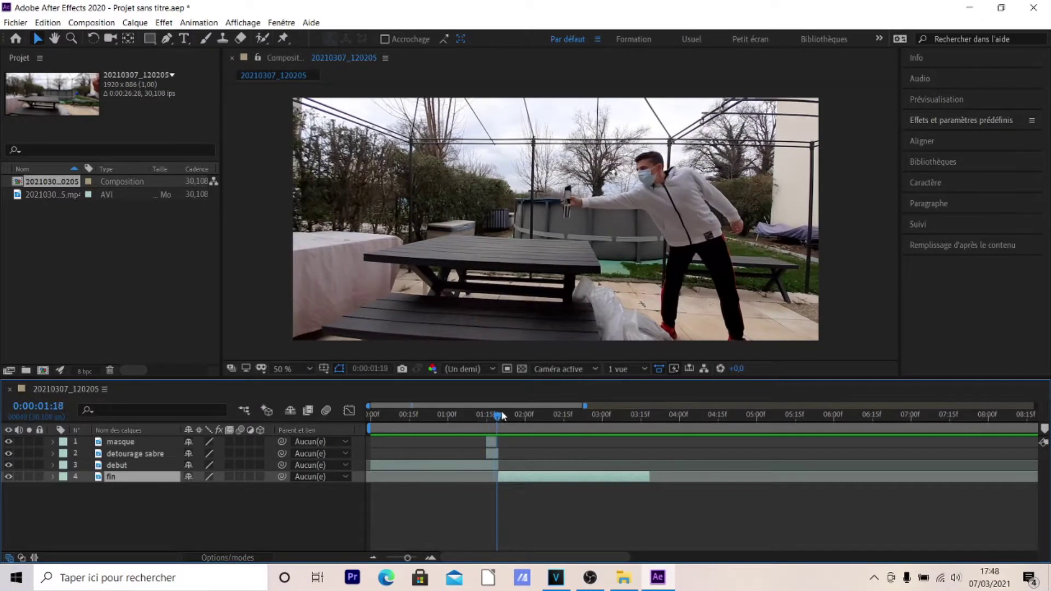
left_click(503, 416)
- Shorten detourage sabre, masque and debut by one frame, shift fin to meet them, and scrub back across the cut to 0:00:01:12
left_click(495, 455)
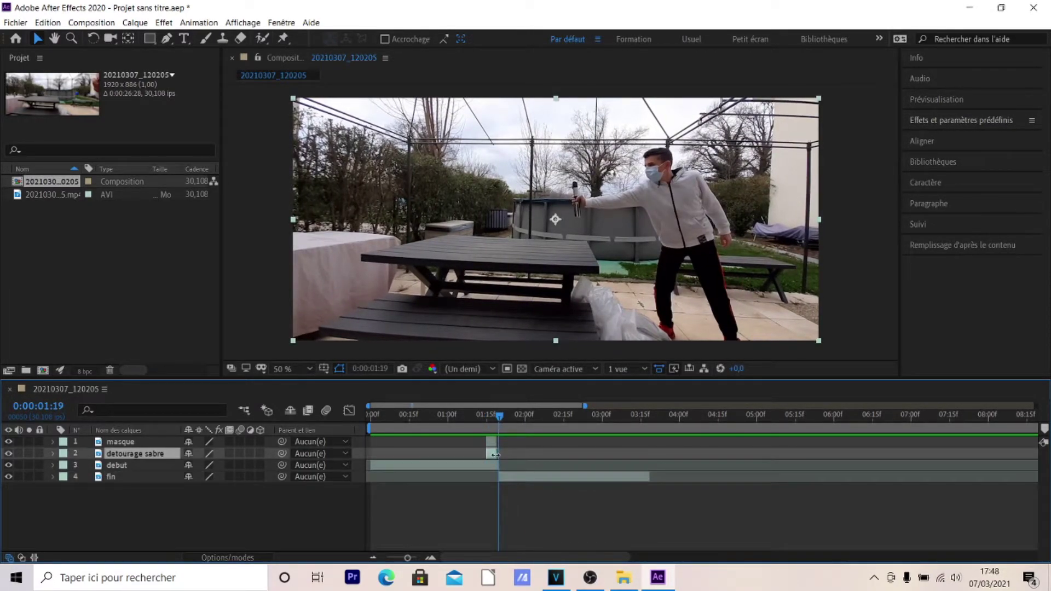
left_click(493, 442)
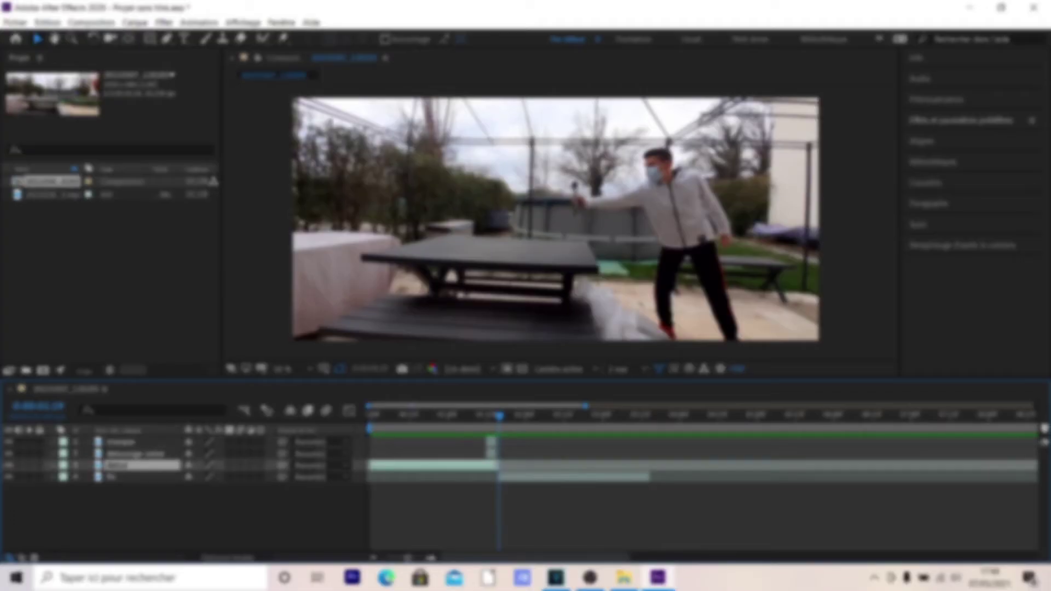
left_click(504, 477)
mouse_move(498, 416)
left_mouse_down()
mouse_move(472, 416)
mouse_move(490, 416)
left_mouse_up()
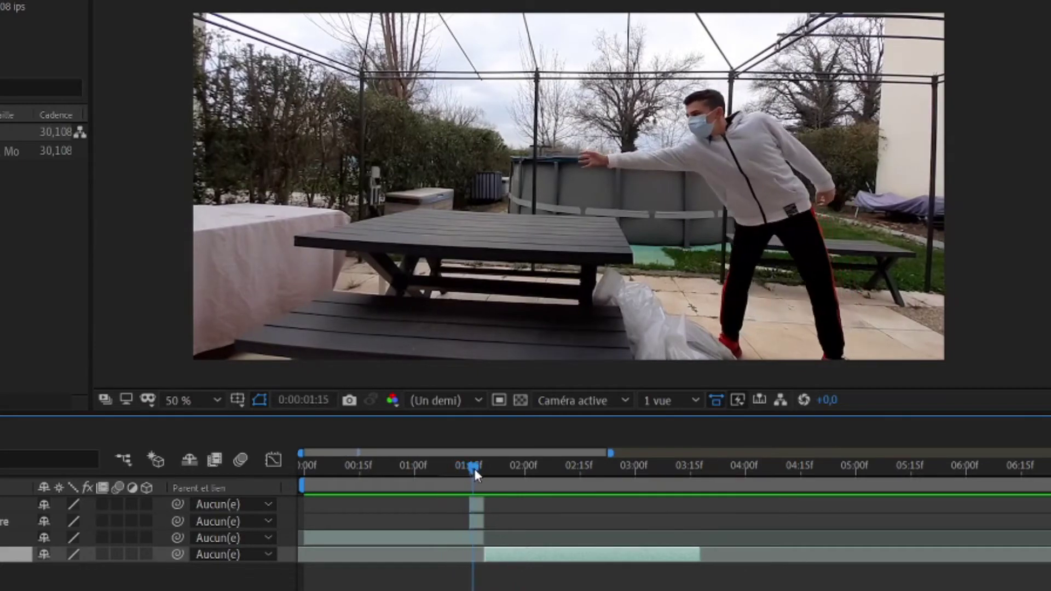
left_click_drag(474, 469, 460, 472)
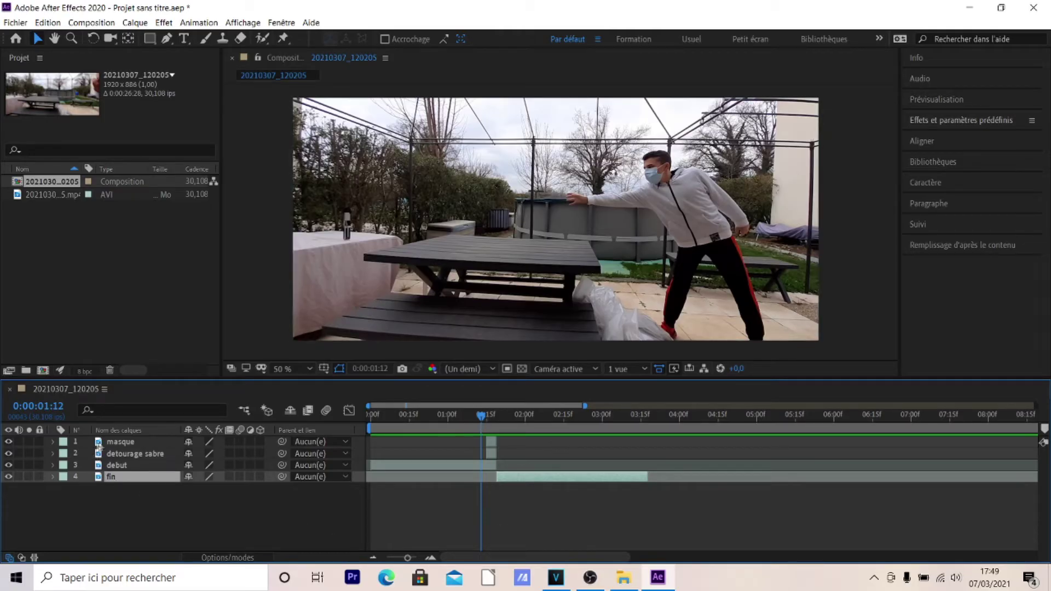
- Enable motion blur for detourage sabre and the composition, and play back the flight from about 0:00:01:01
left_click(144, 455)
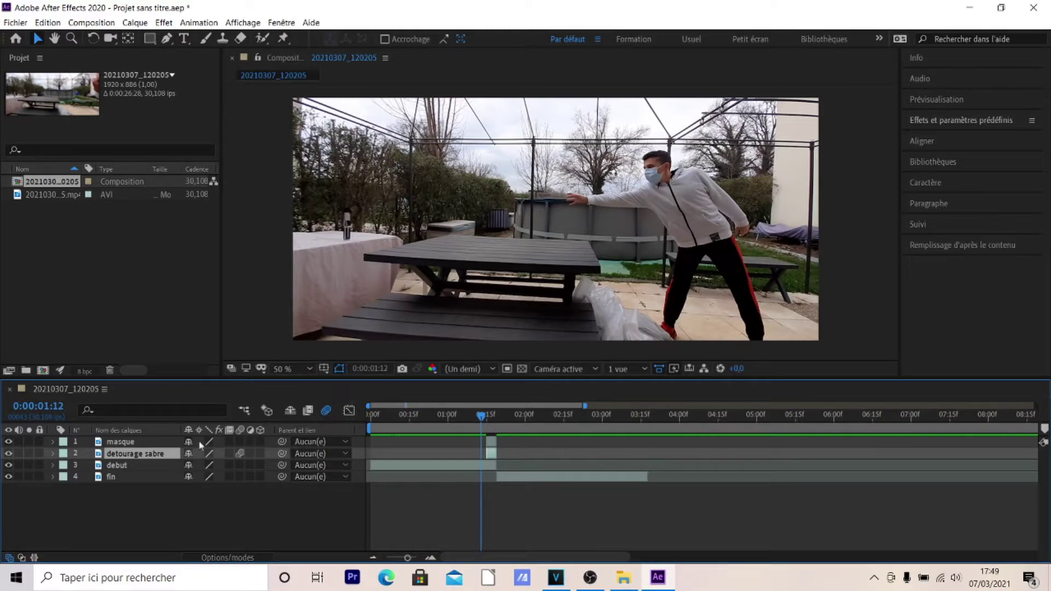
mouse_move(474, 424)
left_mouse_down()
mouse_move(495, 424)
mouse_move(471, 426)
left_mouse_up()
key("space")
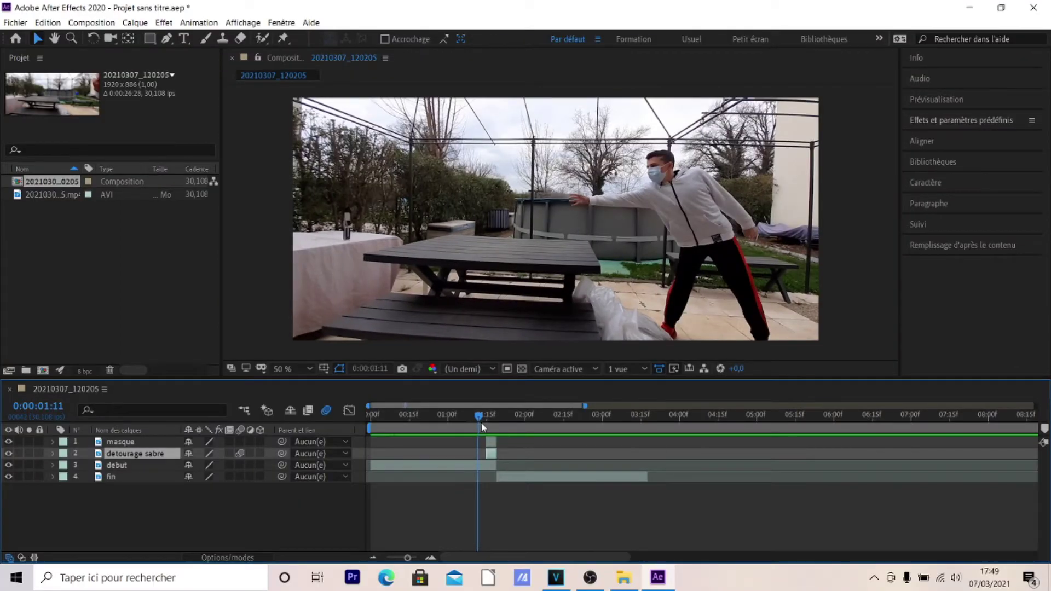
left_click(454, 419)
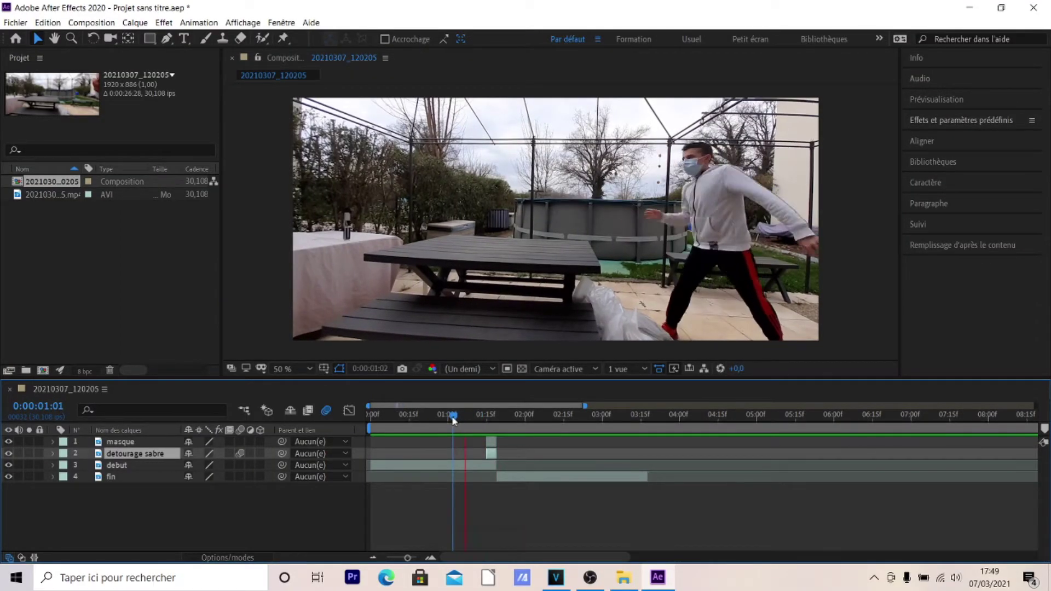
- Trim the beginning of the fin clip and shift it back to start directly after debut, checking the frames around the cut
left_click_drag(453, 419, 559, 426)
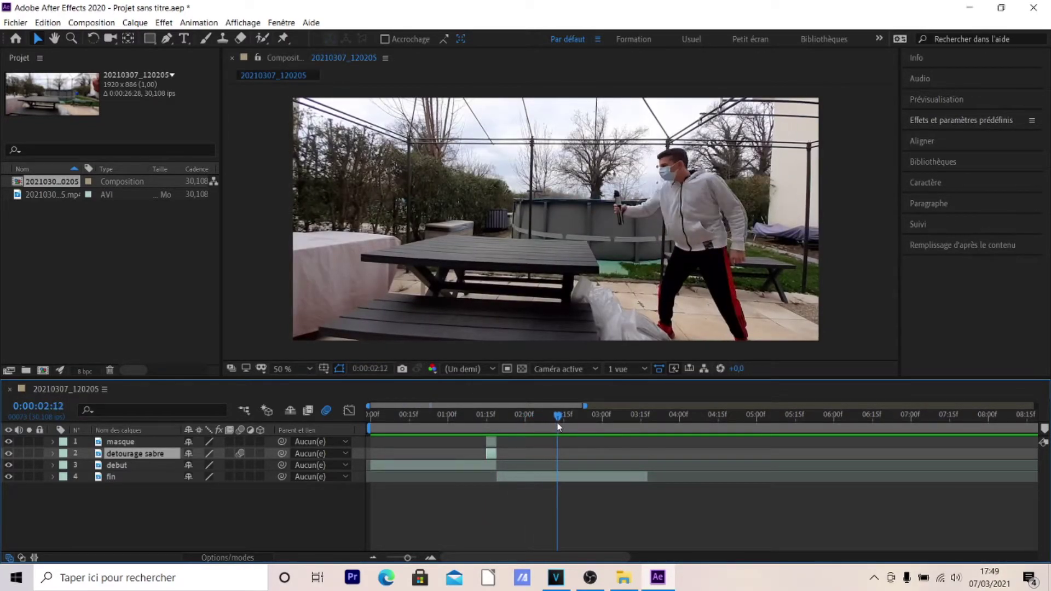
left_click_drag(497, 477, 540, 477)
left_click(542, 415)
left_click_drag(543, 415, 533, 416)
left_click_drag(550, 483, 508, 482)
left_click(485, 416)
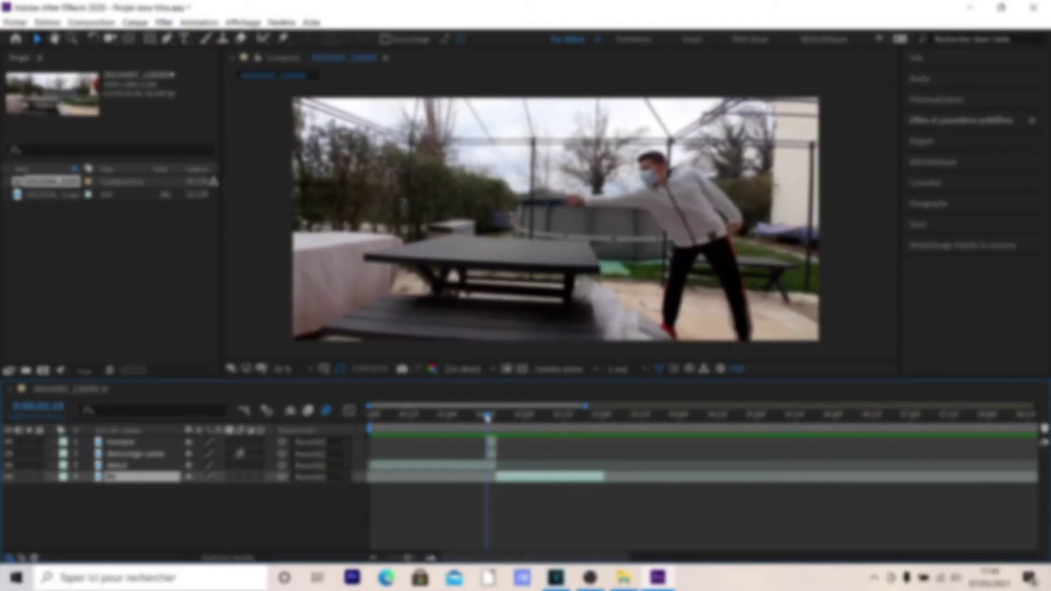
left_click_drag(485, 416, 480, 421)
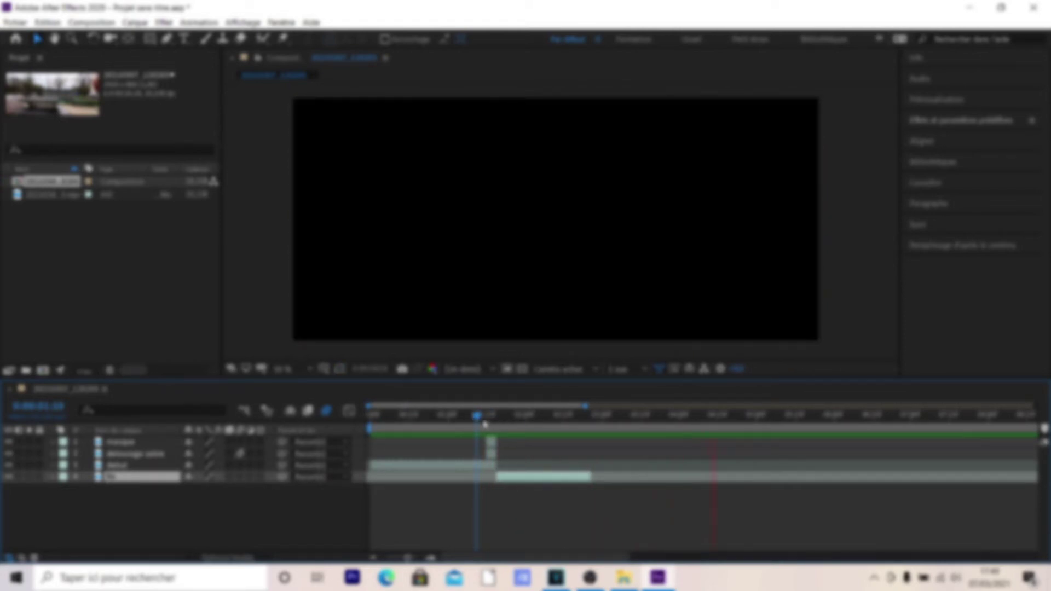
- Play back the composition from 0:00:00:00, check the hilt flight around 0:00:01:14, and scrub back to 0:00:00:14
left_click(372, 415)
left_click(370, 414)
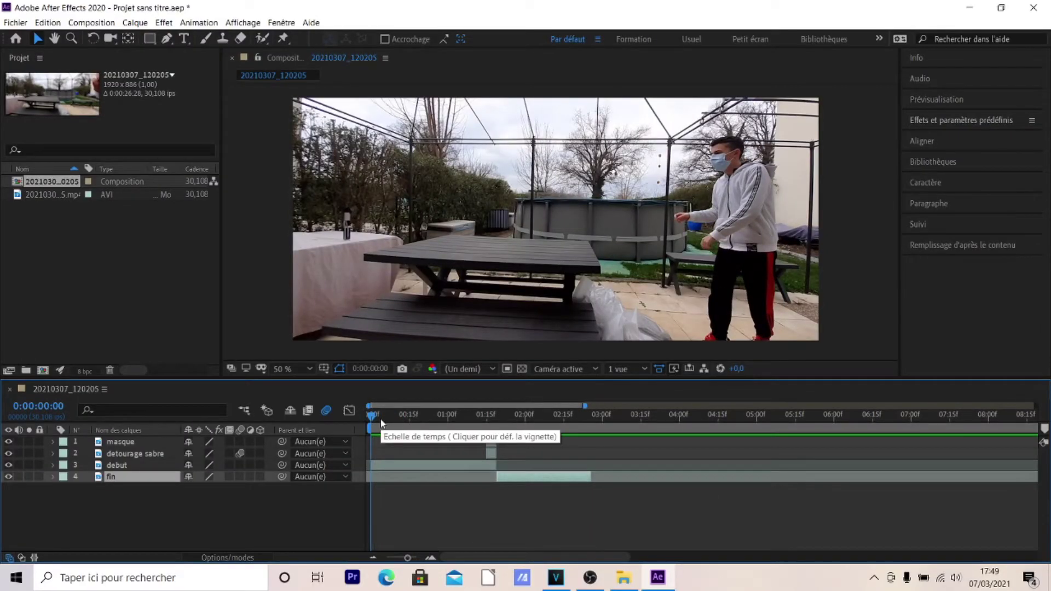
key("space")
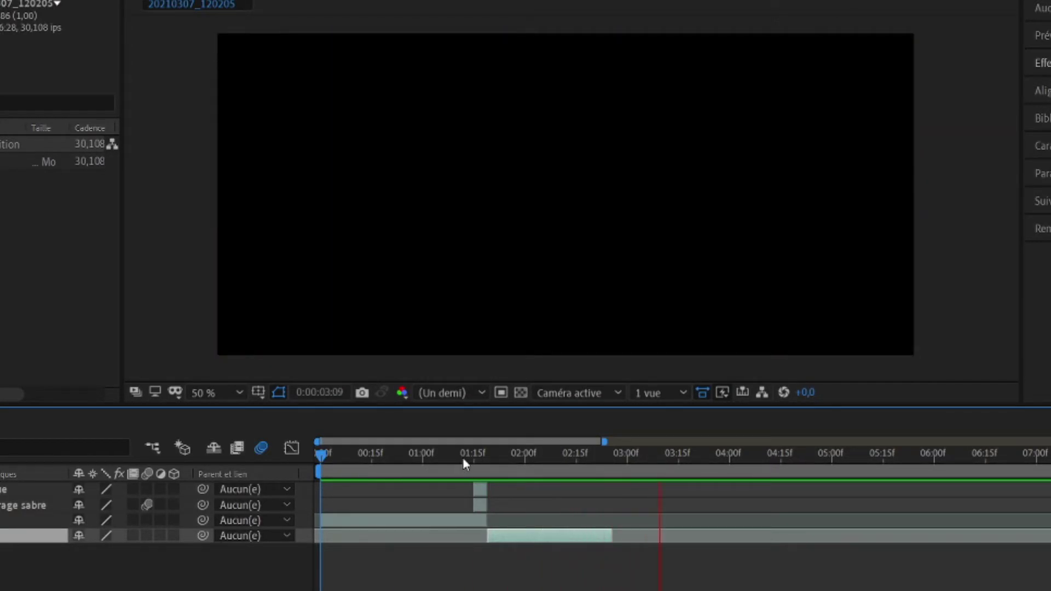
left_click(474, 455)
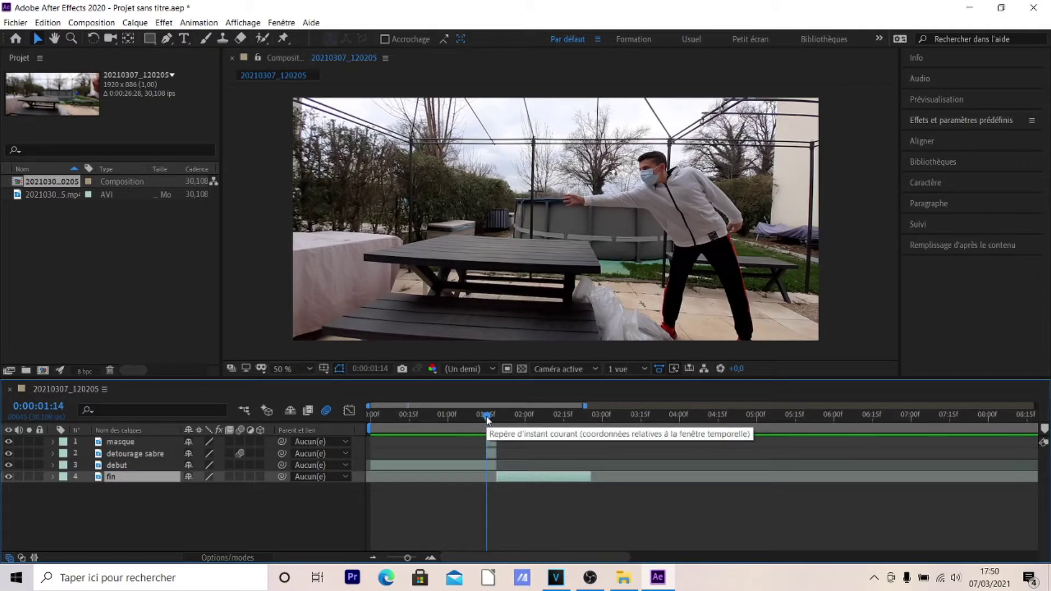
left_click_drag(488, 419, 409, 400)
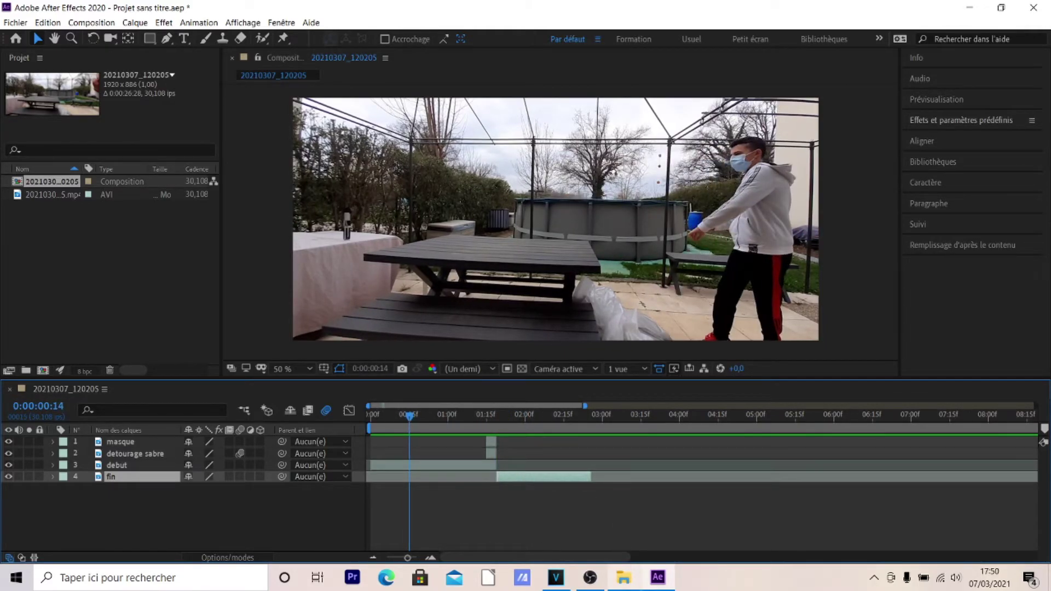
- Import the Star-Wars-The-Force-Suite theme video, add it as the bottom layer with its picture hidden, and play back from the start
left_click(623, 577)
left_click_drag(800, 257, 103, 245)
left_click_drag(54, 204, 99, 493)
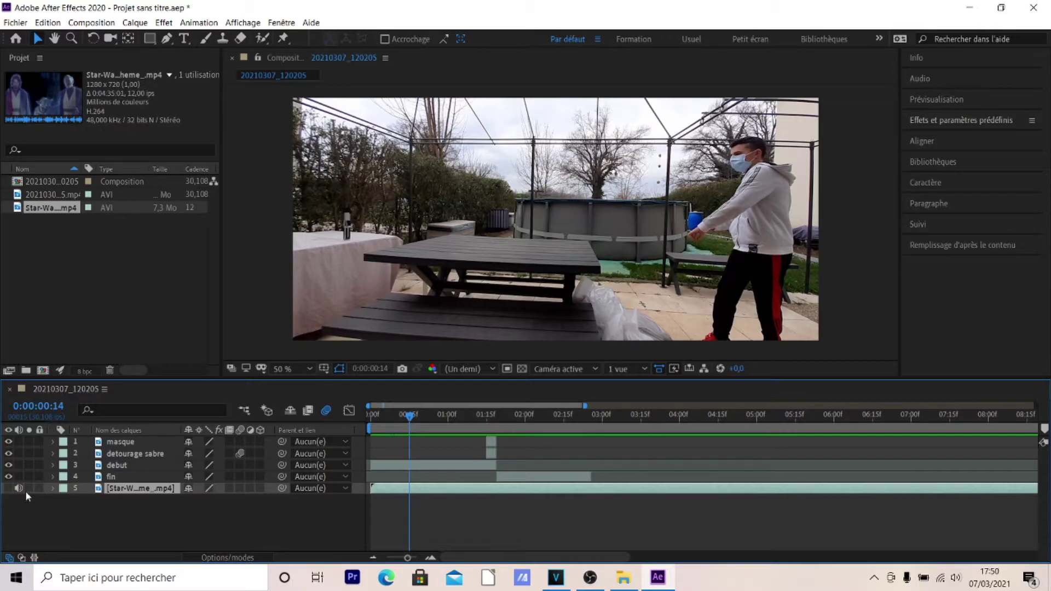
left_click_drag(442, 419, 364, 424)
key("space")
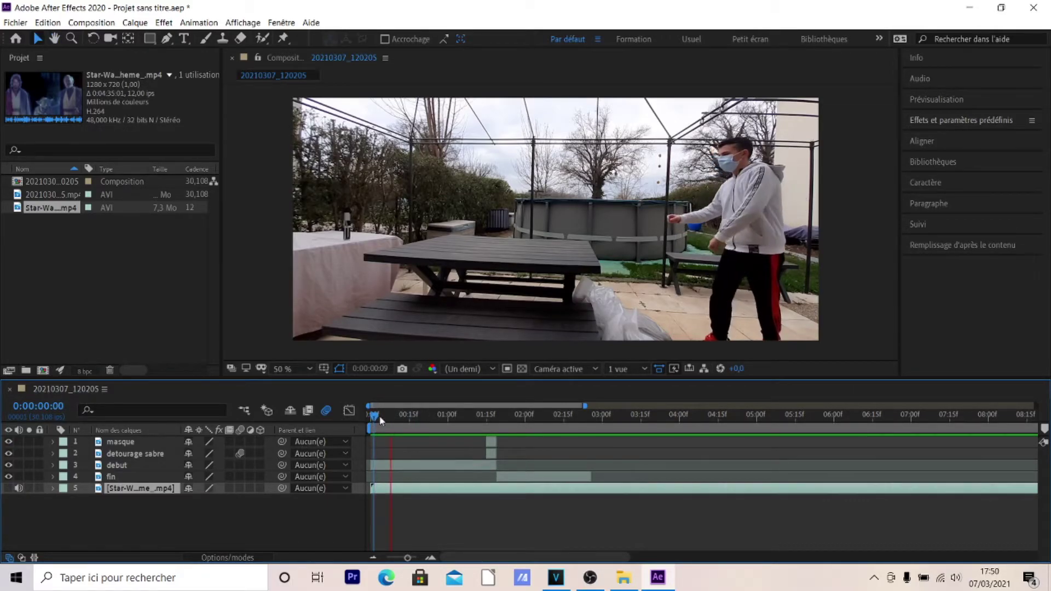
key("space")
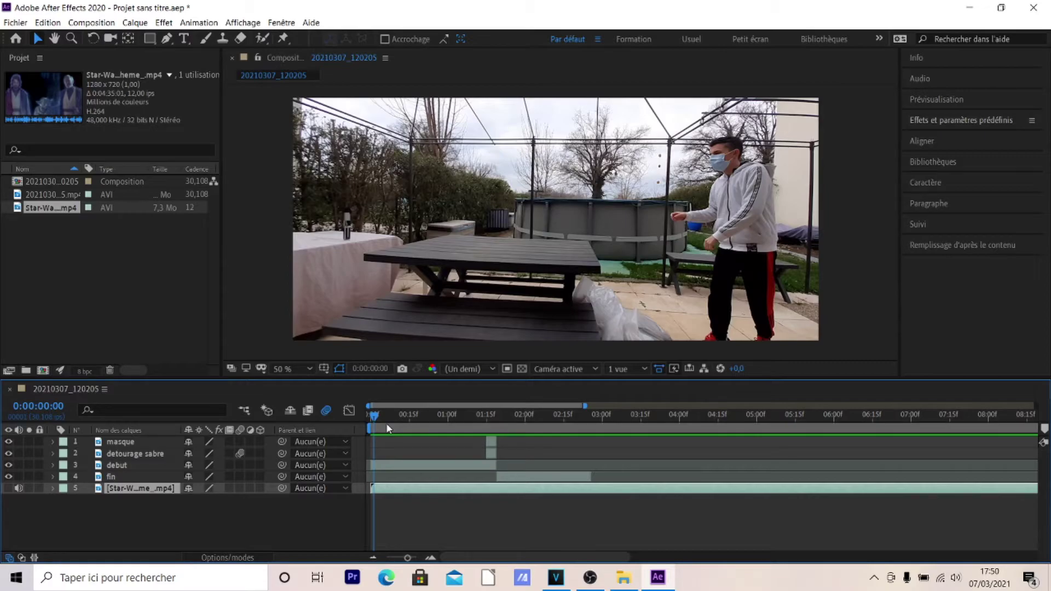
key("space")
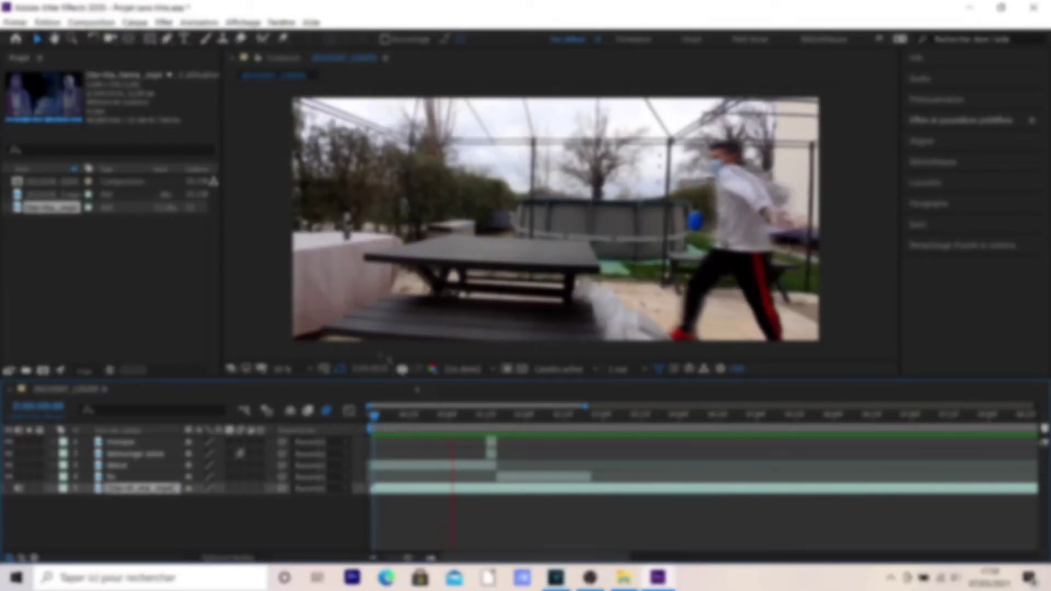
- Trim the Star Wars theme layer to end with the fin clip, and scrub the composition to 0:00:01:07
mouse_move(598, 417)
left_mouse_down()
mouse_move(388, 417)
mouse_move(596, 417)
left_mouse_up()
key("alt+bracketright")
left_click(546, 494)
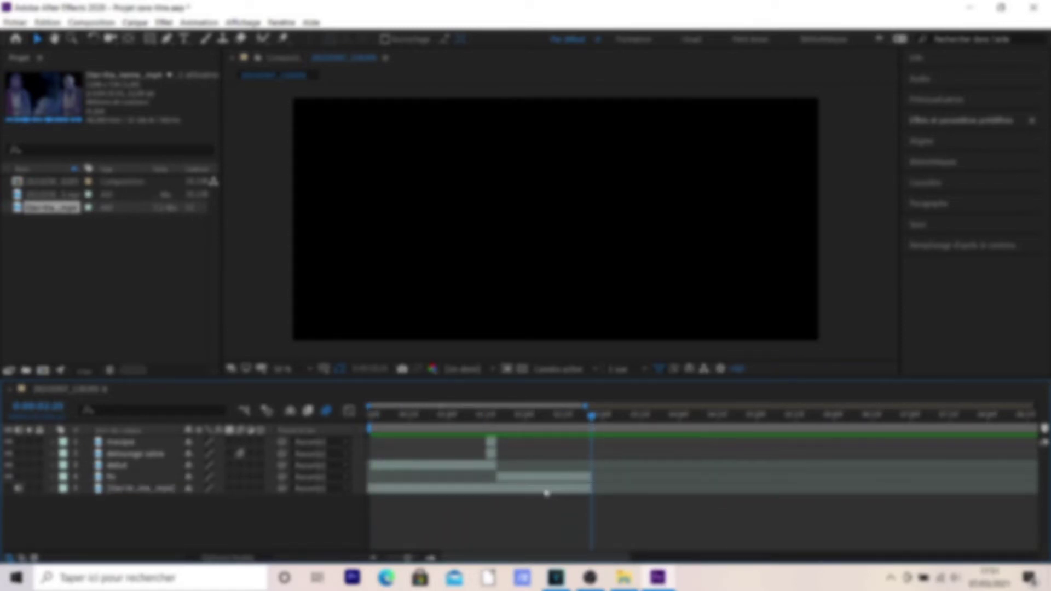
mouse_move(392, 414)
left_mouse_down()
mouse_move(372, 415)
mouse_move(418, 415)
mouse_move(403, 415)
left_mouse_up()
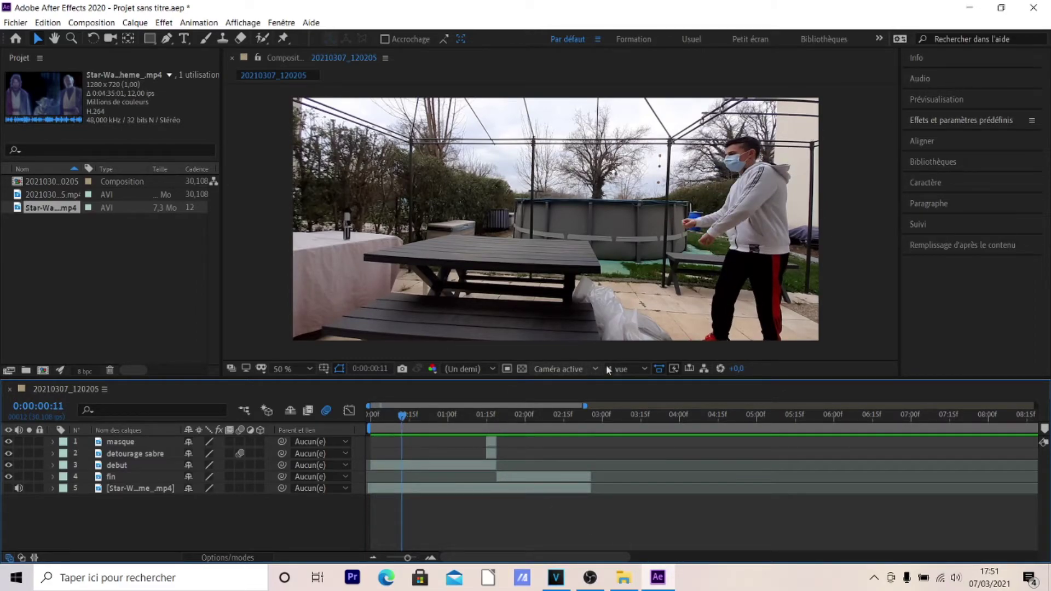
mouse_move(450, 416)
left_mouse_down()
mouse_move(563, 416)
mouse_move(510, 431)
mouse_move(468, 417)
left_mouse_up()
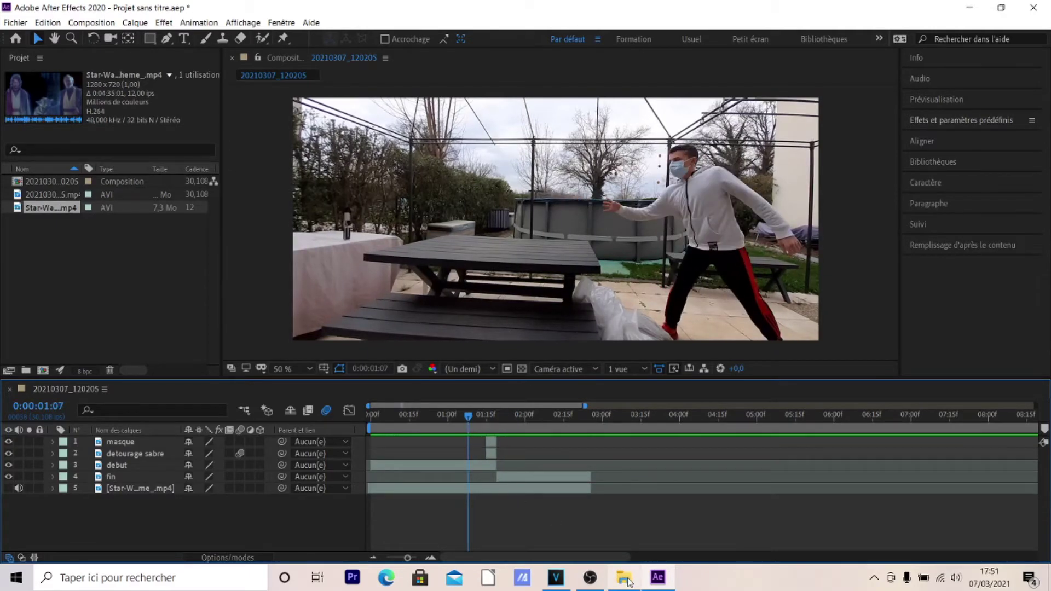
- Open the Pack Nerox bruitage Force Star Wars archive from the Vidéos folder and display the sound files inside its folder
left_click(624, 577)
left_click(837, 363)
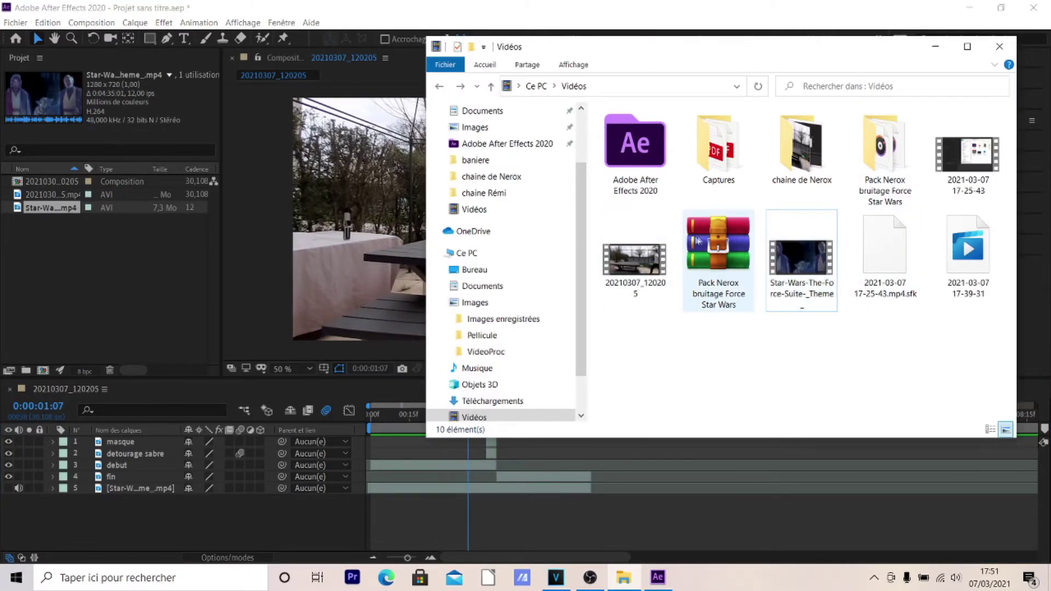
double_click(720, 262)
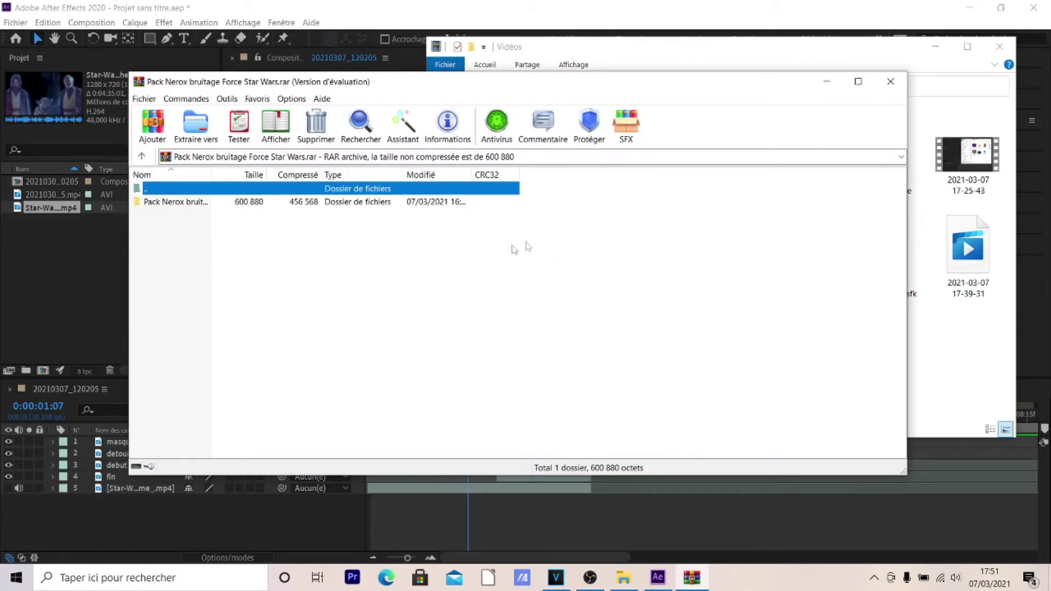
left_click(172, 202)
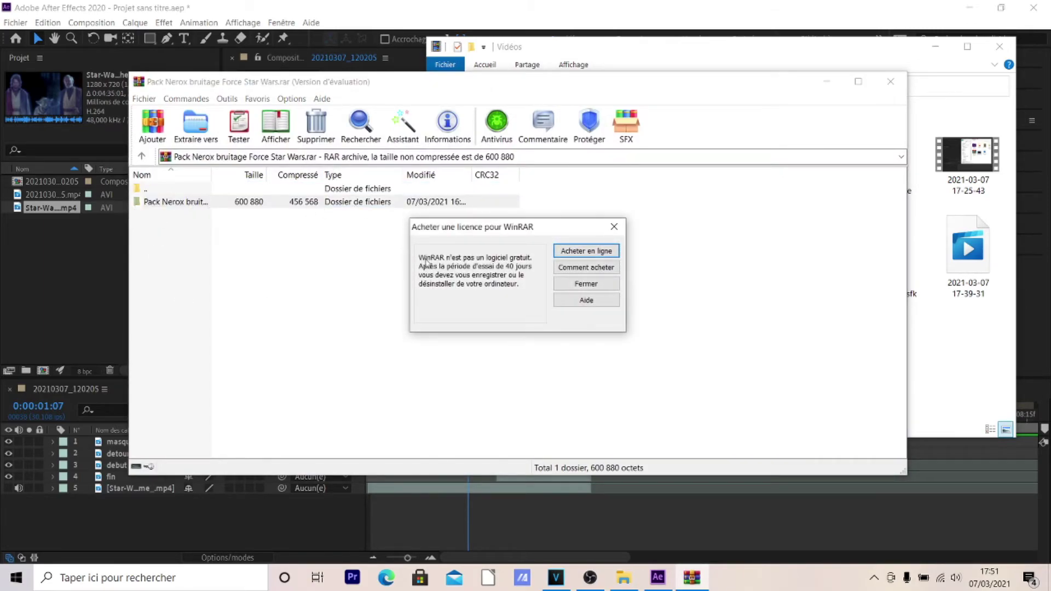
left_click(586, 282)
left_click(213, 236)
double_click(179, 205)
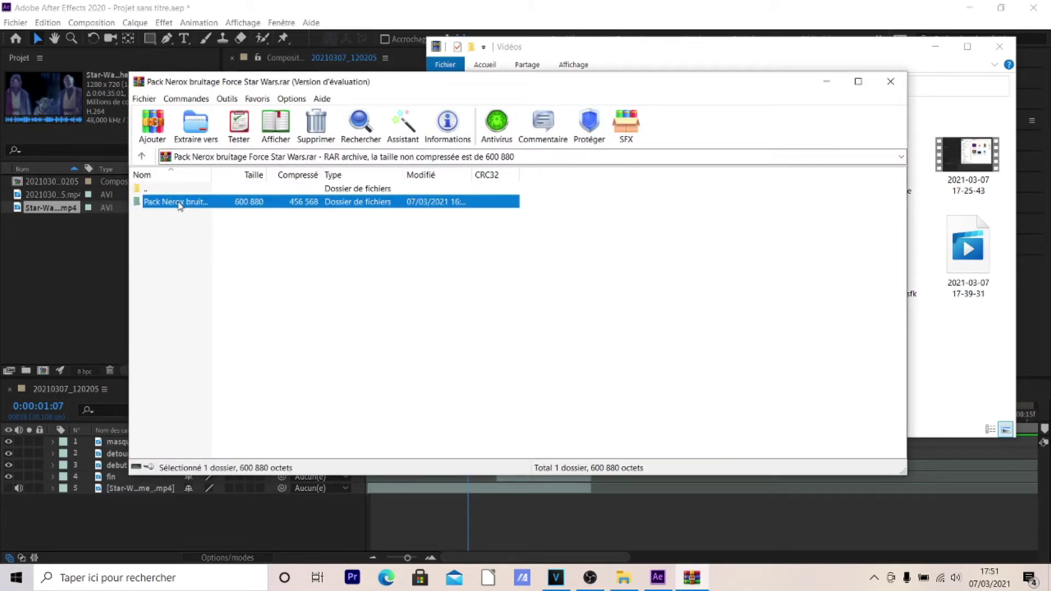
left_click(255, 283)
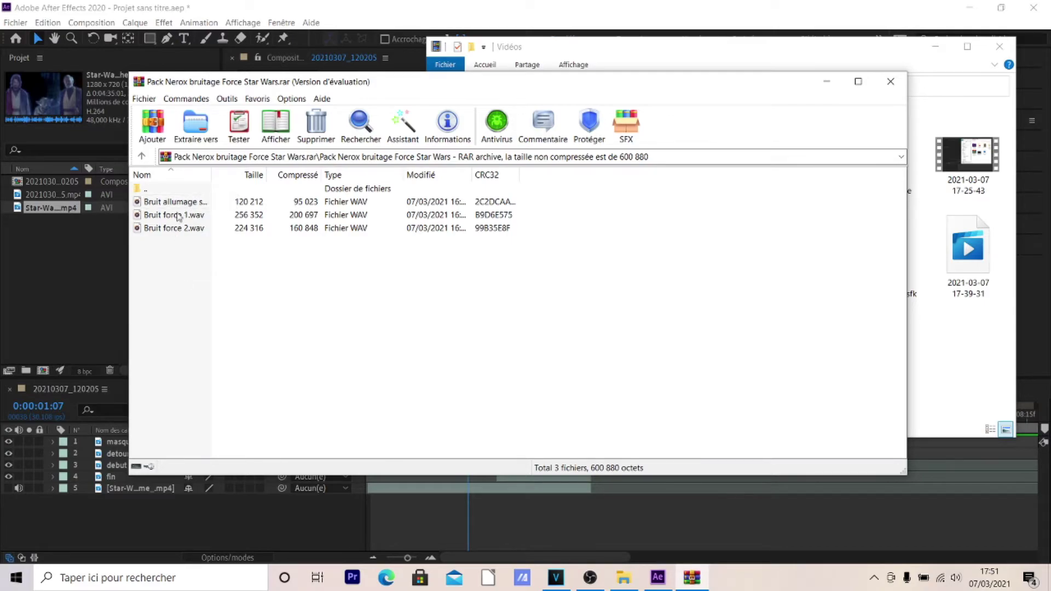
- Try to import Bruit force 1.wav into the project straight from the archive, and return to the archive's top level
left_click_drag(184, 202, 191, 203)
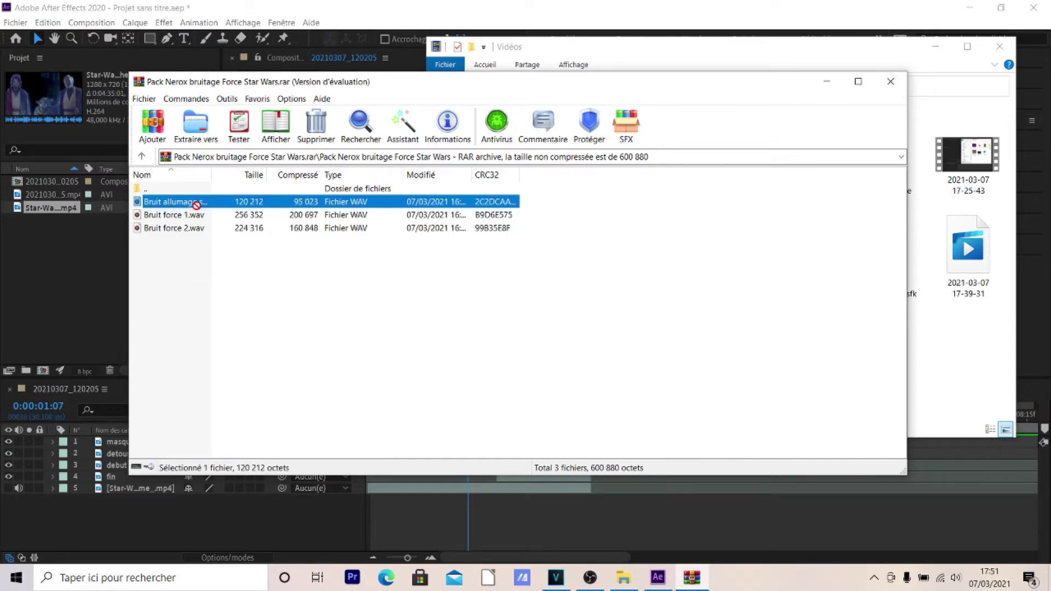
left_click(214, 307)
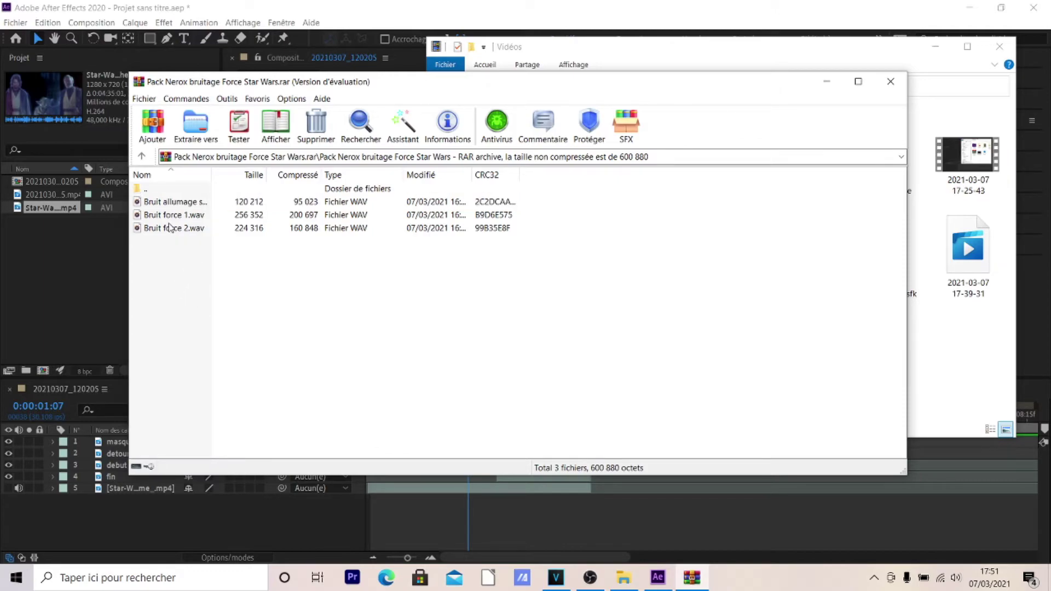
mouse_move(214, 288)
left_mouse_down()
mouse_move(140, 225)
mouse_move(176, 212)
mouse_move(222, 279)
left_mouse_up()
left_click_drag(167, 219, 178, 274)
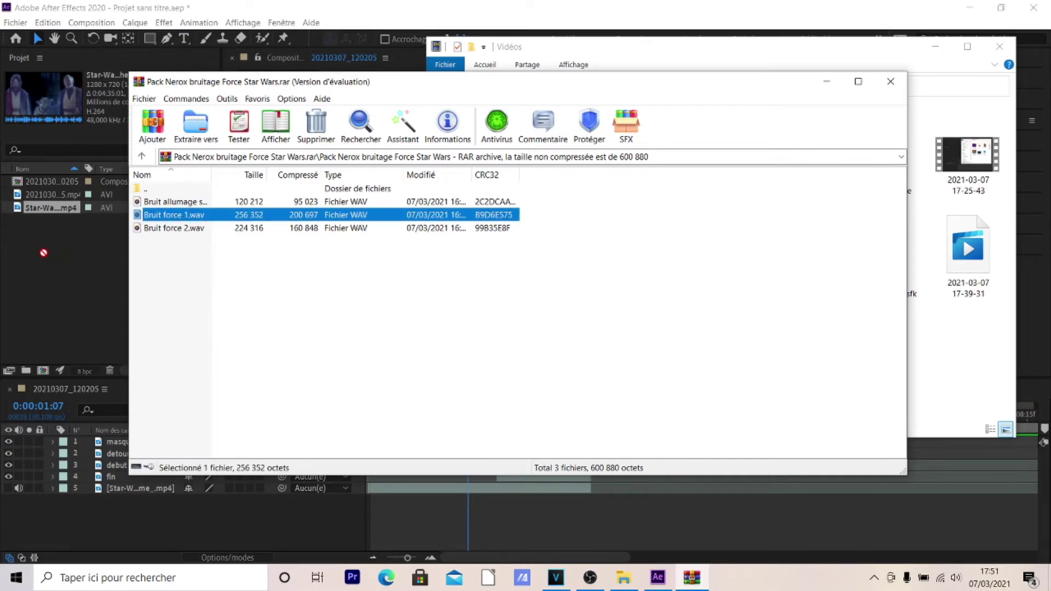
left_click_drag(65, 269, 170, 222)
key("BackSpace")
left_click(355, 264)
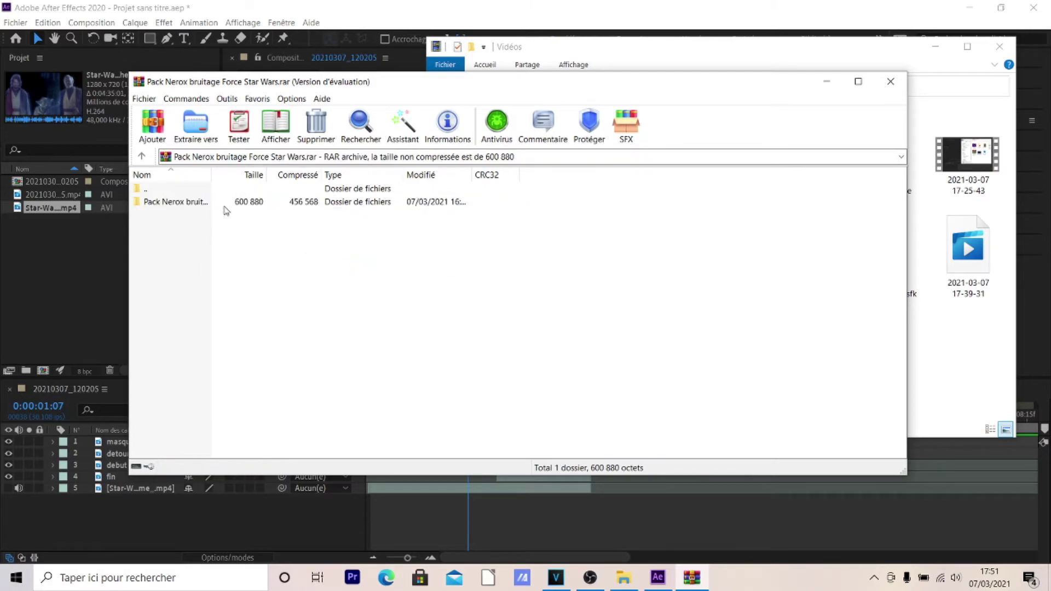
- Extract the Pack Nerox bruitage Force Star Wars folder from the archive into the Vidéos folder
left_click(233, 203)
left_click_drag(1014, 348, 959, 341)
left_click(623, 230)
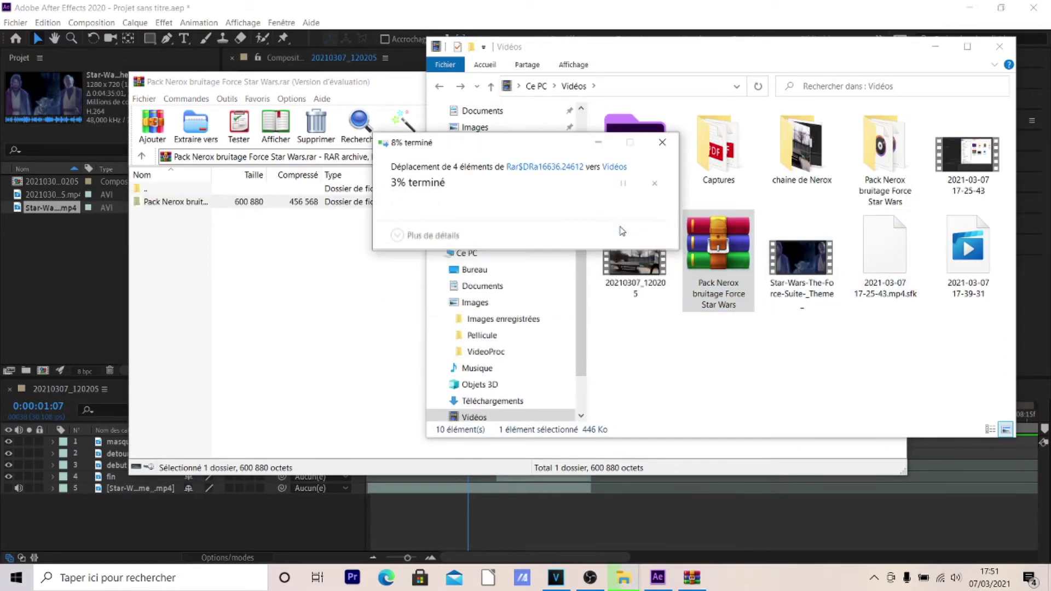
- Import Bruit force 1.wav from the extracted pack folder and add it to the composition as the bottom layer
double_click(882, 164)
left_click_drag(658, 148, 43, 266)
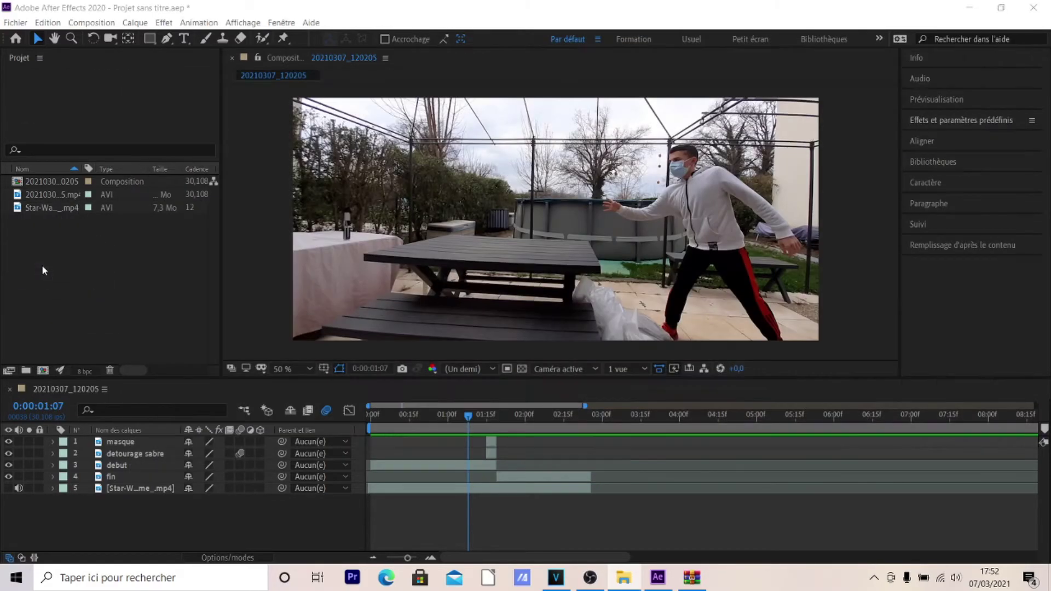
left_click_drag(57, 209, 26, 511)
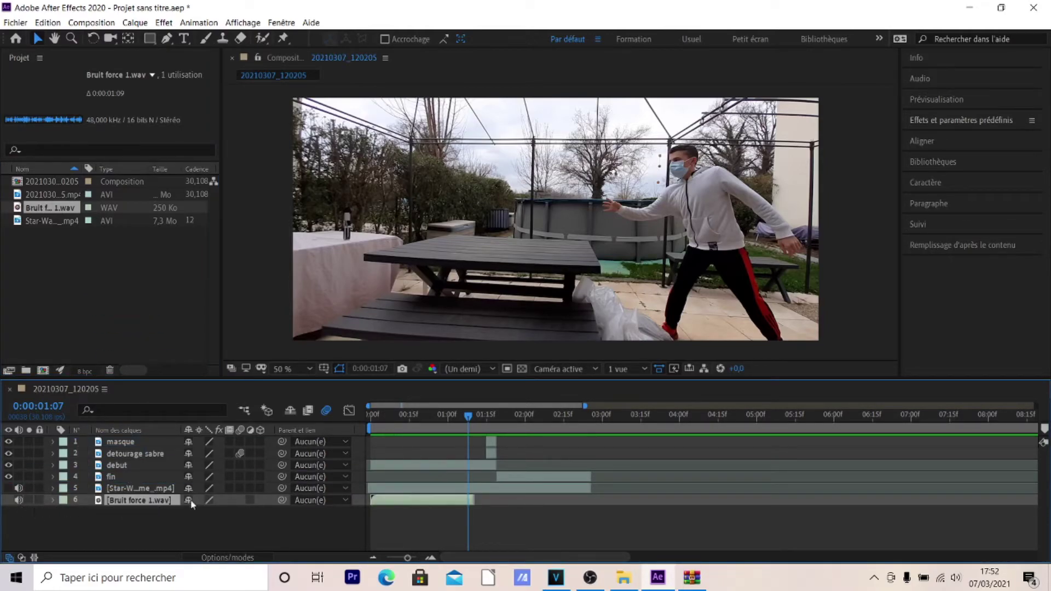
- Move the Bruit force 1.wav layer above the Star Wars theme layer and rename the theme layer musique
left_click(147, 489)
left_click_drag(143, 504, 155, 487)
left_click(140, 501)
right_click(140, 500)
left_click(163, 489)
type("mus")
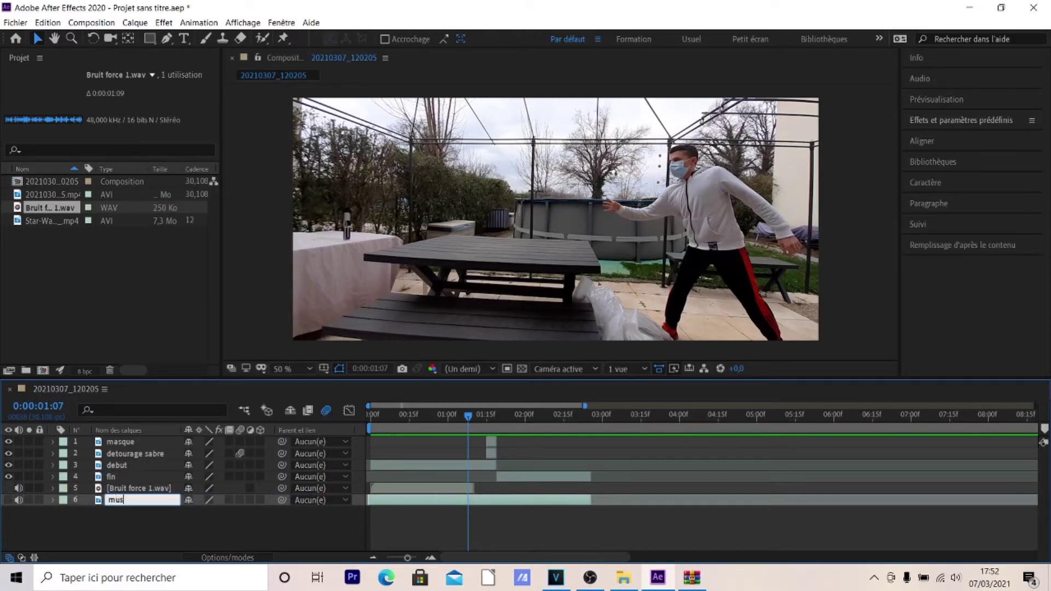
type("ique")
left_click(166, 527)
right_click(166, 488)
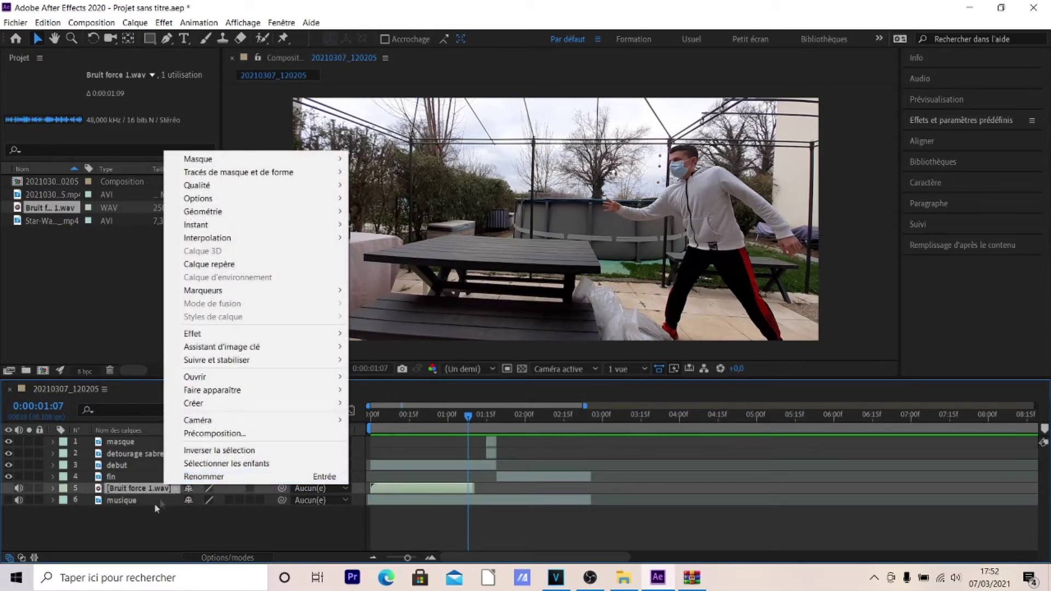
left_click(101, 525)
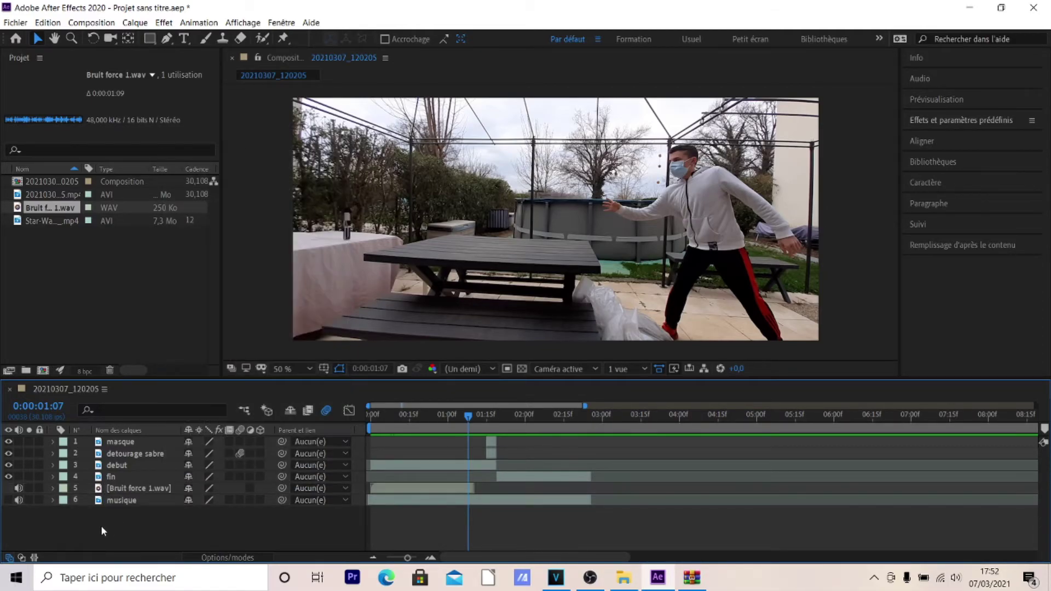
- Shift Bruit force 1.wav to start just before the one-second mark, and play back its timing against the hilt flight
left_click(161, 489)
mouse_move(400, 429)
left_mouse_down()
mouse_move(371, 431)
mouse_move(387, 431)
left_mouse_up()
key("space")
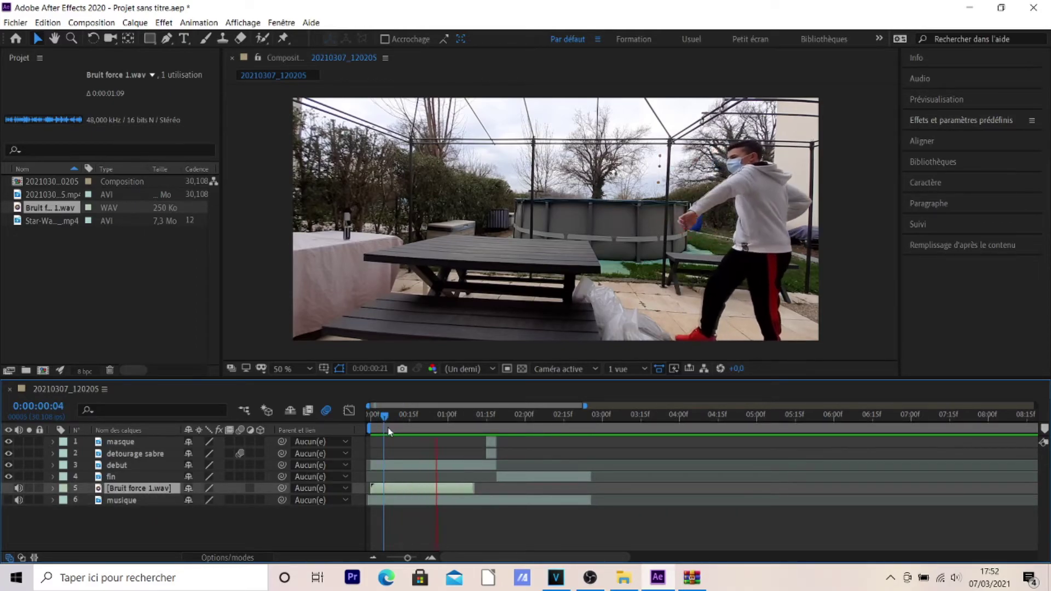
key("space")
left_click_drag(438, 487, 509, 487)
left_click(432, 422)
key("space")
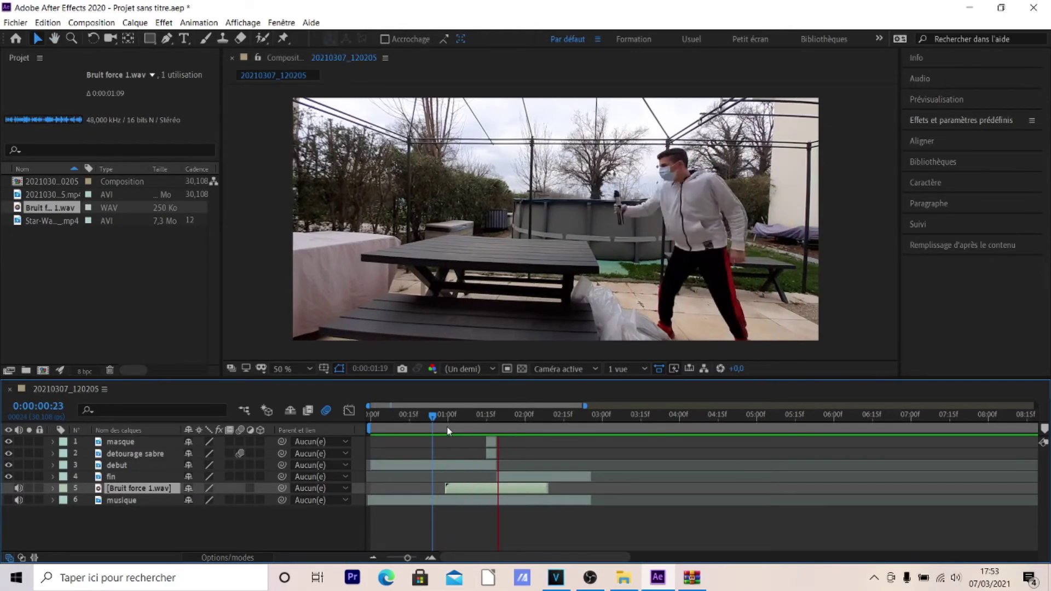
left_click(435, 420)
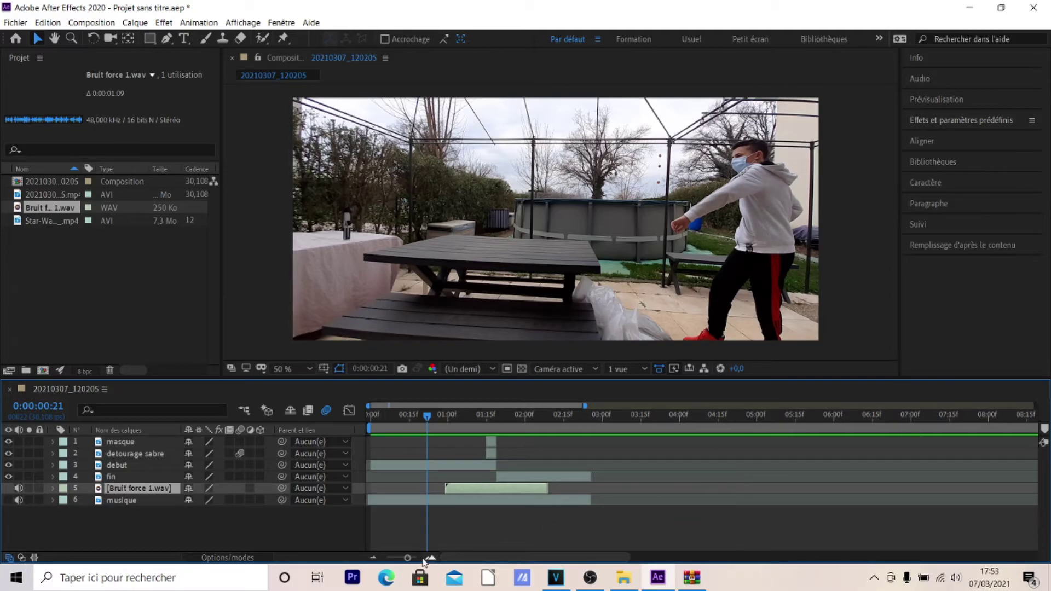
- Shorten the work area to end at about 3 seconds, just past the end of the fin clip
left_click_drag(407, 557, 385, 557)
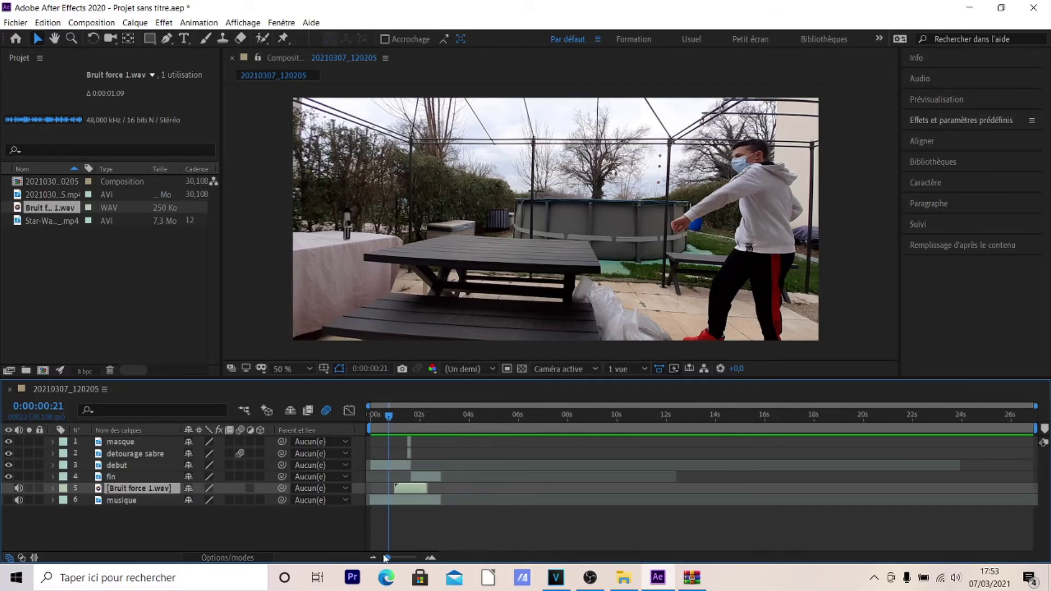
left_click_drag(1036, 428, 442, 428)
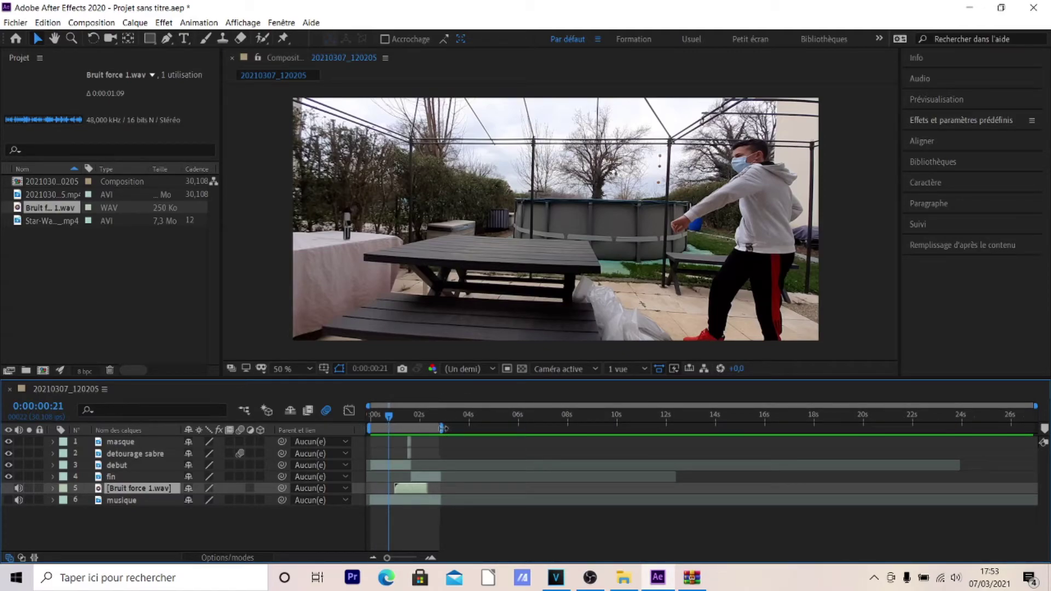
left_click_drag(449, 426, 445, 427)
- Add the composition to the render queue and set its output file to video force in AVI format in the Vidéos folder
left_click(91, 22)
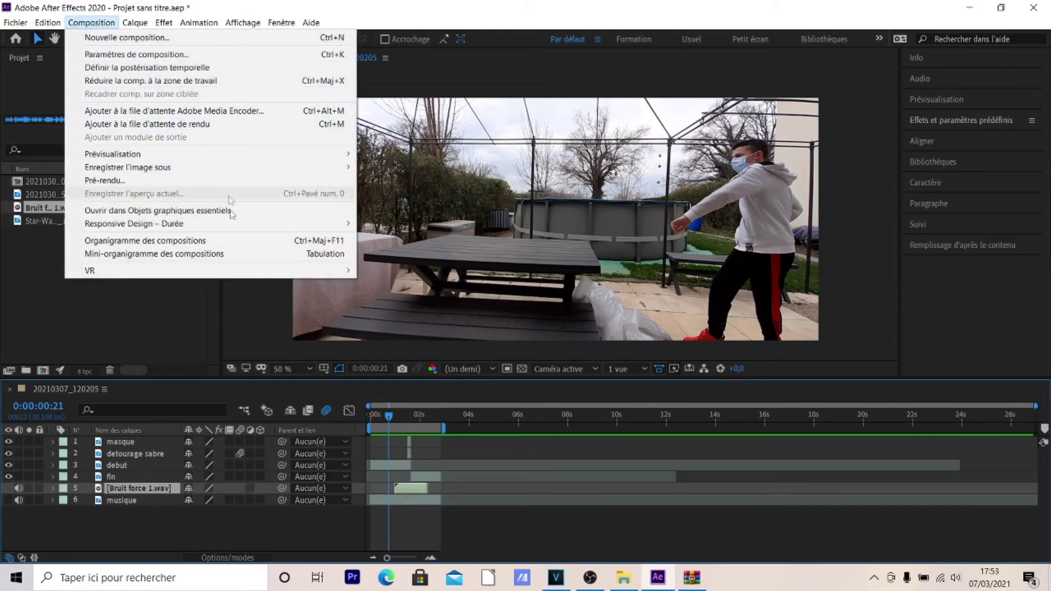
left_click(121, 182)
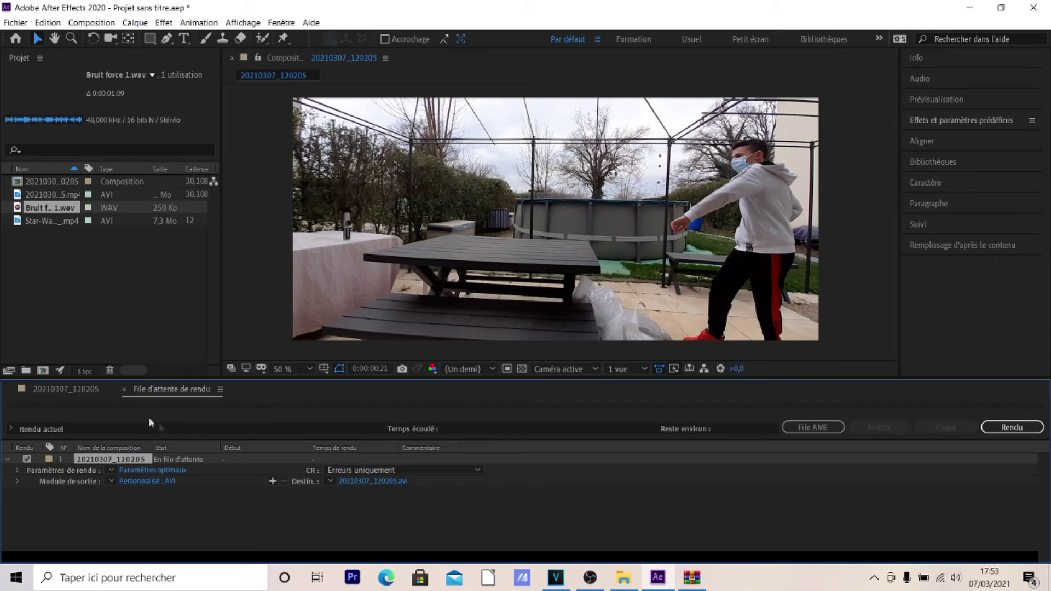
left_click(366, 481)
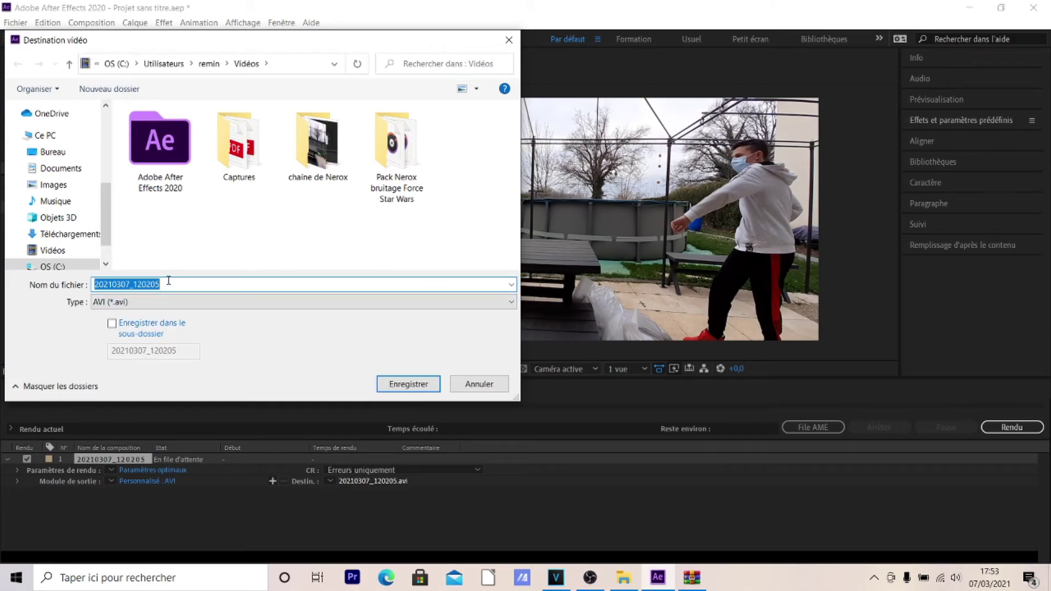
type("video force")
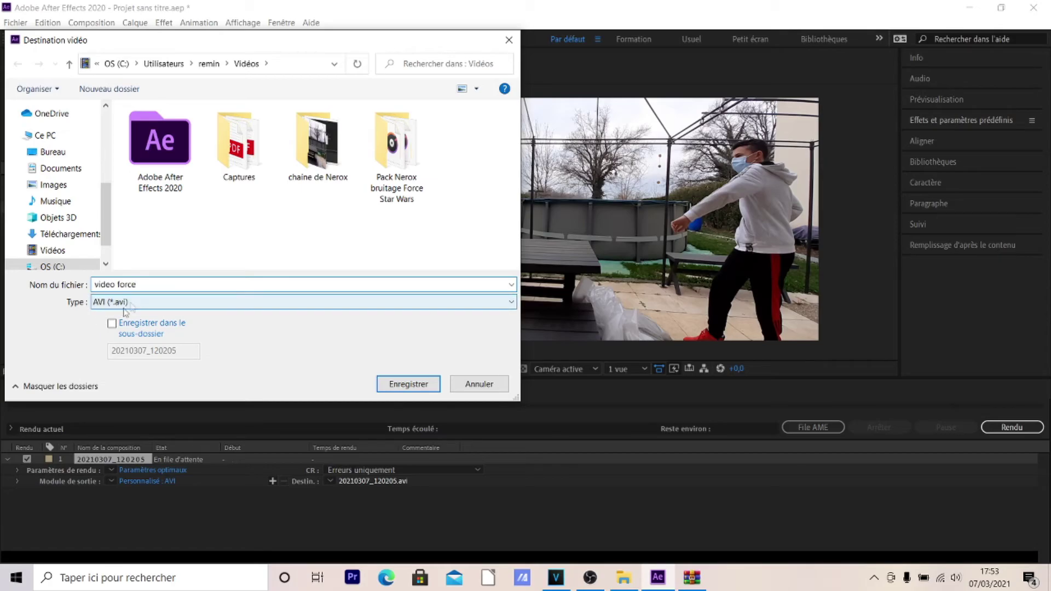
left_click(414, 384)
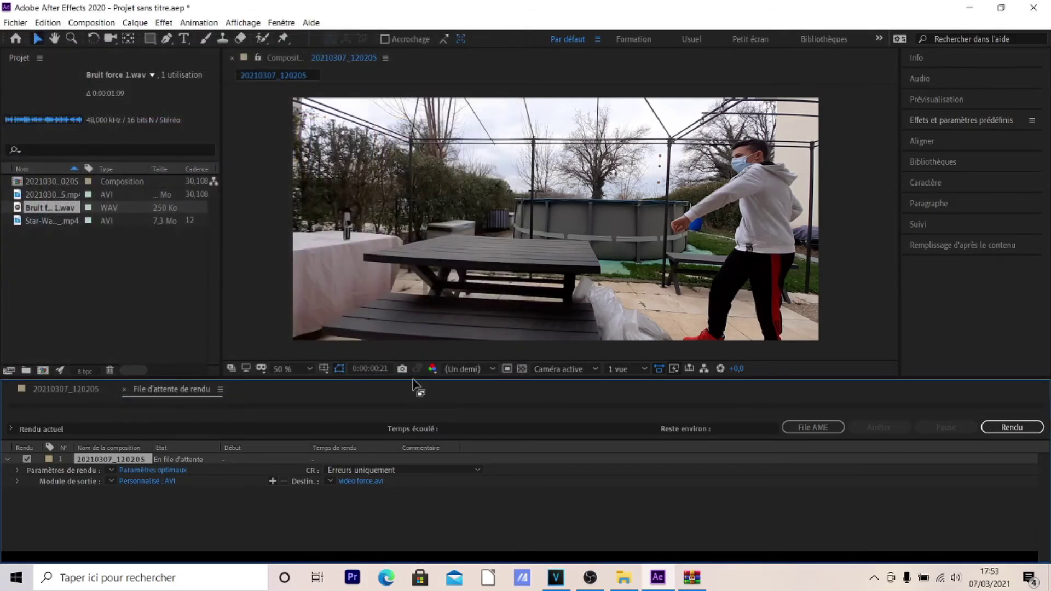
- Review the AVI output module settings without changing them, and render the queued composition
left_click(144, 481)
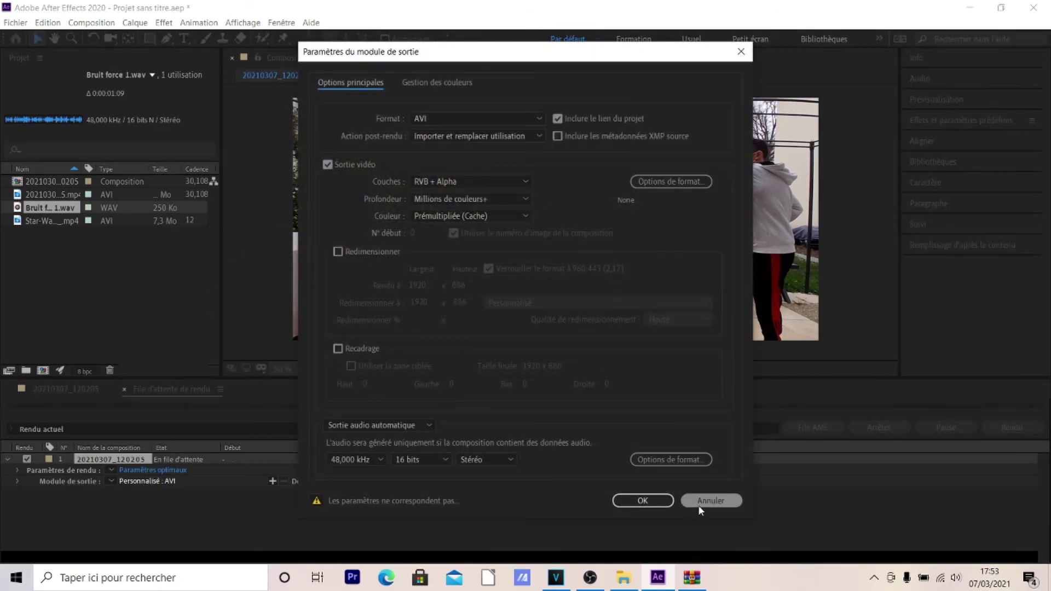
left_click(700, 503)
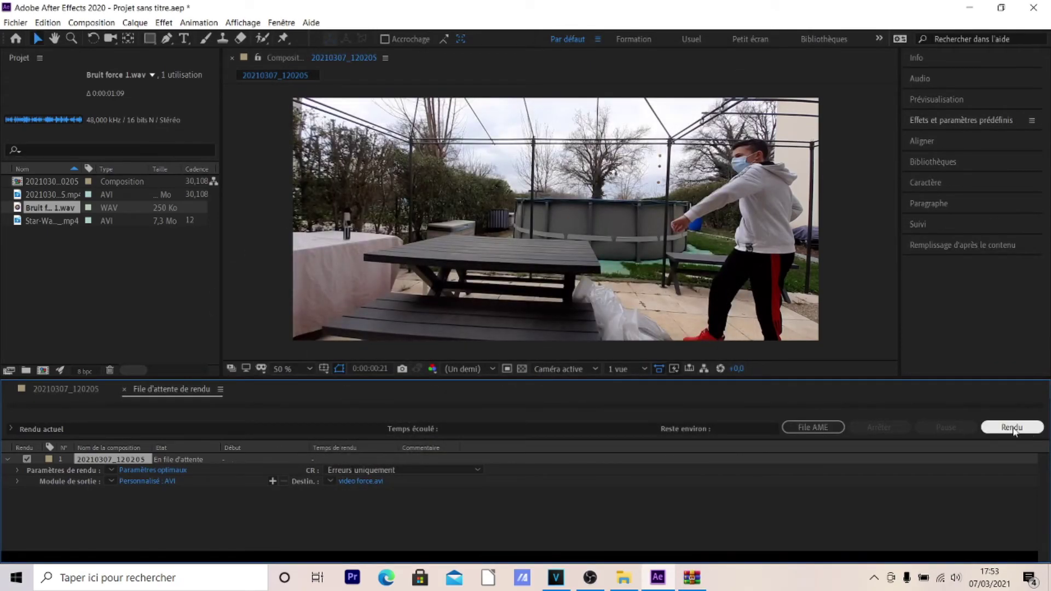
left_click(1012, 428)
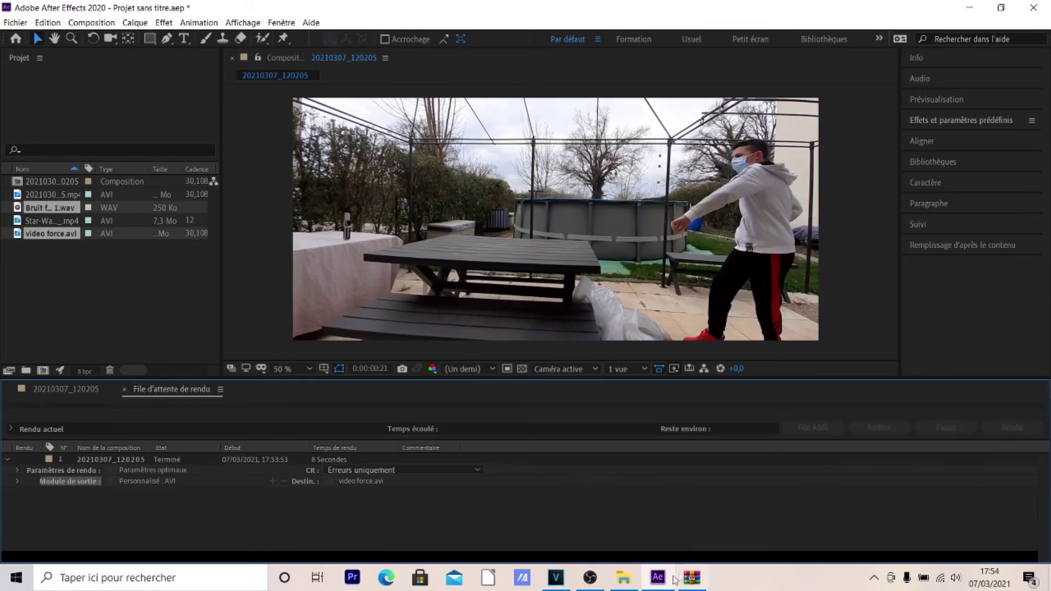
- Switch to File Explorer and go back to the Vidéos folder to locate the rendered video force file
left_click(624, 577)
key("alt+Left")
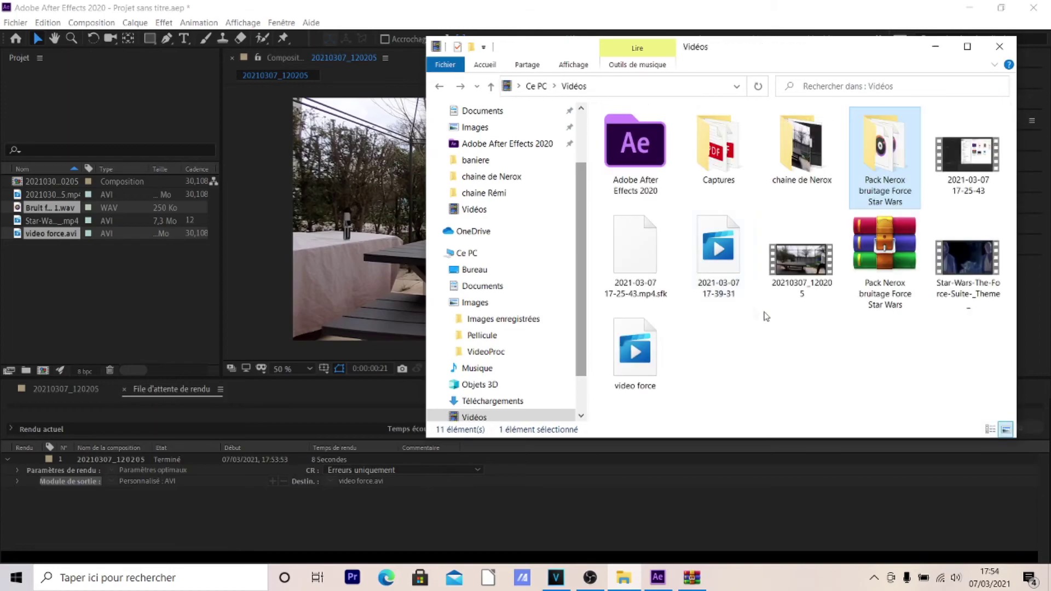
left_click_drag(644, 363, 741, 389)
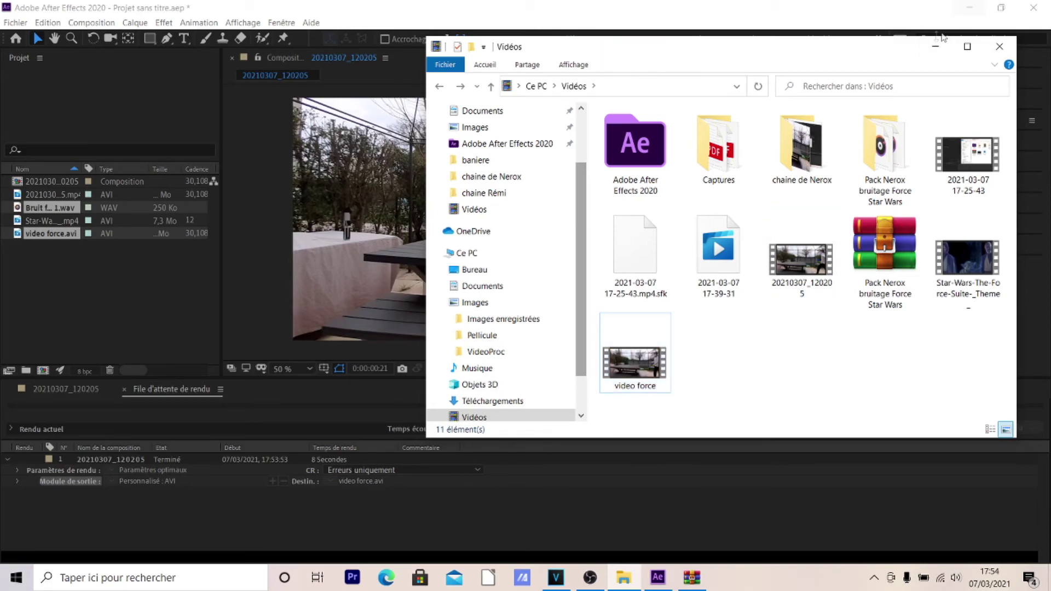
- Put the folder window away, close After Effects, and play the rendered video force clip, leaving its full-screen view
left_click(935, 45)
left_click(1033, 8)
left_click(539, 306)
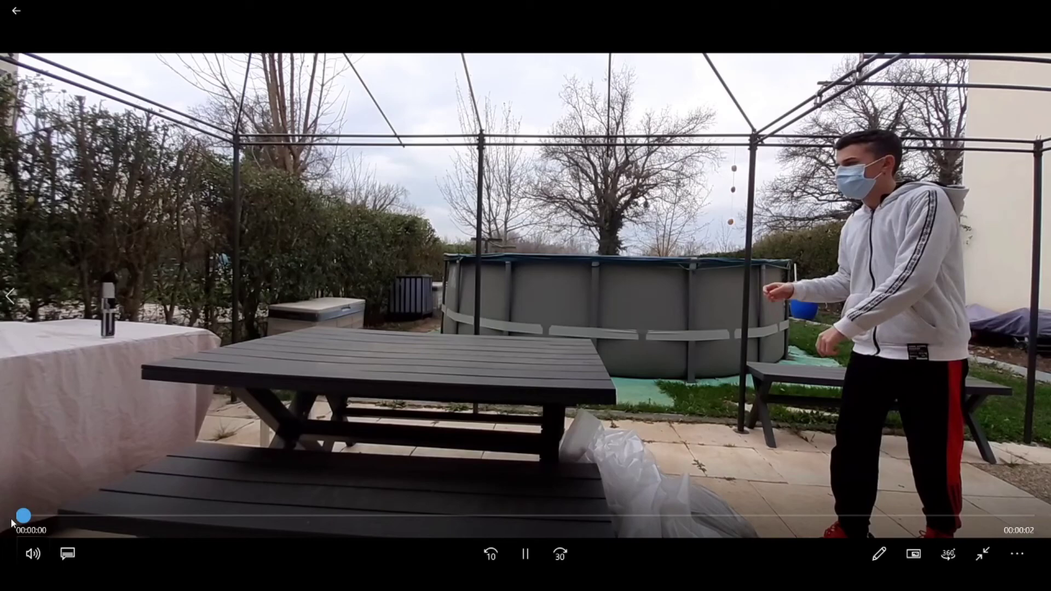
key("Escape")
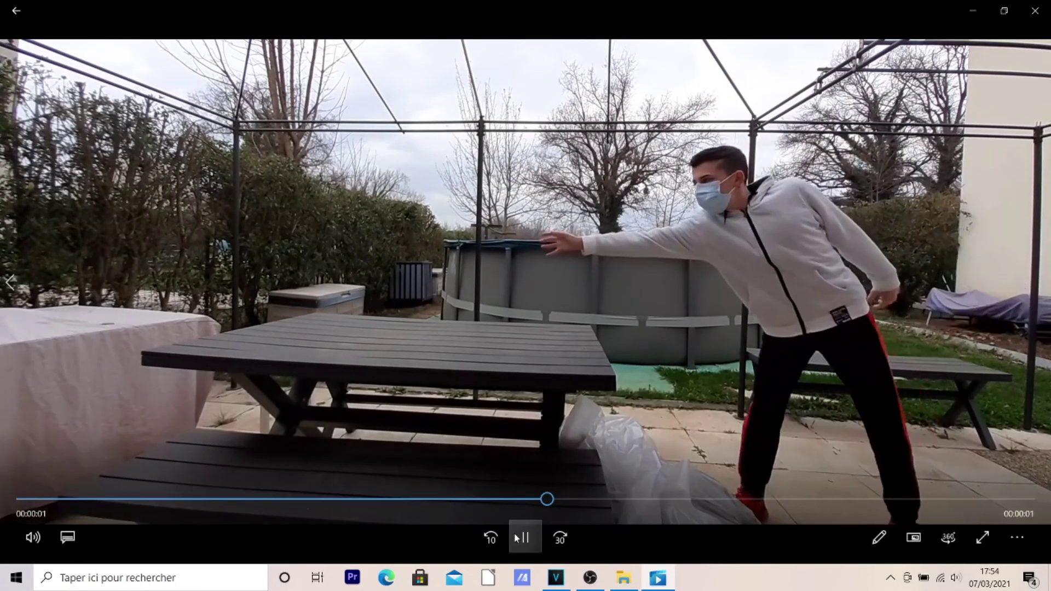